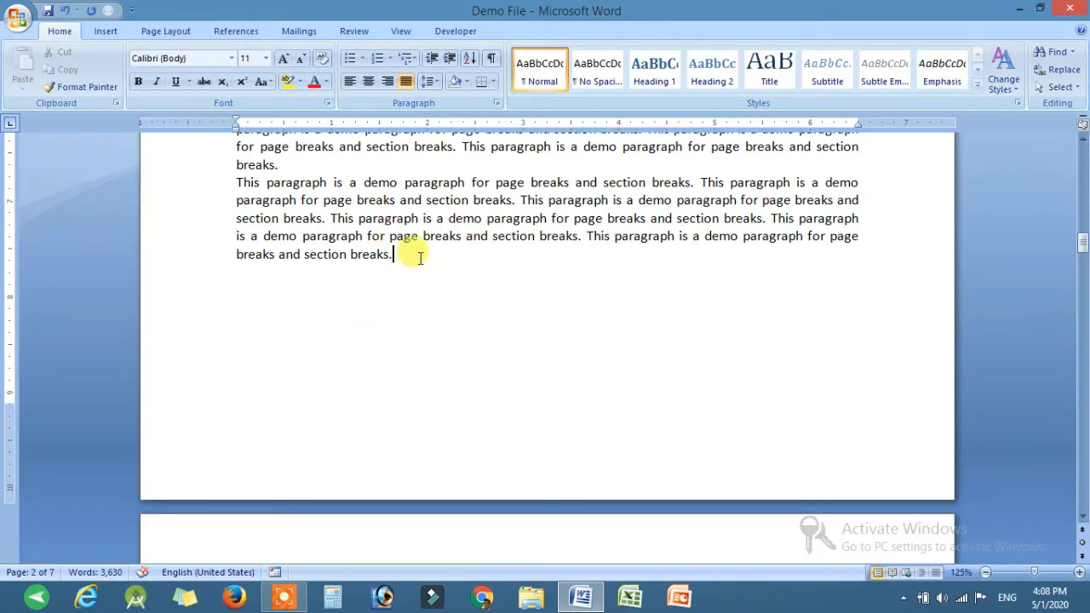
Insert a page break after the last paragraph of Lesson-1, then review the pages around it.
{"action": "left_click", "coordinate": [173, 32]}
{"action": "left_click", "coordinate": [302, 57]}
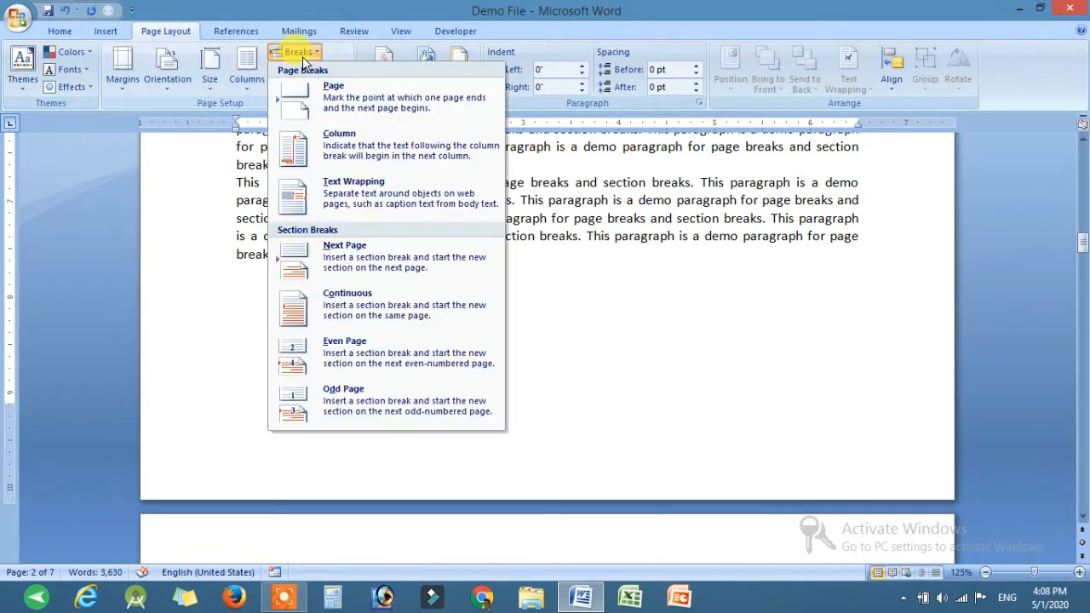
{"action": "left_click", "coordinate": [342, 98]}
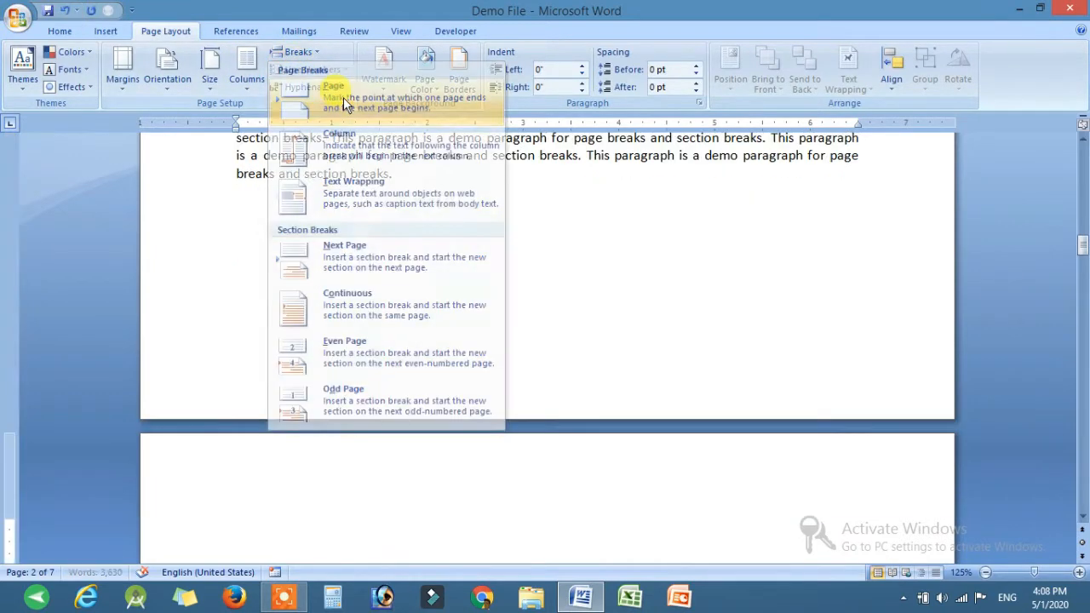
{"action": "scroll", "coordinate": [282, 483], "scroll_direction": "down", "scroll_amount": 6}
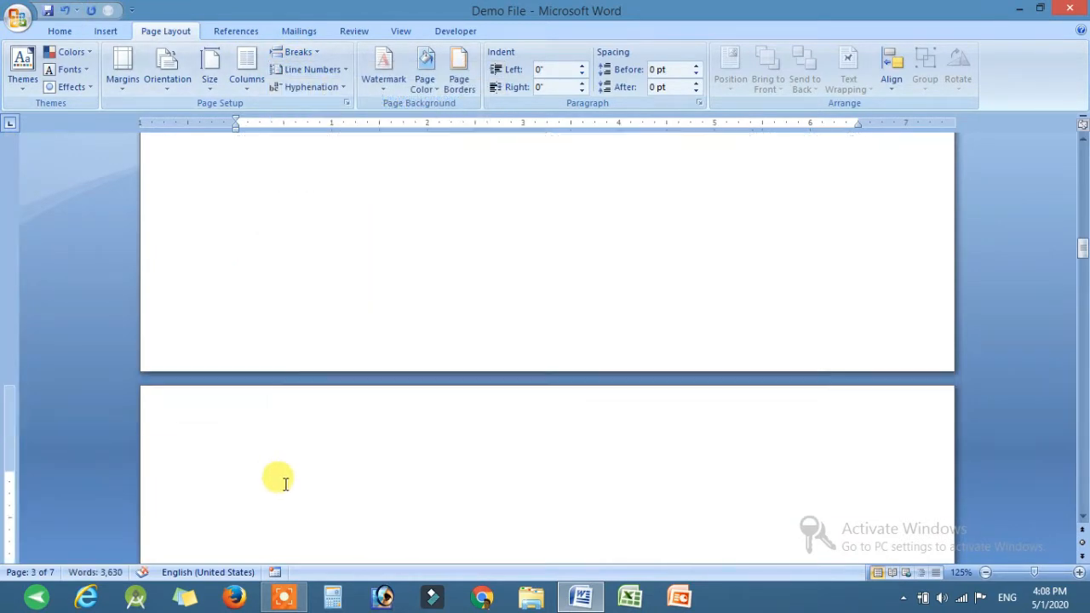
{"action": "scroll", "coordinate": [281, 464], "scroll_direction": "up", "scroll_amount": 5}
{"action": "scroll", "coordinate": [281, 402], "scroll_direction": "down", "scroll_amount": 2}
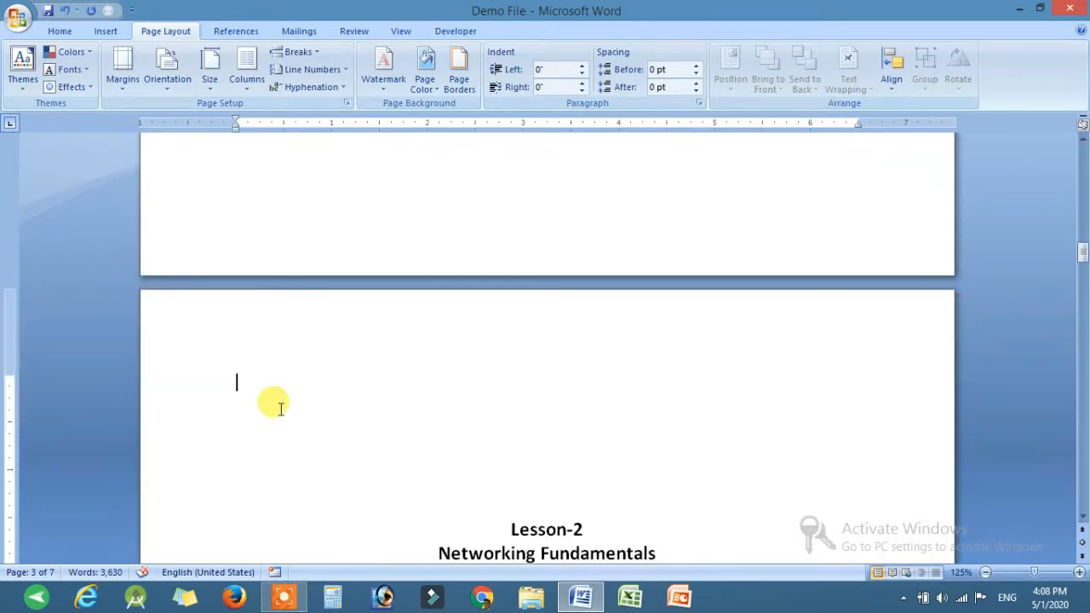
{"action": "scroll", "coordinate": [281, 405], "scroll_direction": "up", "scroll_amount": 15}
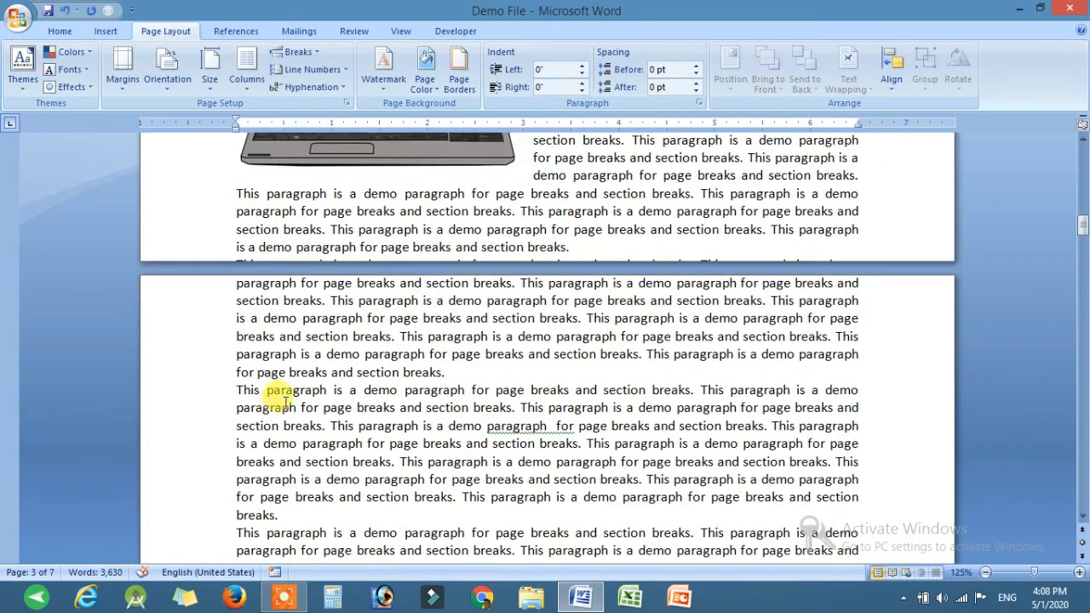
{"action": "scroll", "coordinate": [389, 426], "scroll_direction": "down", "scroll_amount": 2}
{"action": "scroll", "coordinate": [375, 417], "scroll_direction": "up", "scroll_amount": 3}
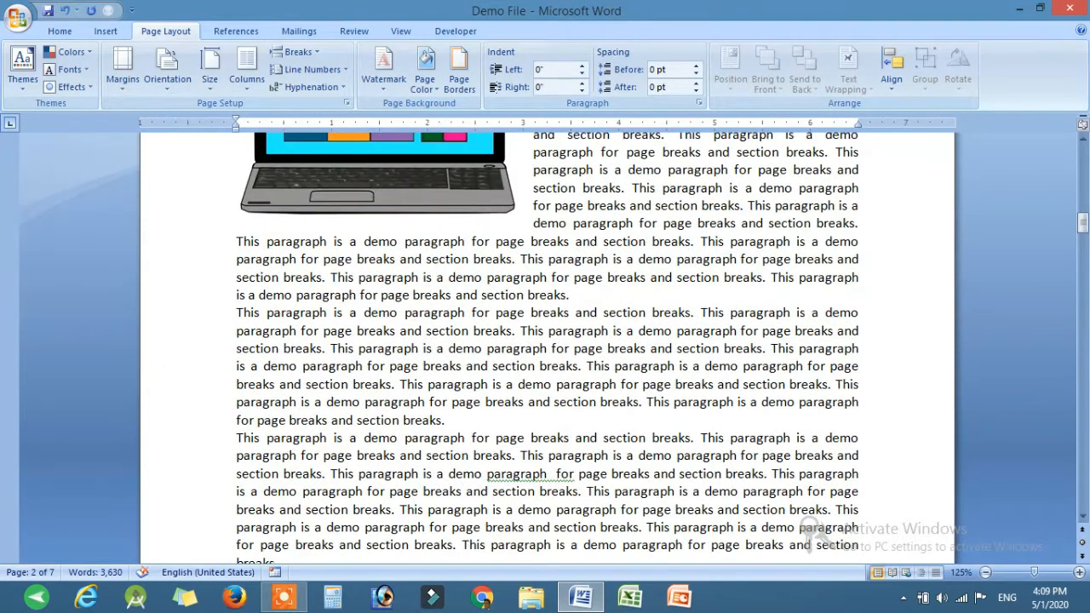
Show the formatting marks and inspect the page break and blank paragraphs before the Lesson-2 heading.
{"action": "left_click", "coordinate": [61, 31]}
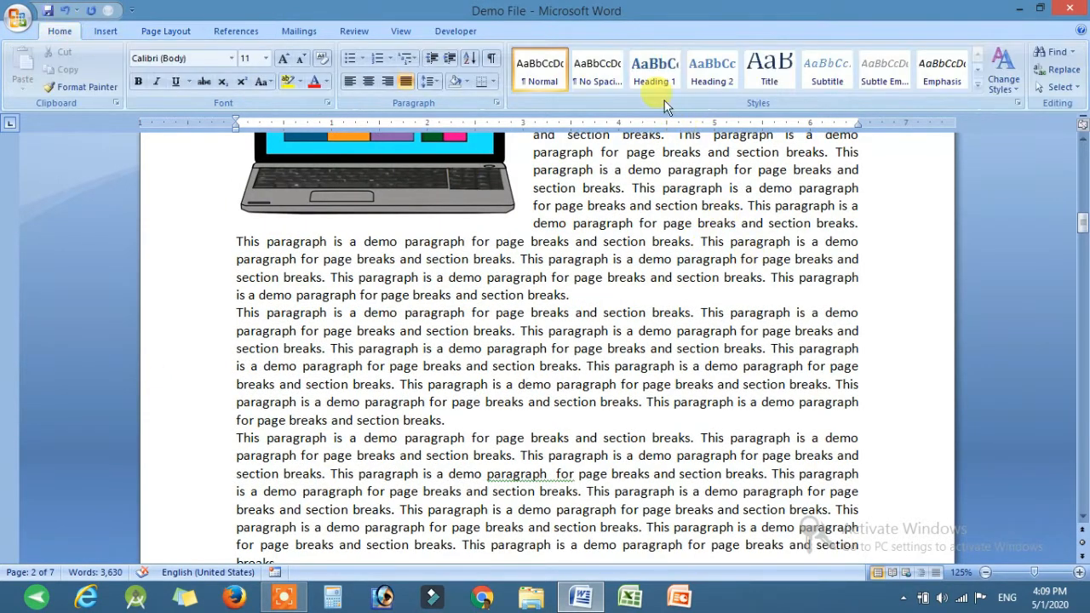
{"action": "left_click", "coordinate": [492, 60]}
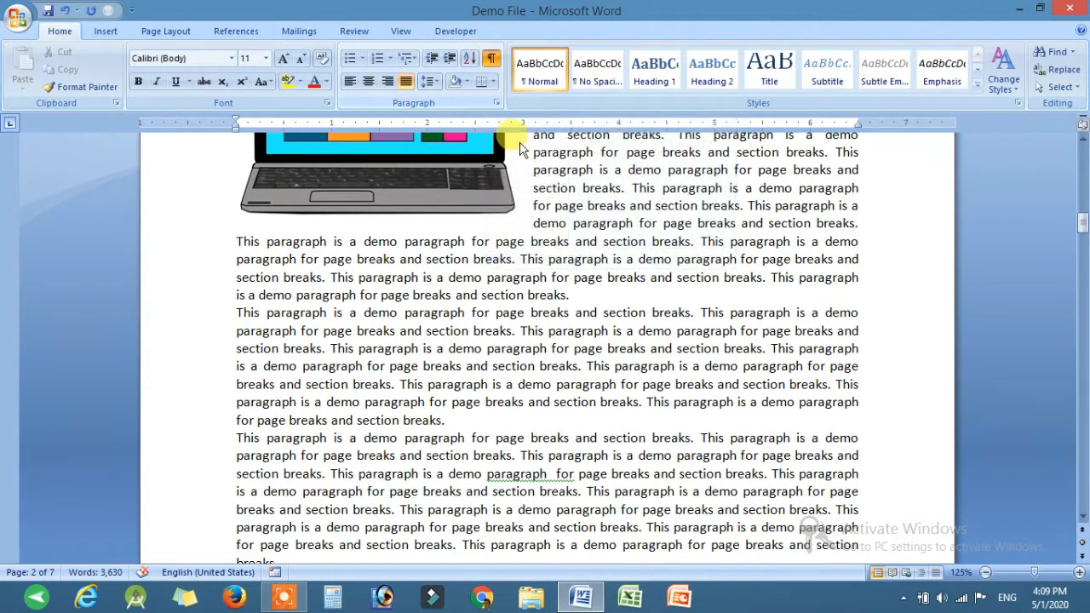
{"action": "scroll", "coordinate": [645, 352], "scroll_direction": "down", "scroll_amount": 3}
{"action": "scroll", "coordinate": [644, 351], "scroll_direction": "down", "scroll_amount": 10}
{"action": "scroll", "coordinate": [644, 352], "scroll_direction": "down", "scroll_amount": 4}
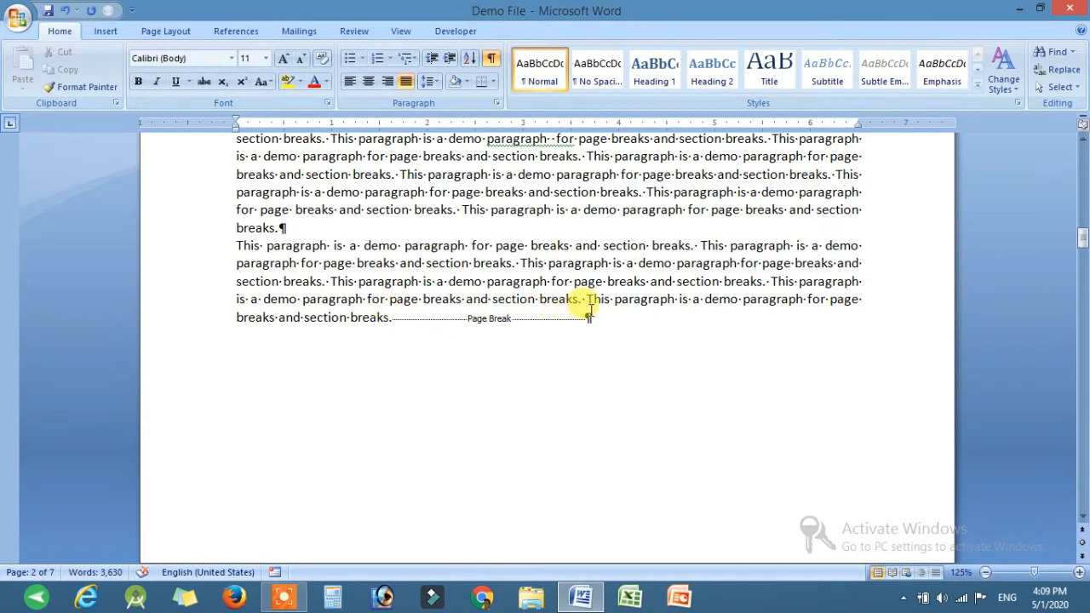
{"action": "scroll", "coordinate": [451, 317], "scroll_direction": "down", "scroll_amount": 9}
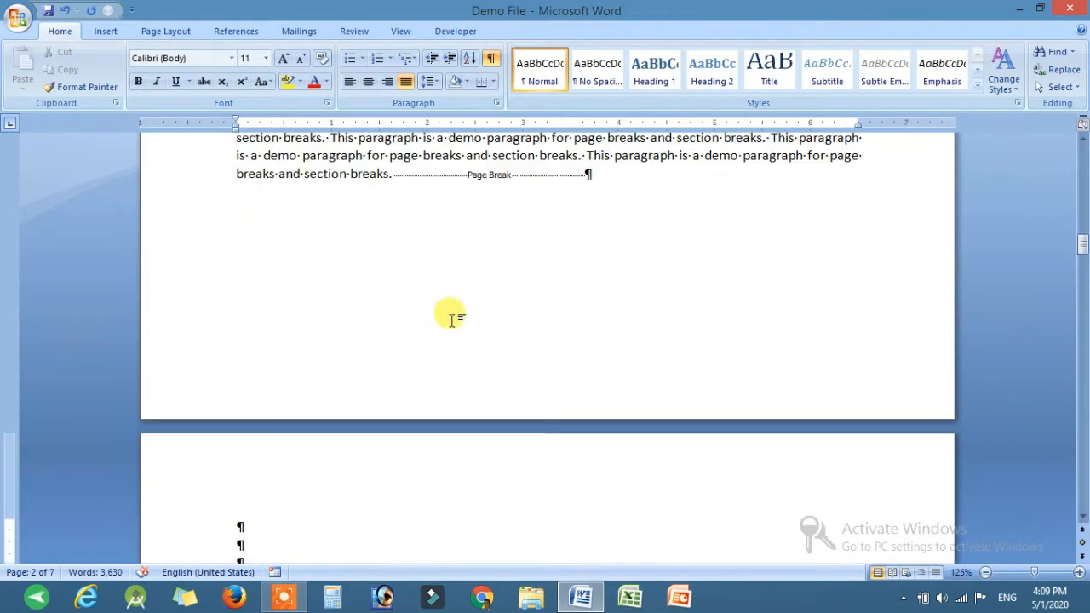
{"action": "left_click_drag", "start_coordinate": [297, 368], "coordinate": [278, 345]}
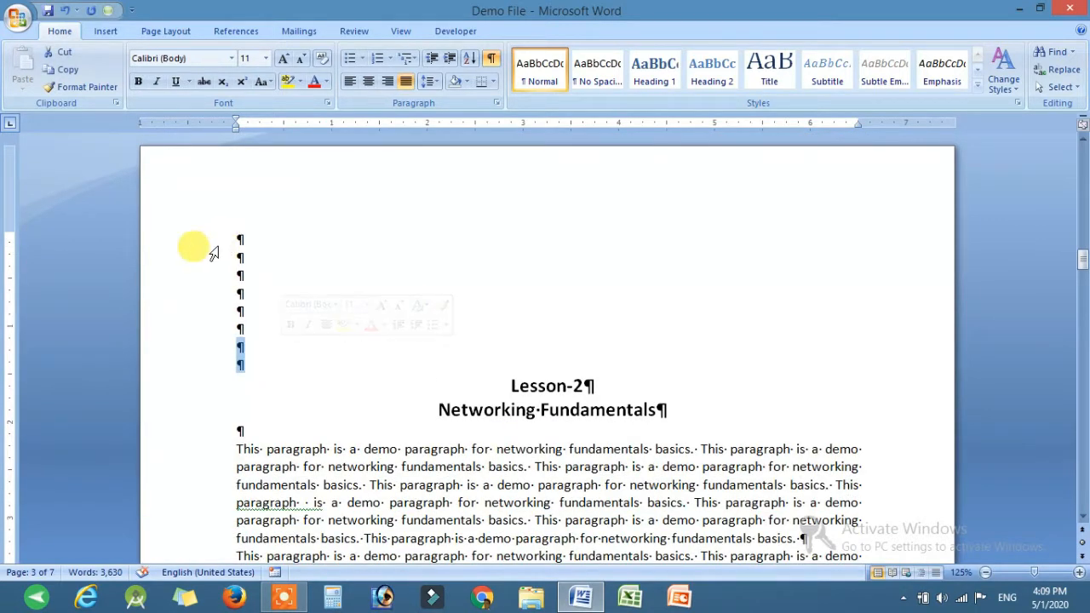
{"action": "scroll", "coordinate": [469, 275], "scroll_direction": "up", "scroll_amount": 7}
{"action": "scroll", "coordinate": [554, 292], "scroll_direction": "down", "scroll_amount": 2}
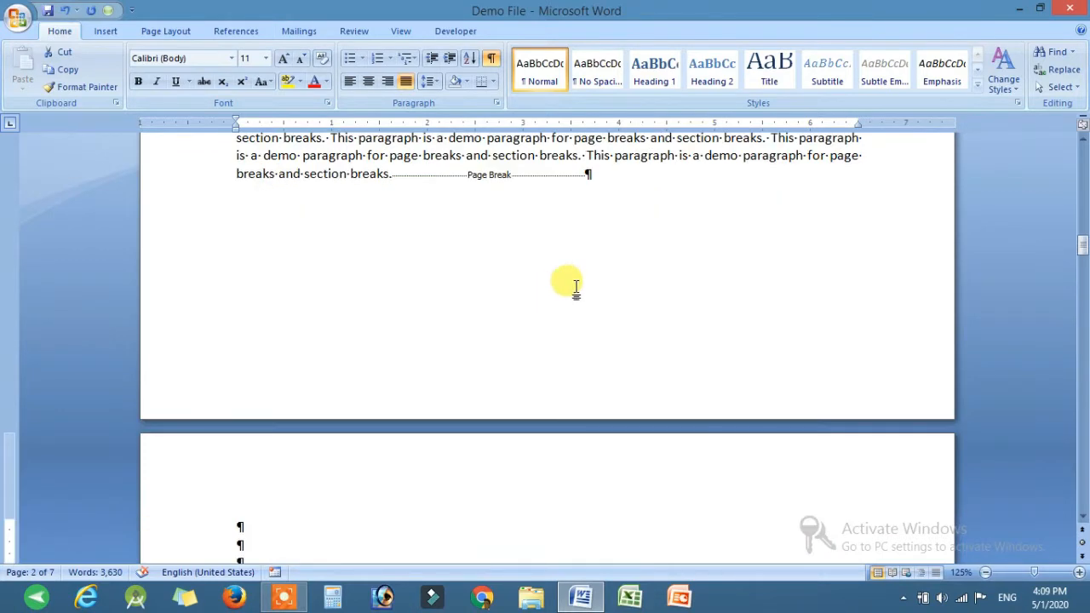
Delete the page break and all blank paragraphs between the end of Lesson-1 and the Lesson-2 heading.
{"action": "scroll", "coordinate": [596, 289], "scroll_direction": "up", "scroll_amount": 3}
{"action": "double_click", "coordinate": [511, 317]}
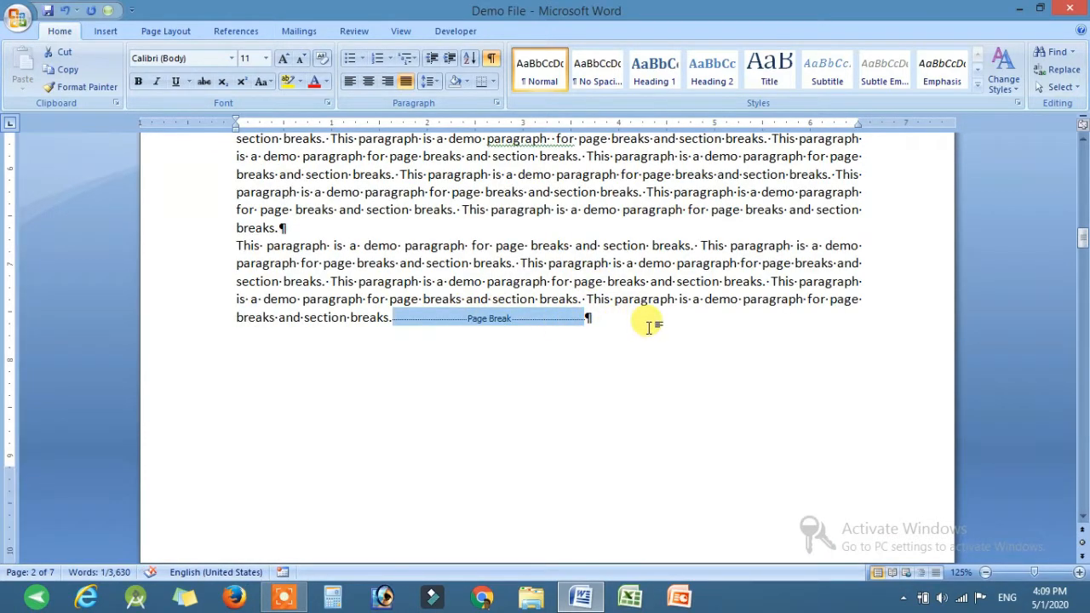
{"action": "key", "text": "Delete"}
{"action": "key", "text": "Delete"}
{"action": "key", "text": "Delete"}
{"action": "key", "text": "Delete"}
{"action": "key", "text": "Delete"}
{"action": "key", "text": "Delete"}
{"action": "key", "text": "Delete"}
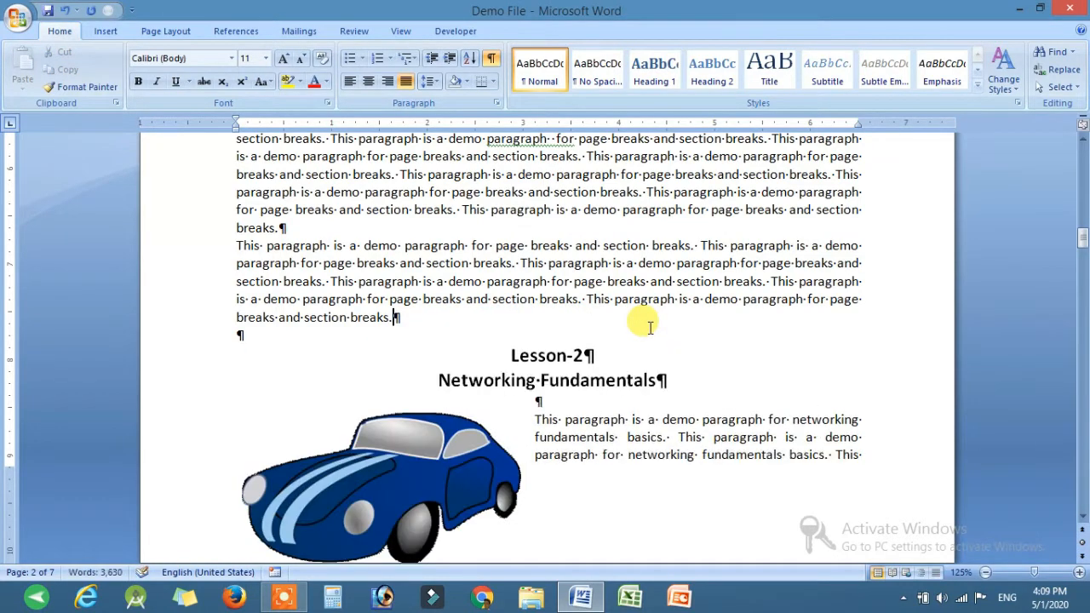
{"action": "key", "text": "Delete"}
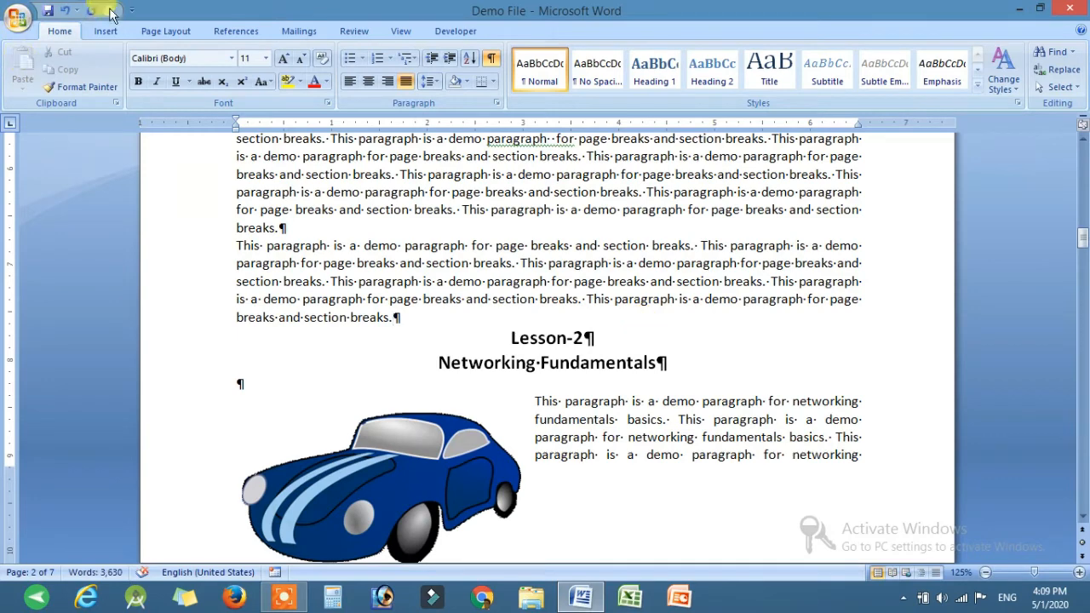
Insert a Next Page section break after the last paragraph of Lesson-1.
{"action": "left_click", "coordinate": [165, 30]}
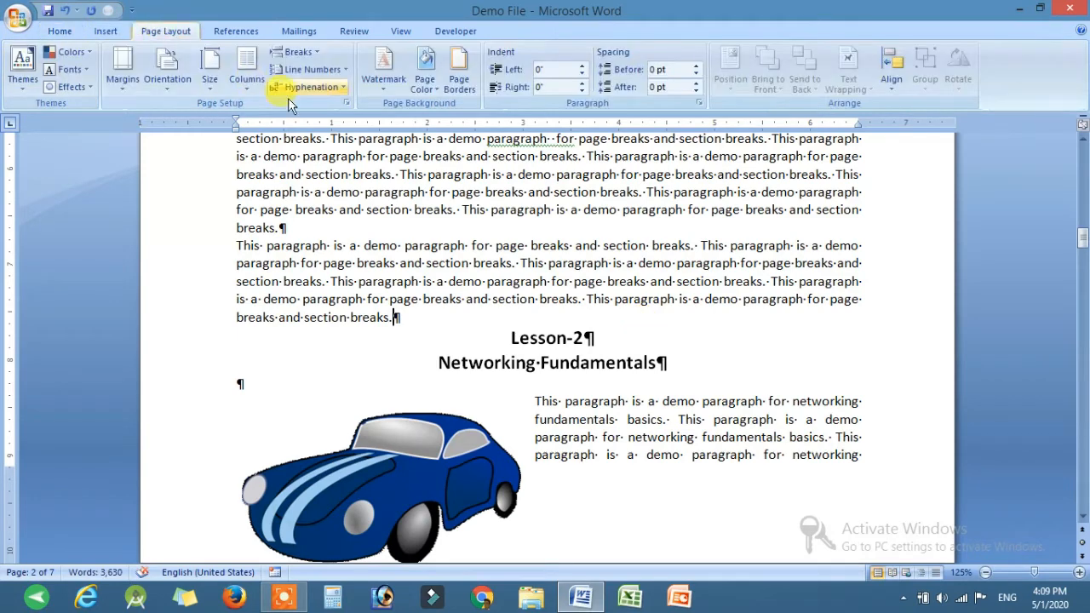
{"action": "left_click", "coordinate": [305, 51]}
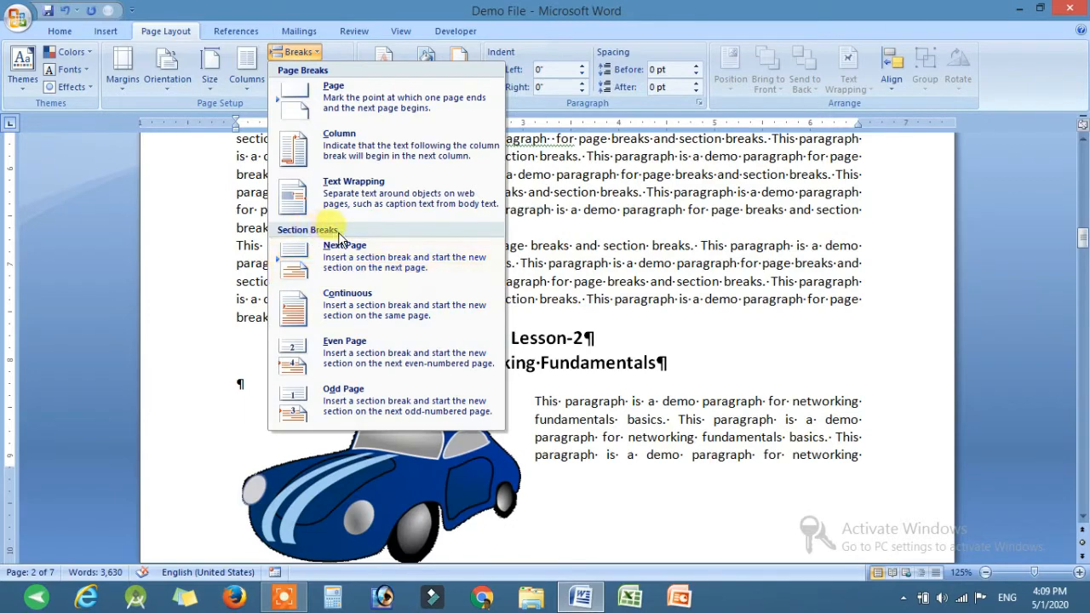
{"action": "left_click", "coordinate": [357, 273]}
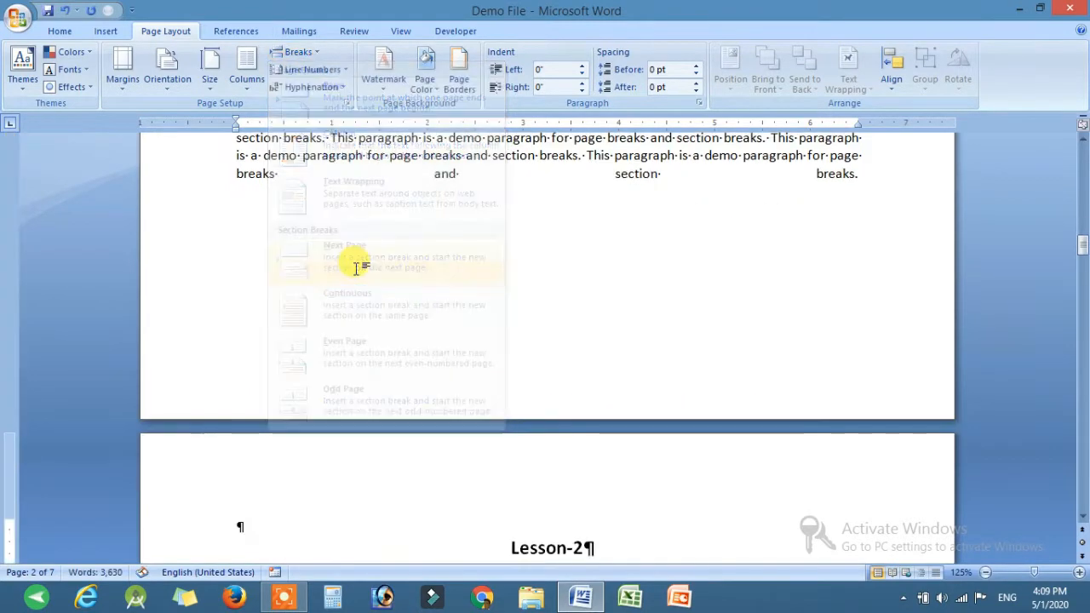
{"action": "scroll", "coordinate": [584, 400], "scroll_direction": "down", "scroll_amount": 3}
{"action": "scroll", "coordinate": [586, 413], "scroll_direction": "up", "scroll_amount": 5}
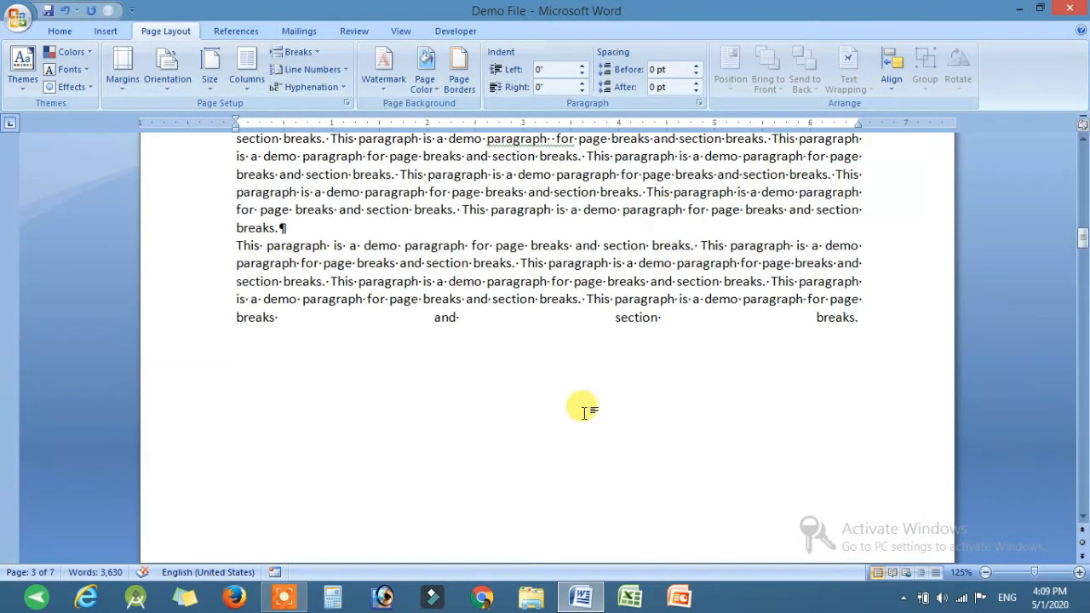
Left-align the last paragraph of Lesson-1 to reveal its section break mark.
{"action": "left_click", "coordinate": [708, 334]}
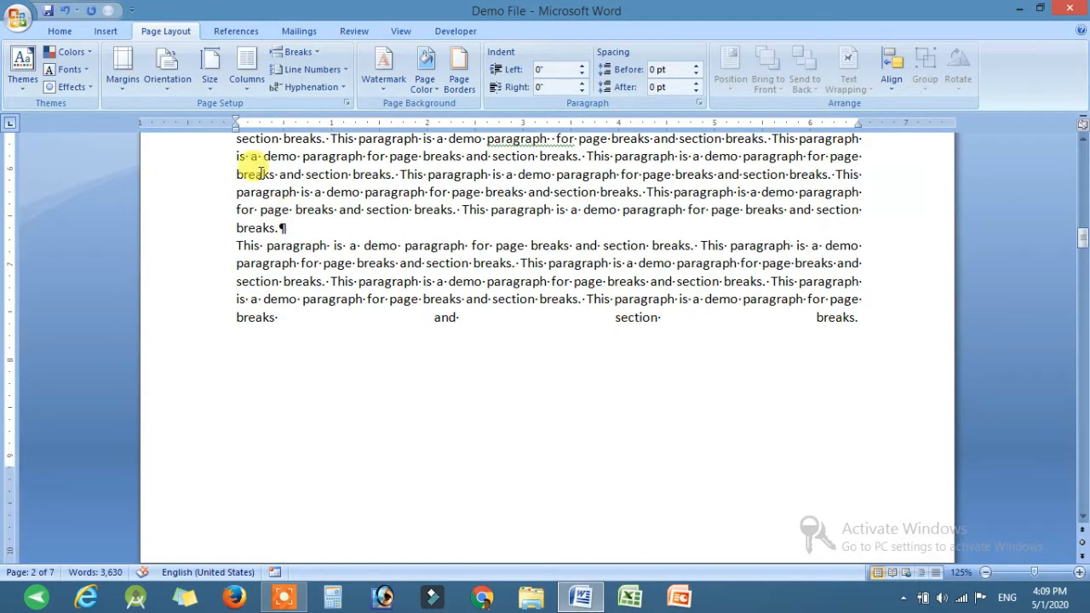
{"action": "left_click", "coordinate": [60, 31]}
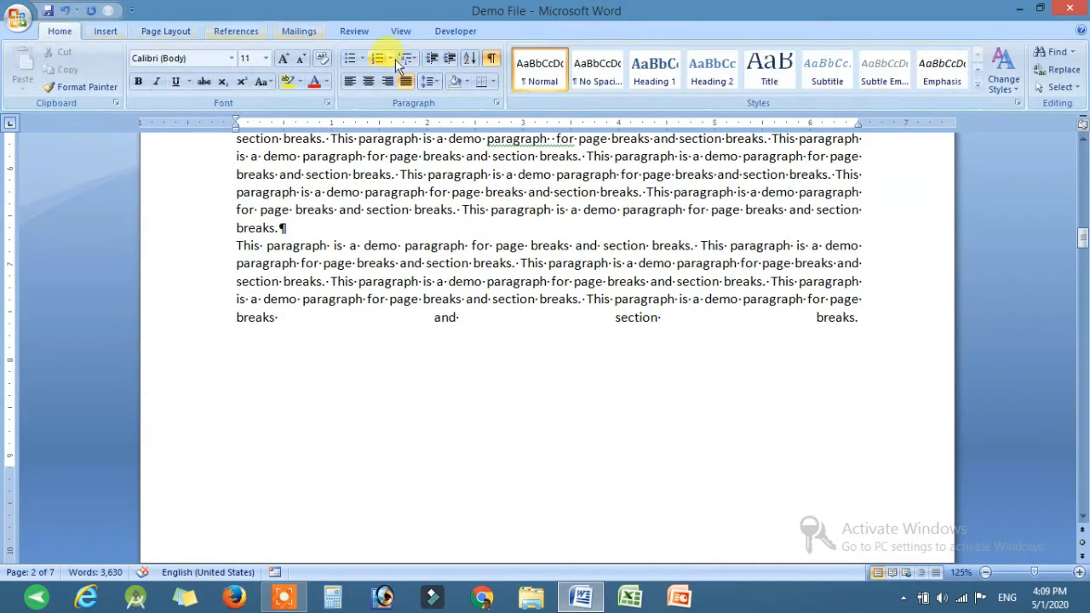
{"action": "left_click", "coordinate": [349, 81]}
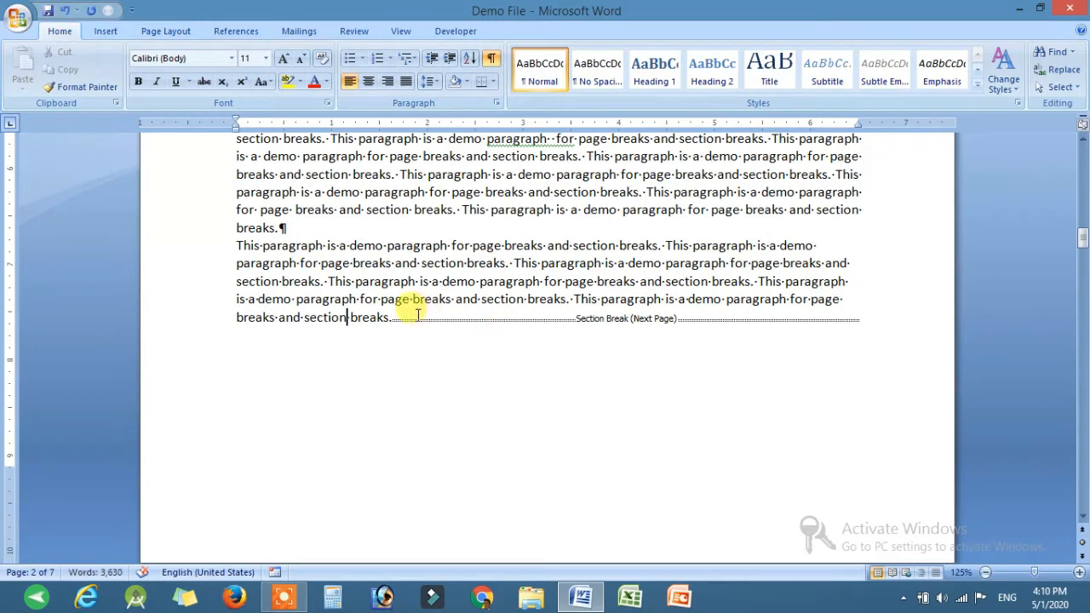
{"action": "left_click", "coordinate": [573, 317]}
Insert a Next Page section break after the last paragraph of Lesson-2 at the document's end.
{"action": "scroll", "coordinate": [628, 323], "scroll_direction": "down", "scroll_amount": 15}
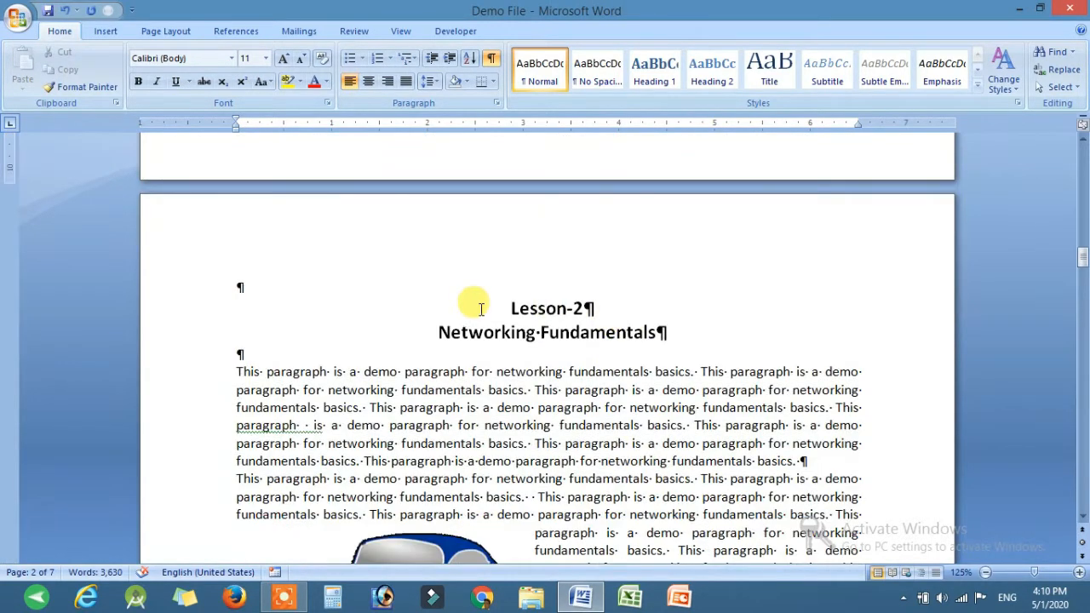
{"action": "scroll", "coordinate": [478, 311], "scroll_direction": "down", "scroll_amount": 15}
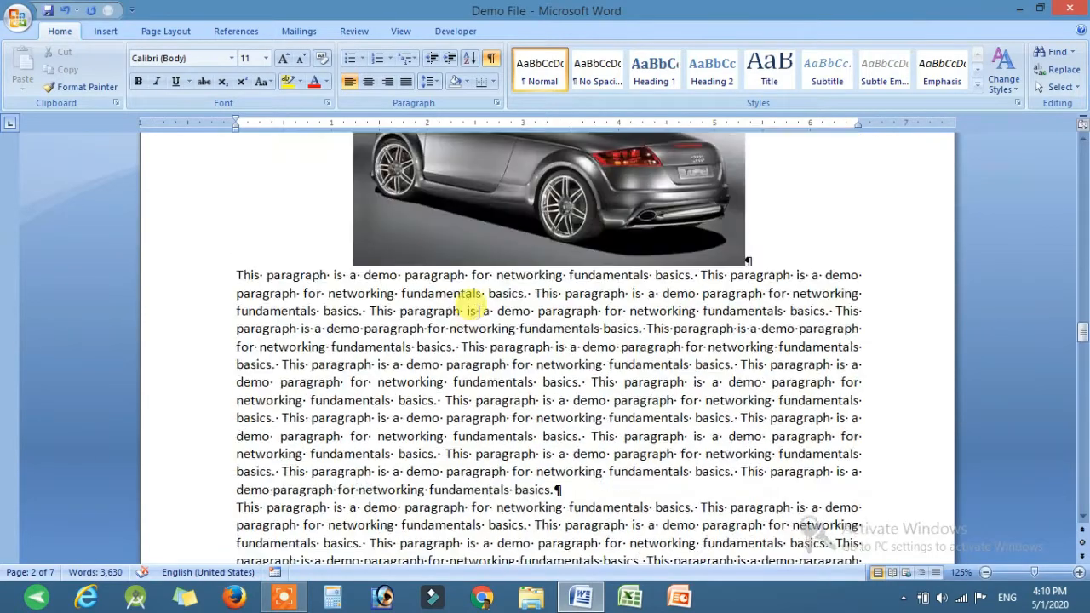
{"action": "scroll", "coordinate": [478, 311], "scroll_direction": "down", "scroll_amount": 12}
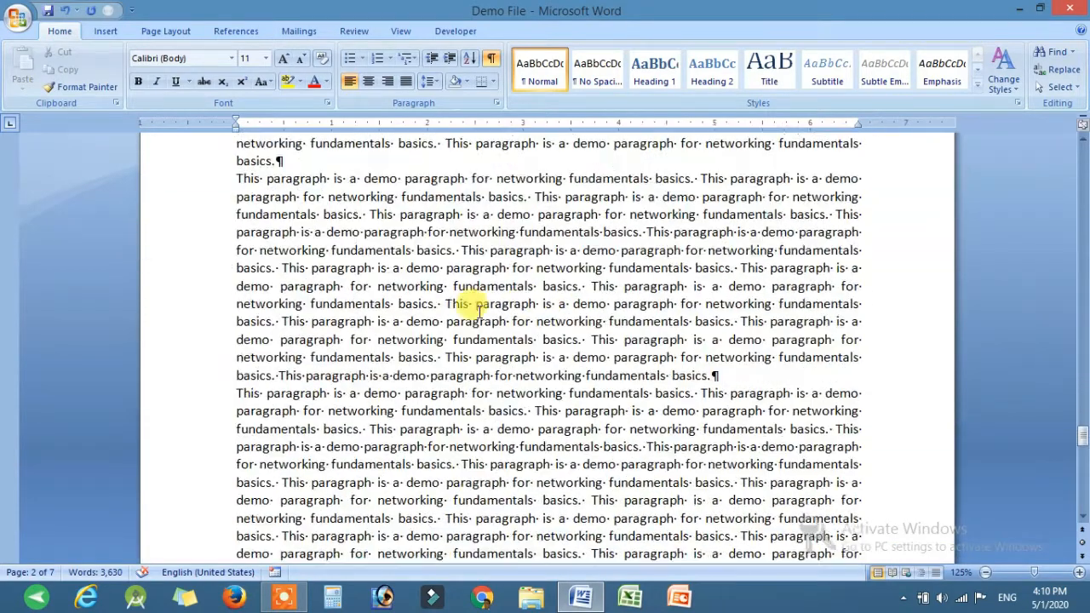
{"action": "scroll", "coordinate": [809, 429], "scroll_direction": "down", "scroll_amount": 4}
{"action": "scroll", "coordinate": [784, 413], "scroll_direction": "up", "scroll_amount": 10}
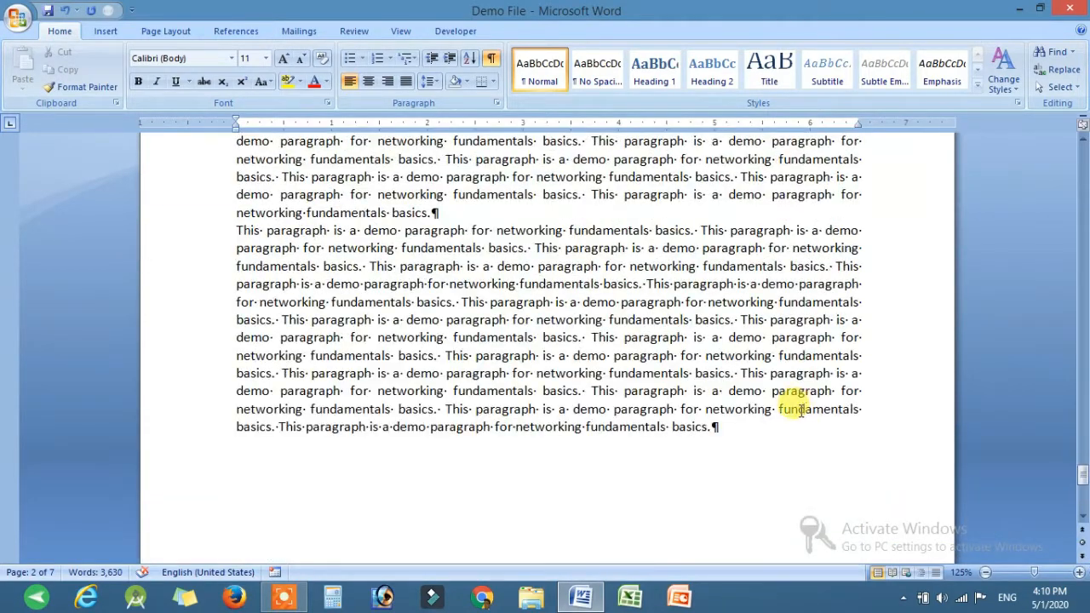
{"action": "scroll", "coordinate": [741, 430], "scroll_direction": "down", "scroll_amount": 6}
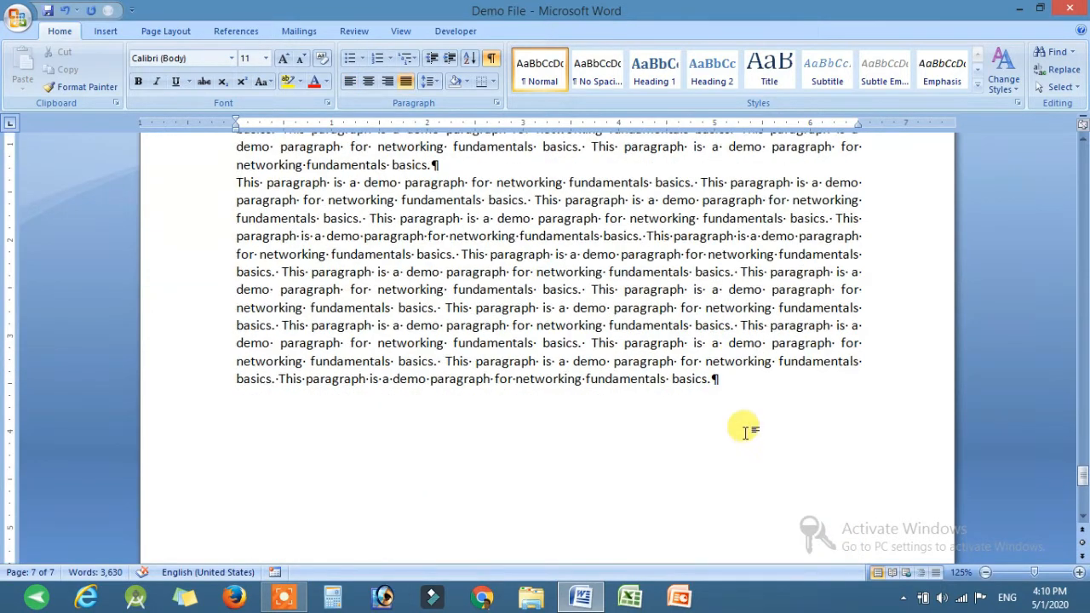
{"action": "left_click", "coordinate": [151, 32]}
{"action": "left_click", "coordinate": [309, 57]}
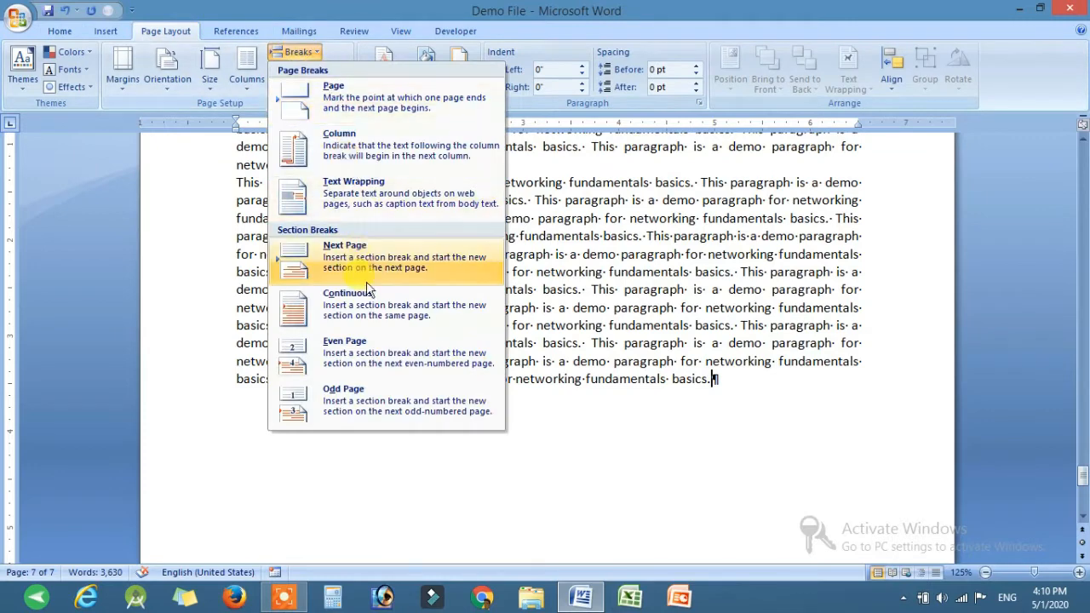
{"action": "left_click", "coordinate": [374, 249]}
Left-align the last paragraph of Lesson-2 to reveal its section break mark.
{"action": "scroll", "coordinate": [608, 321], "scroll_direction": "up", "scroll_amount": 5}
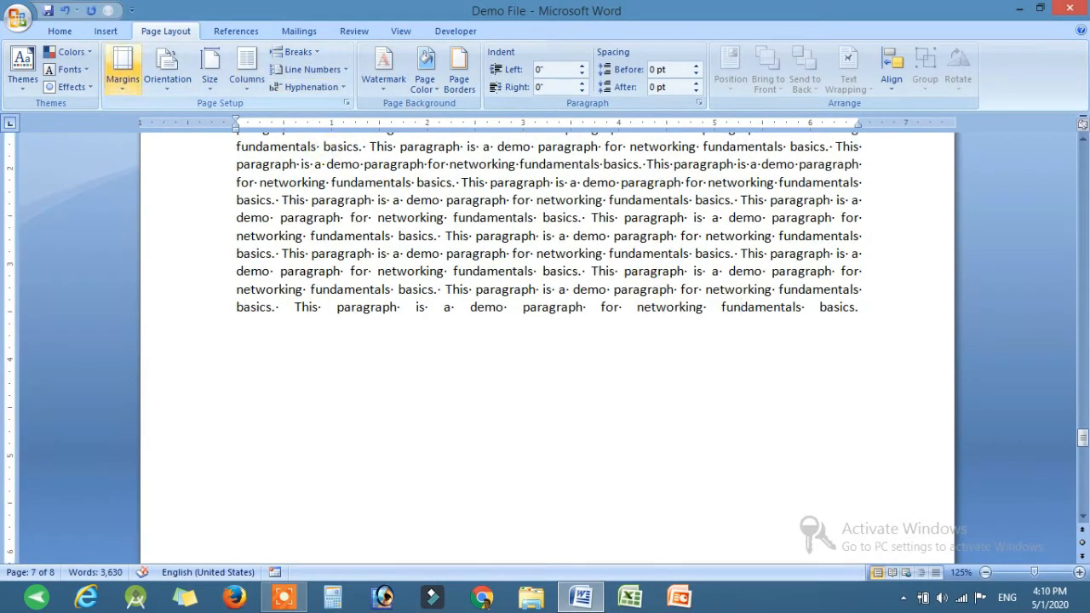
{"action": "left_click", "coordinate": [60, 31]}
{"action": "left_click", "coordinate": [351, 81]}
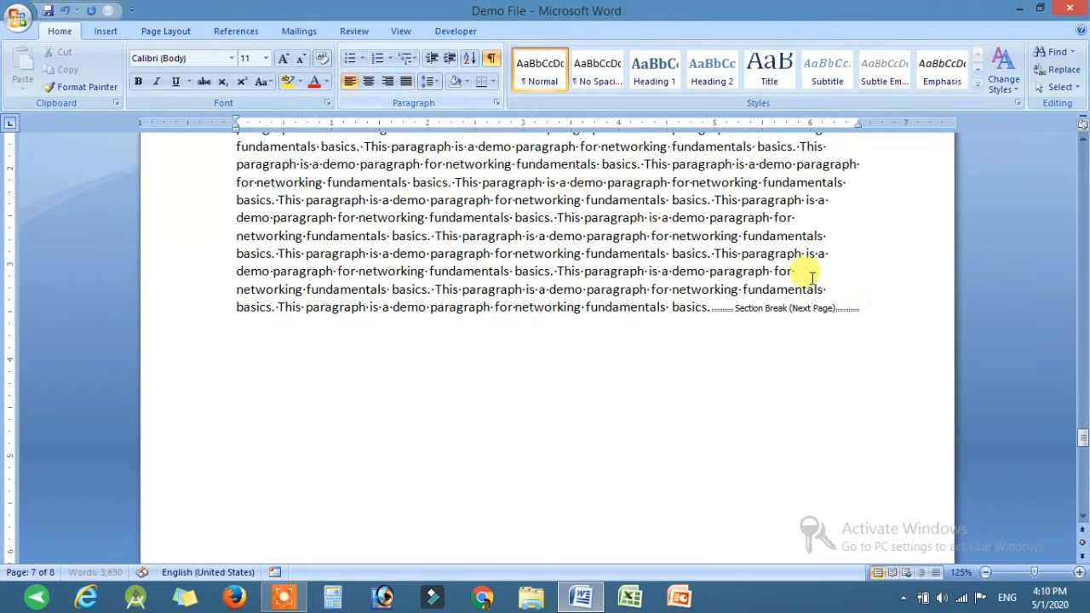
Enter the placeholder text "Xsdfdsfsdfs sdfs sdfsfsf" on the new blank page after Lesson-2.
{"action": "scroll", "coordinate": [672, 385], "scroll_direction": "down", "scroll_amount": 4}
{"action": "scroll", "coordinate": [672, 385], "scroll_direction": "down", "scroll_amount": 3}
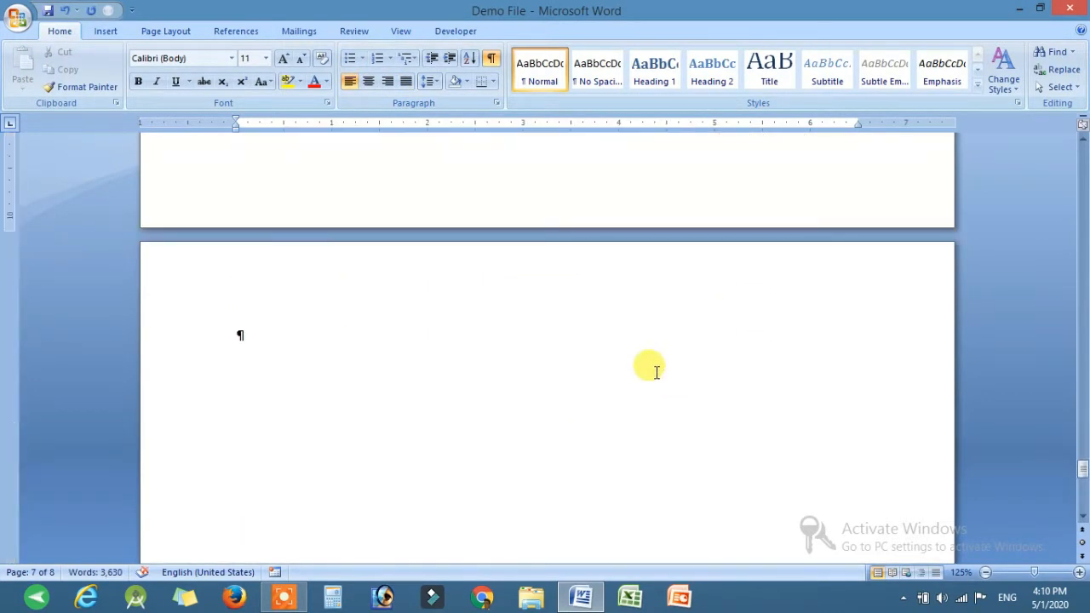
{"action": "left_click", "coordinate": [325, 338]}
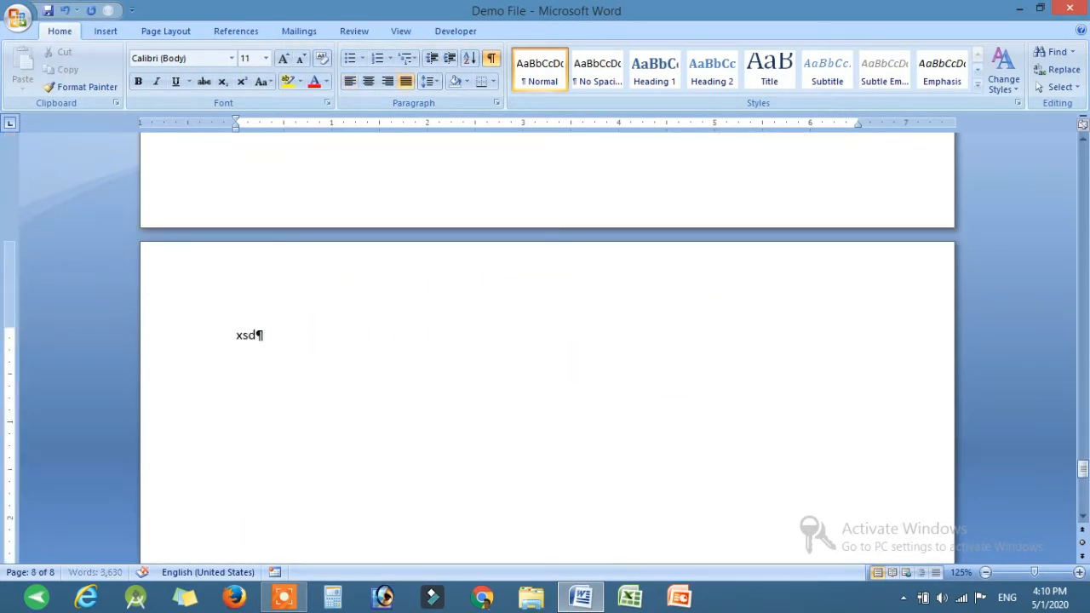
{"action": "type", "text": "fsfsf"}
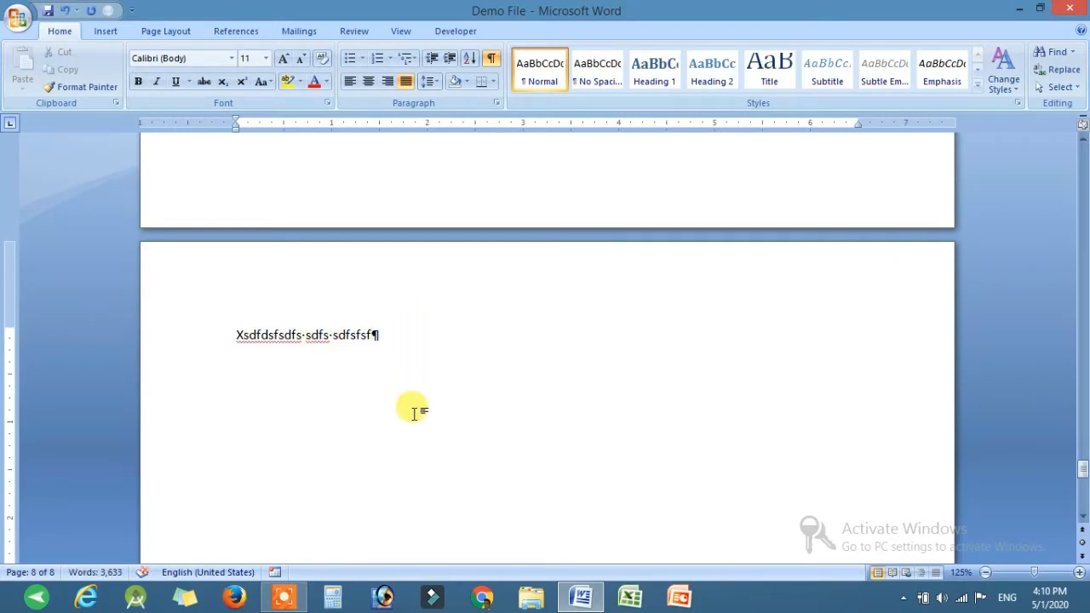
Return to the first page and place the cursor before the Lesson-1 heading.
{"action": "scroll", "coordinate": [413, 412], "scroll_direction": "up", "scroll_amount": 10}
{"action": "scroll", "coordinate": [413, 412], "scroll_direction": "up", "scroll_amount": 12}
{"action": "scroll", "coordinate": [413, 413], "scroll_direction": "up", "scroll_amount": 6}
{"action": "scroll", "coordinate": [415, 412], "scroll_direction": "up", "scroll_amount": 5}
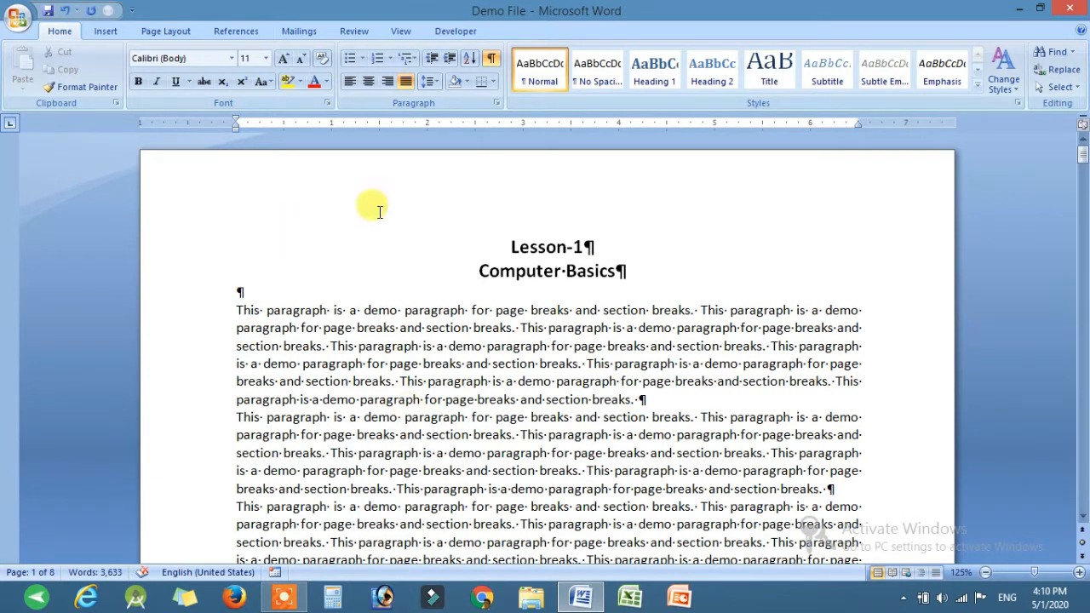
{"action": "left_click", "coordinate": [307, 196]}
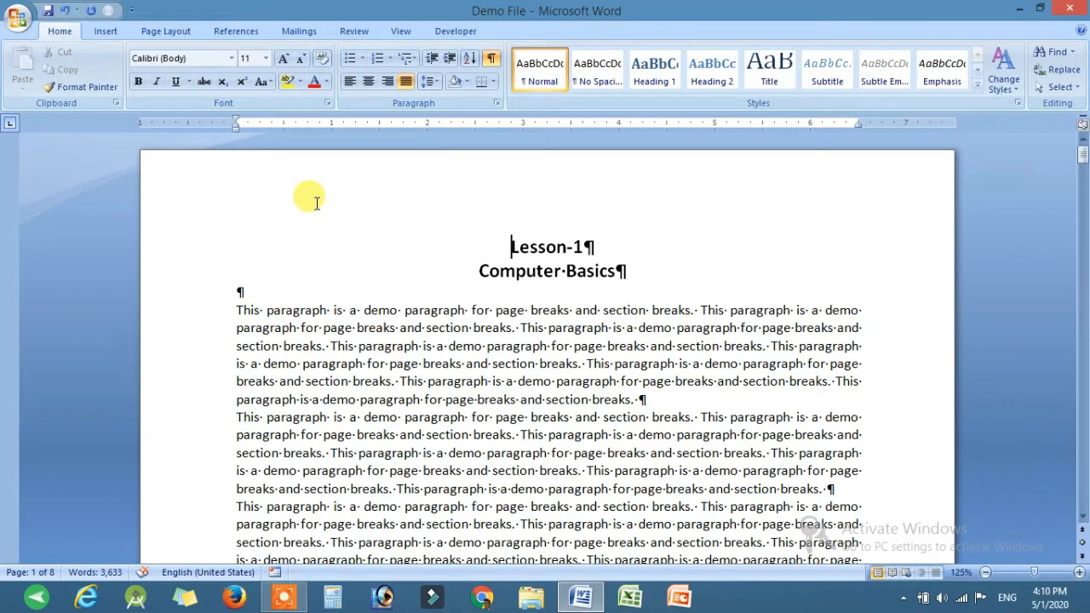
Insert the built-in Puzzle (Even Page) header on the Lesson-1 page.
{"action": "left_click", "coordinate": [106, 31]}
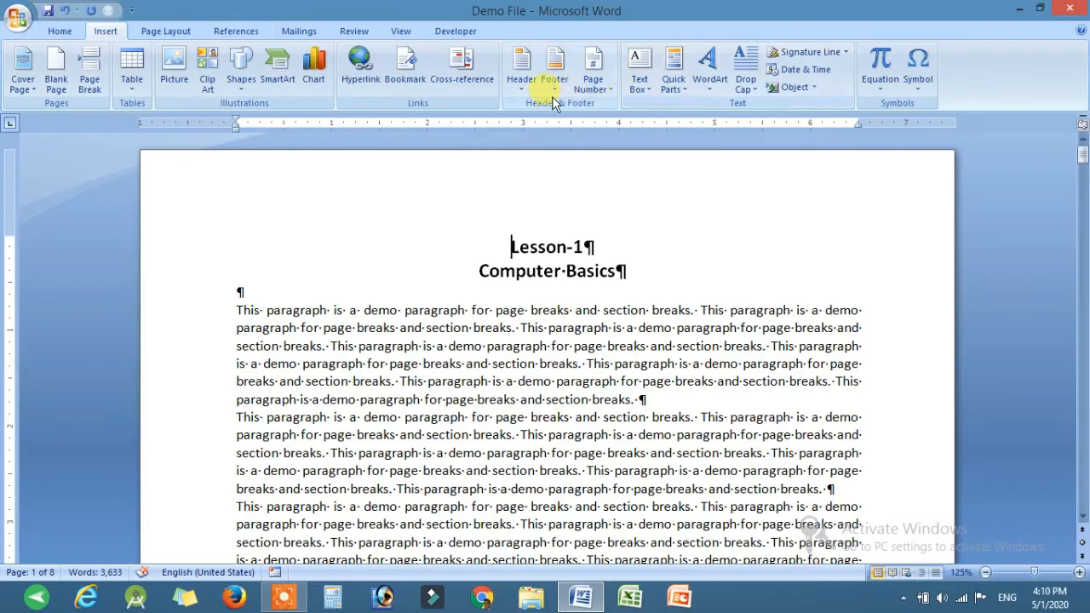
{"action": "left_click", "coordinate": [524, 86]}
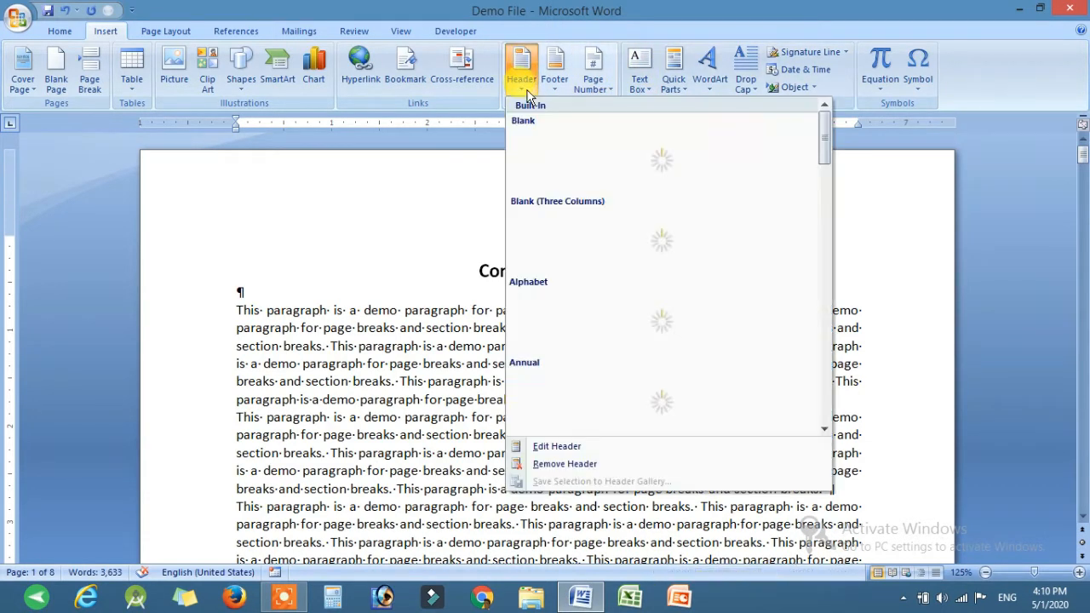
{"action": "scroll", "coordinate": [677, 306], "scroll_direction": "down", "scroll_amount": 3}
{"action": "scroll", "coordinate": [683, 309], "scroll_direction": "down", "scroll_amount": 4}
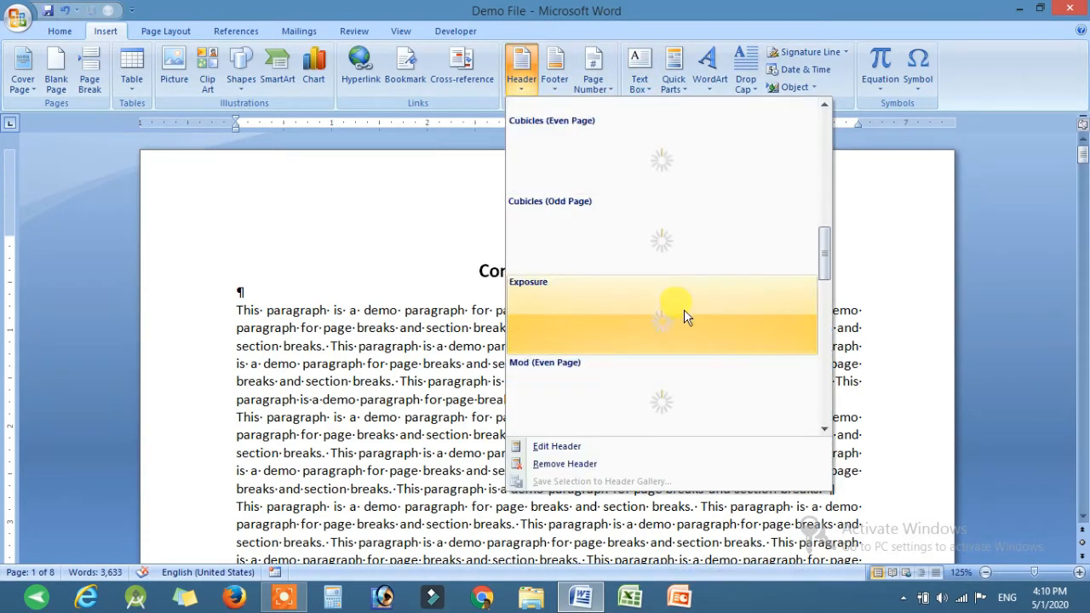
{"action": "scroll", "coordinate": [690, 308], "scroll_direction": "down", "scroll_amount": 3}
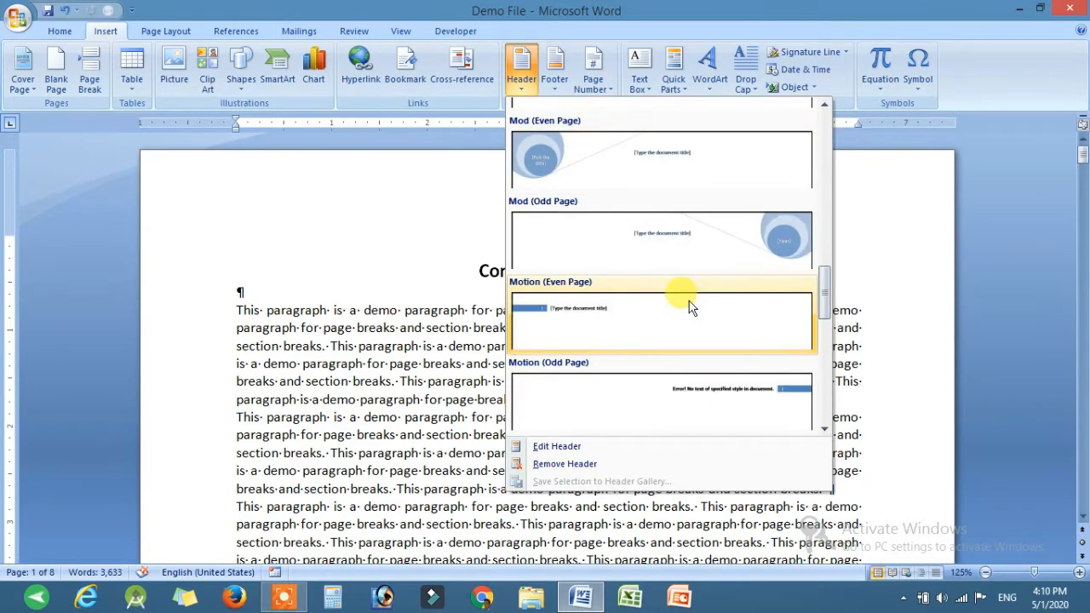
{"action": "scroll", "coordinate": [689, 307], "scroll_direction": "down", "scroll_amount": 3}
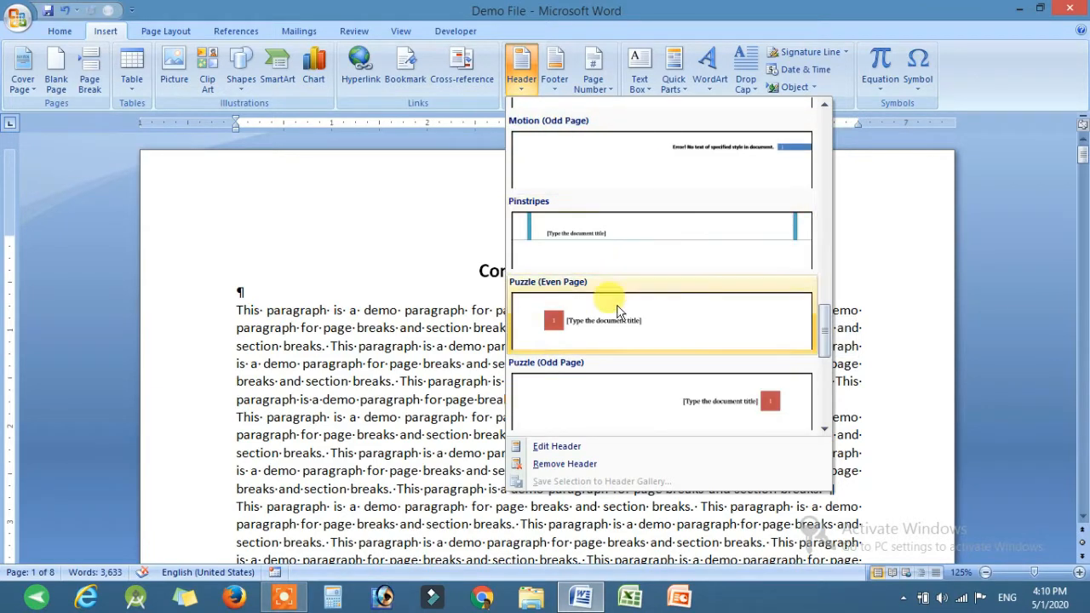
{"action": "left_click", "coordinate": [576, 327]}
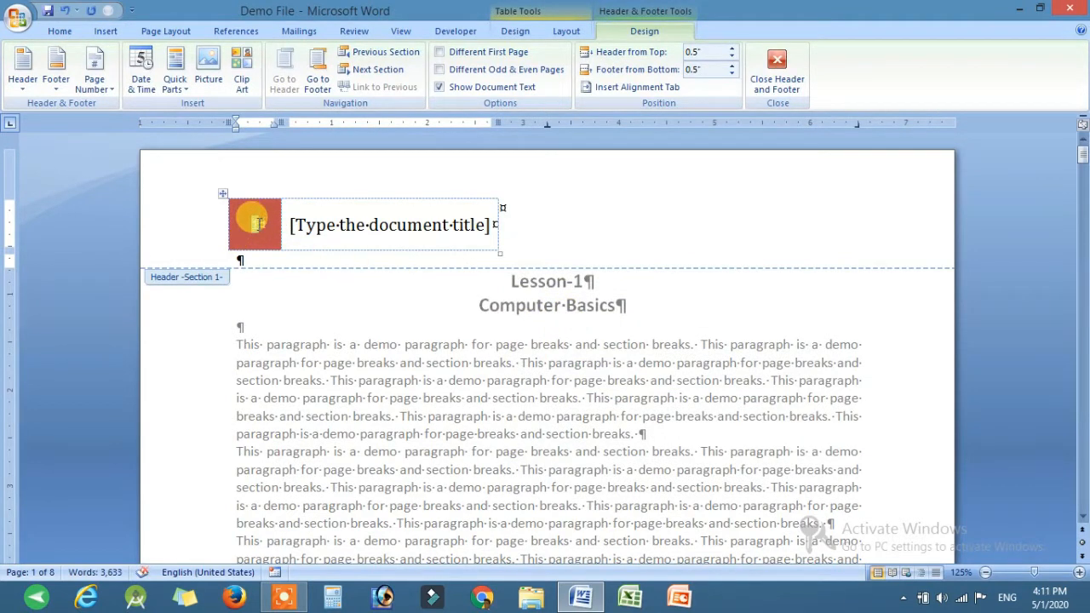
Set the header's document title to "Computer Basics" and leave header editing.
{"action": "left_click", "coordinate": [398, 224]}
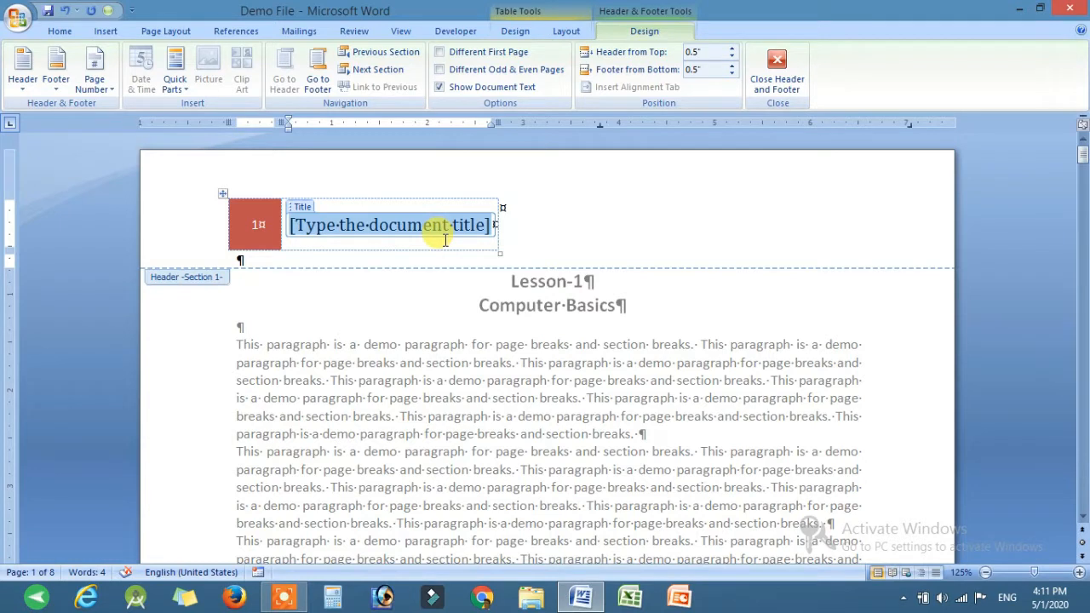
{"action": "type", "text": "Computer"}
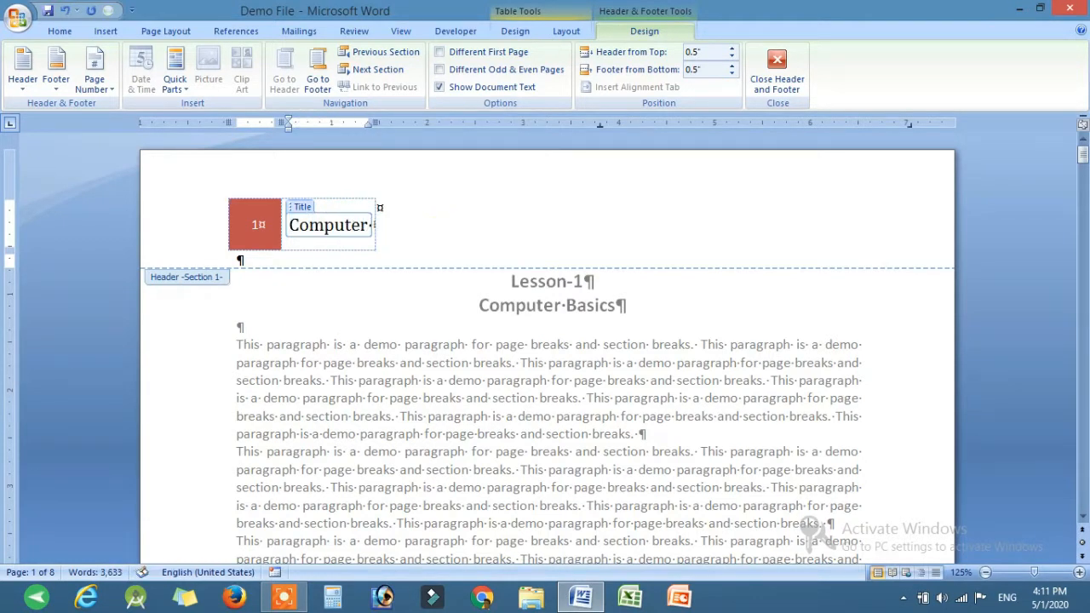
{"action": "type", "text": " Basics"}
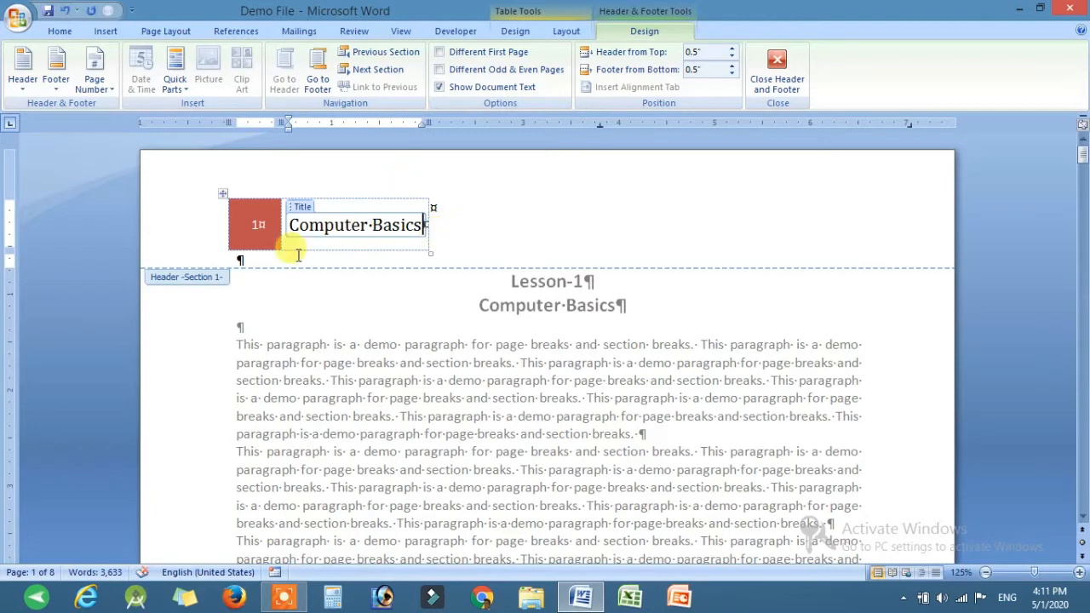
{"action": "left_click", "coordinate": [778, 98]}
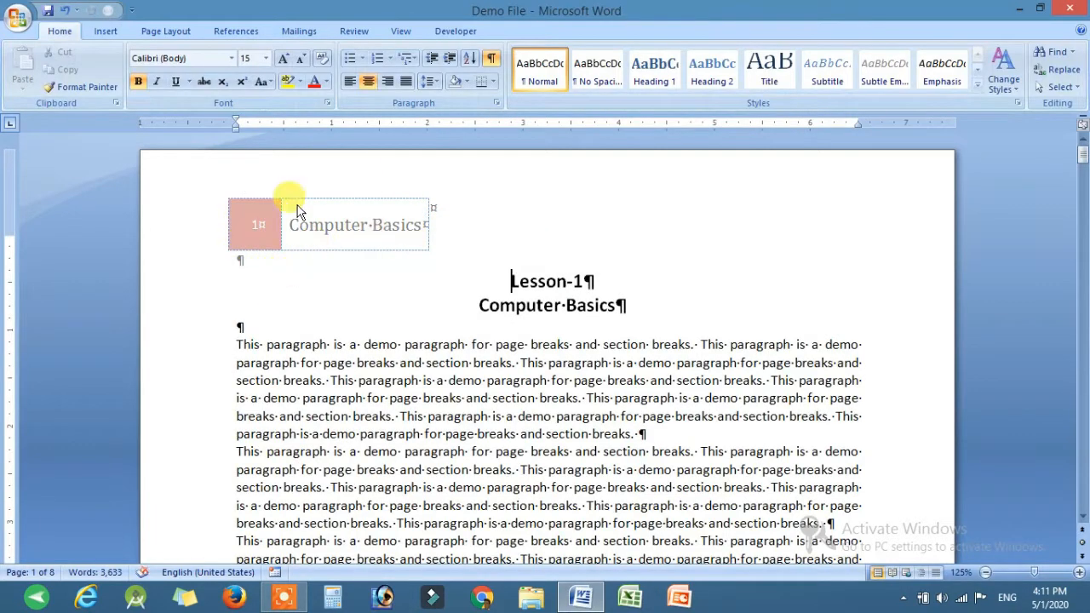
Open the header on Lesson-2's first page for editing and unlink it from the previous section.
{"action": "scroll", "coordinate": [409, 247], "scroll_direction": "down", "scroll_amount": 8}
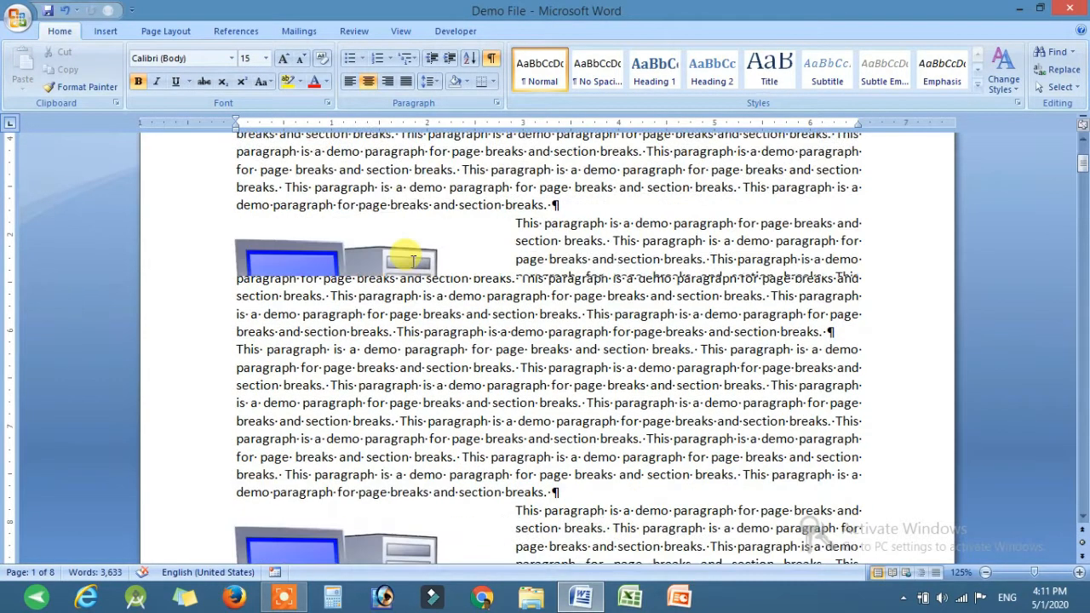
{"action": "scroll", "coordinate": [413, 261], "scroll_direction": "down", "scroll_amount": 10}
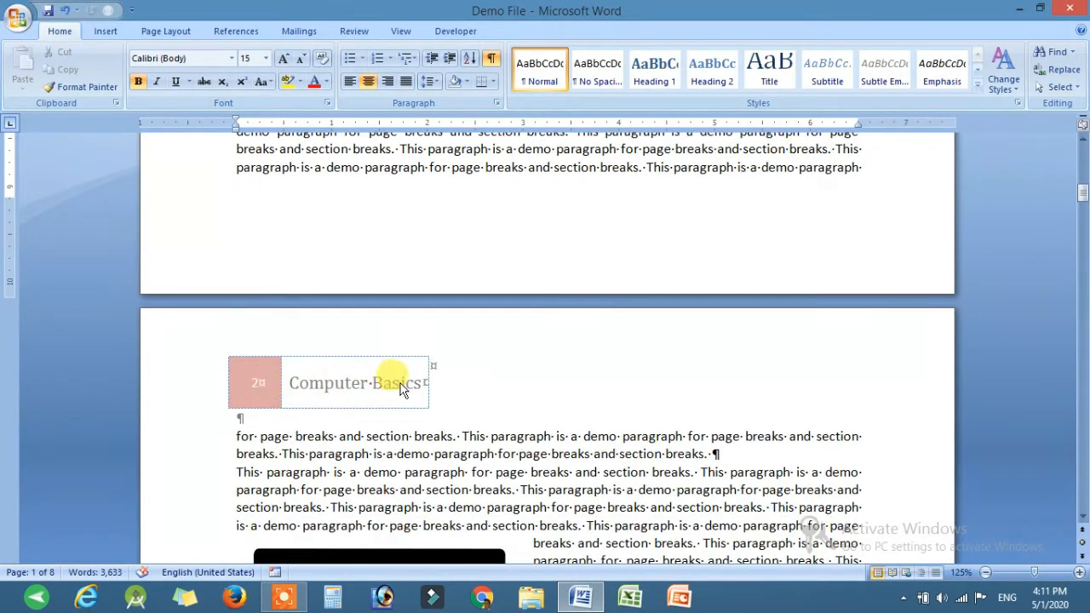
{"action": "scroll", "coordinate": [401, 384], "scroll_direction": "down", "scroll_amount": 12}
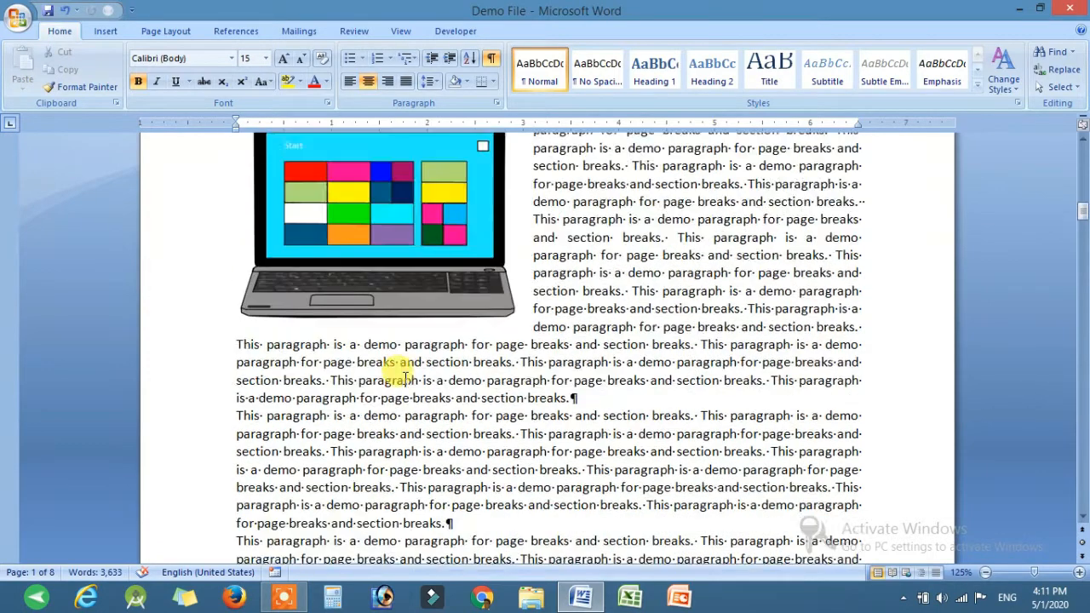
{"action": "scroll", "coordinate": [398, 378], "scroll_direction": "down", "scroll_amount": 8}
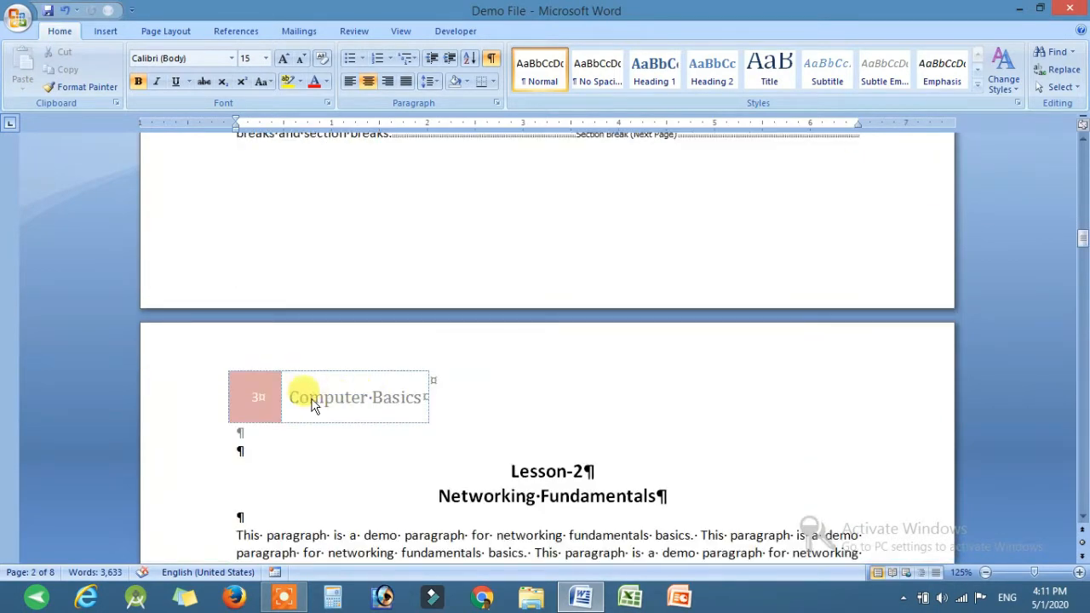
{"action": "double_click", "coordinate": [257, 399]}
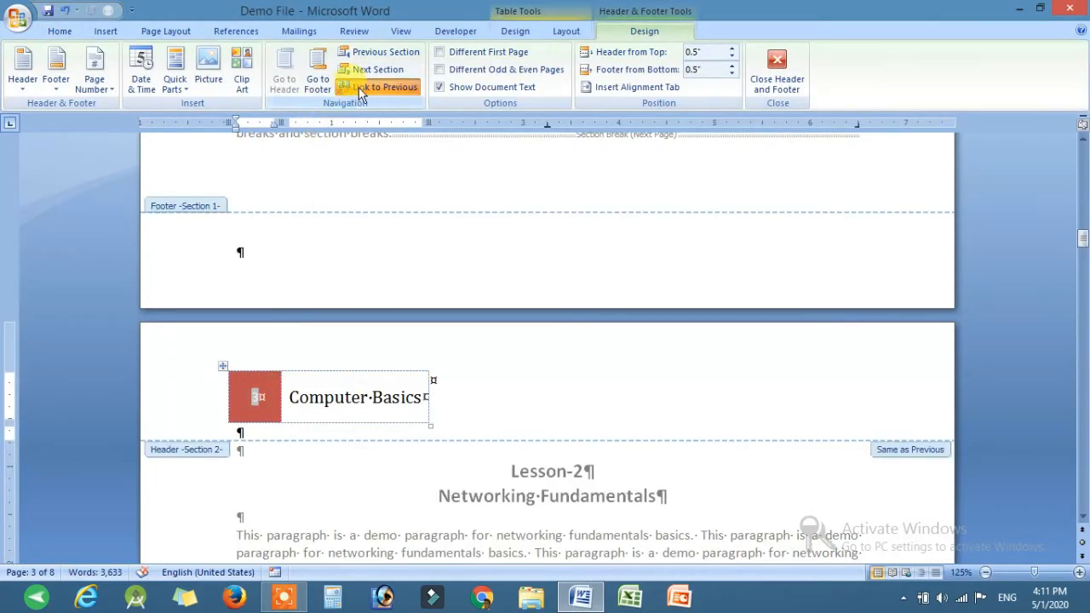
{"action": "left_click", "coordinate": [387, 92]}
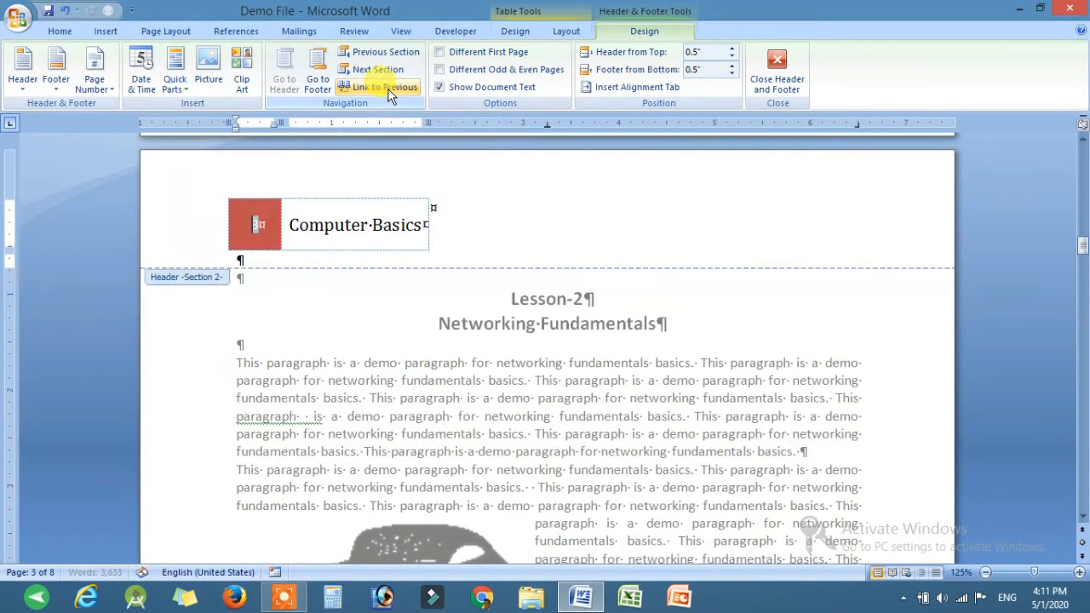
Restart the Lesson-2 section's page numbering at 1 and leave header editing.
{"action": "scroll", "coordinate": [370, 260], "scroll_direction": "up", "scroll_amount": 3}
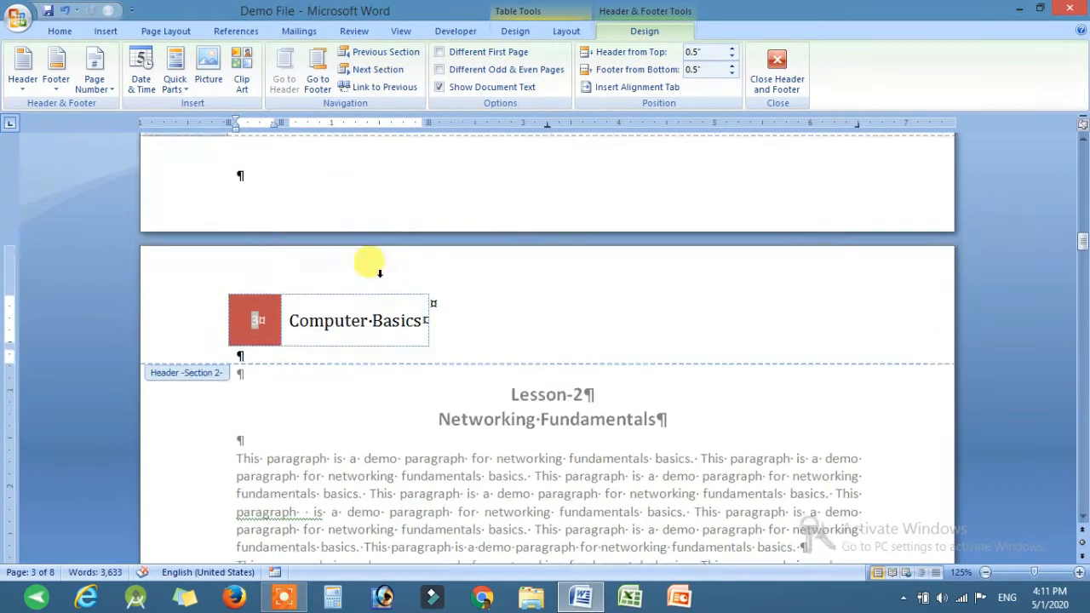
{"action": "left_click", "coordinate": [265, 362]}
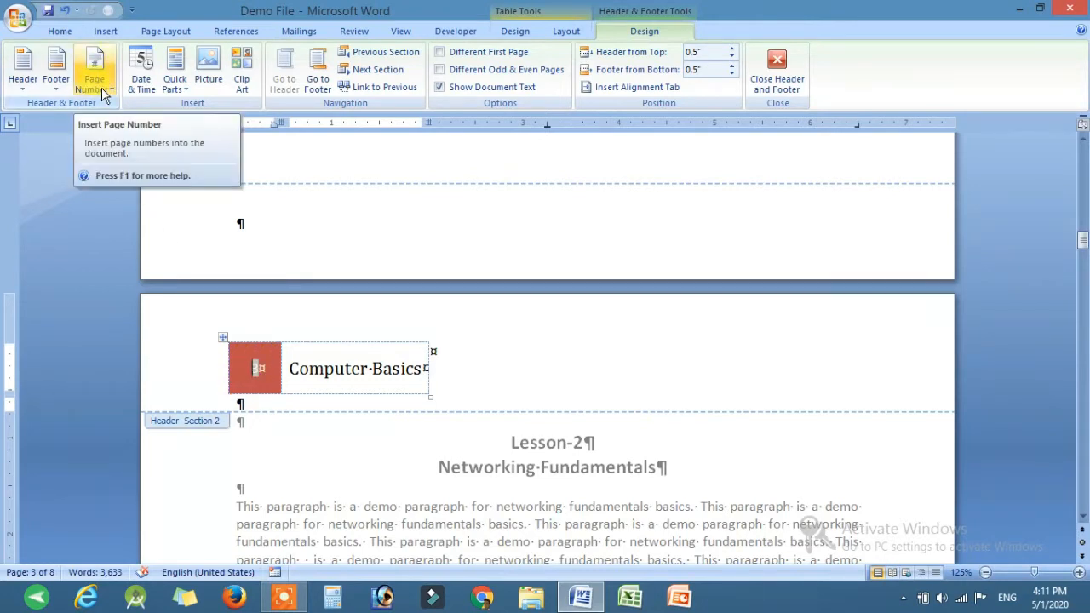
{"action": "left_click", "coordinate": [95, 78]}
{"action": "left_click", "coordinate": [137, 178]}
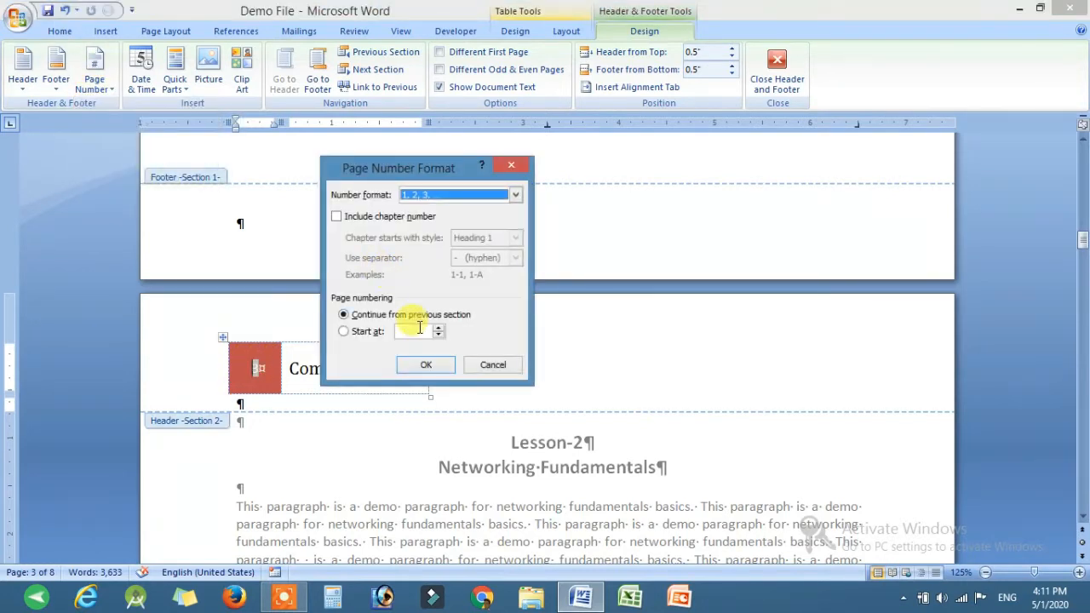
{"action": "left_click", "coordinate": [423, 330]}
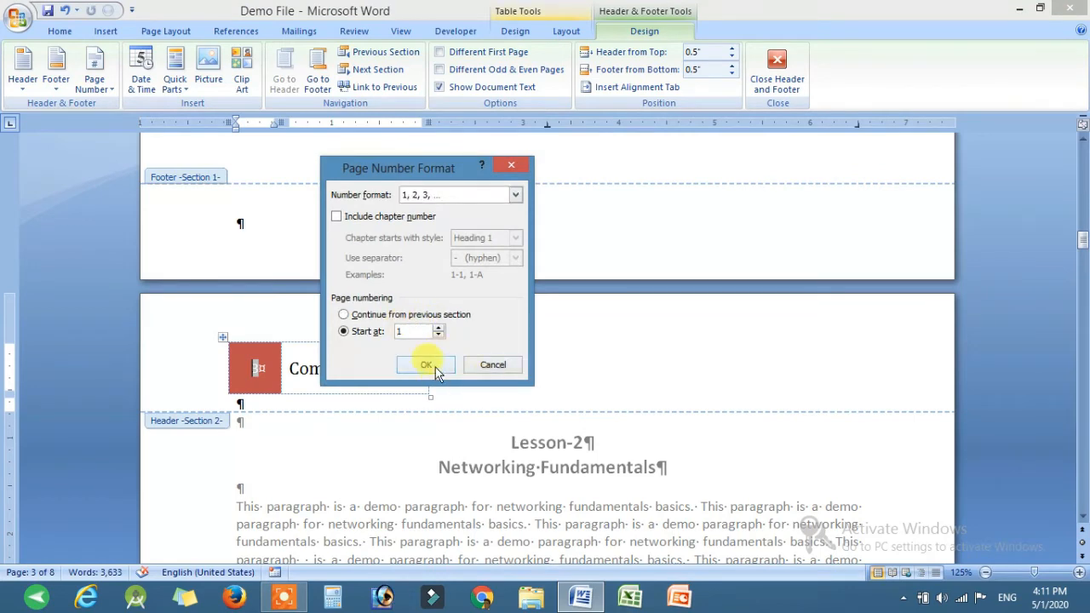
{"action": "left_click", "coordinate": [434, 369]}
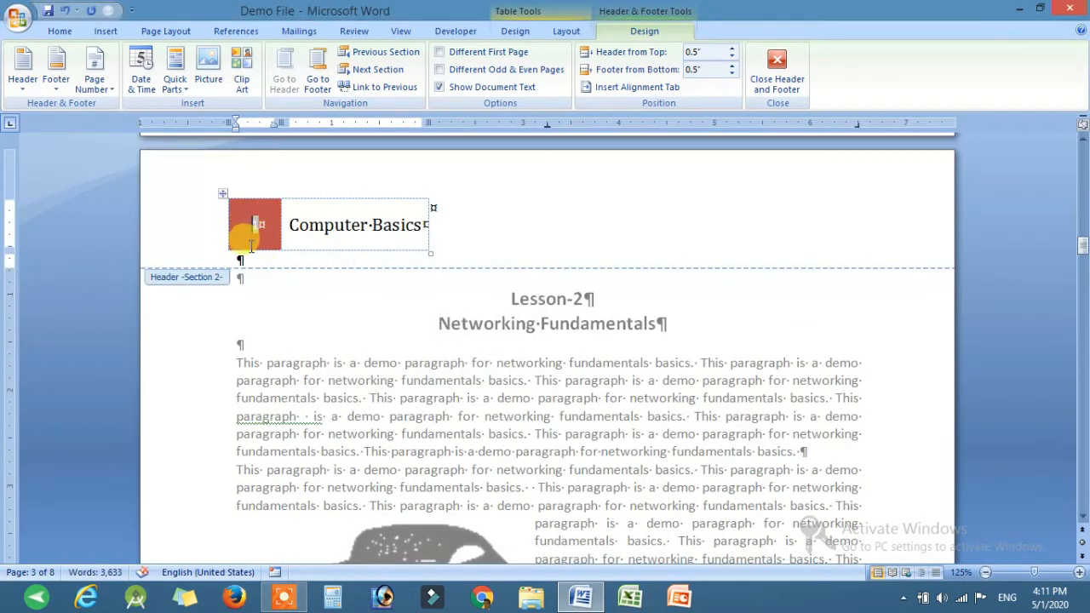
{"action": "left_click", "coordinate": [775, 71]}
Examine the header page numbers from Lesson-1 through Lesson-2 to the placeholder page at the document's end.
{"action": "scroll", "coordinate": [577, 362], "scroll_direction": "up", "scroll_amount": 3}
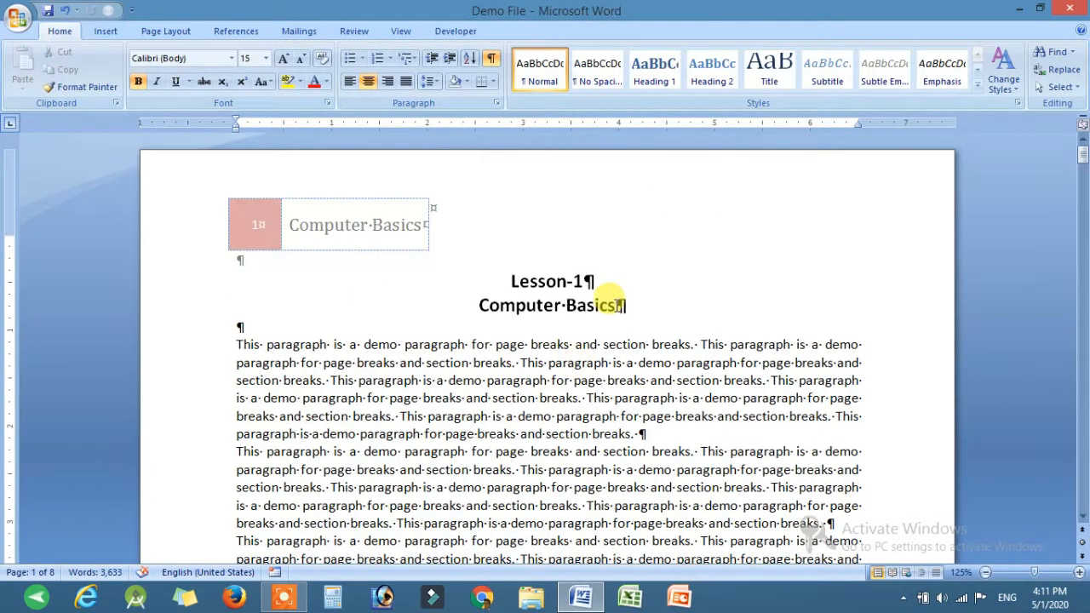
{"action": "left_click_drag", "start_coordinate": [516, 281], "coordinate": [562, 285]}
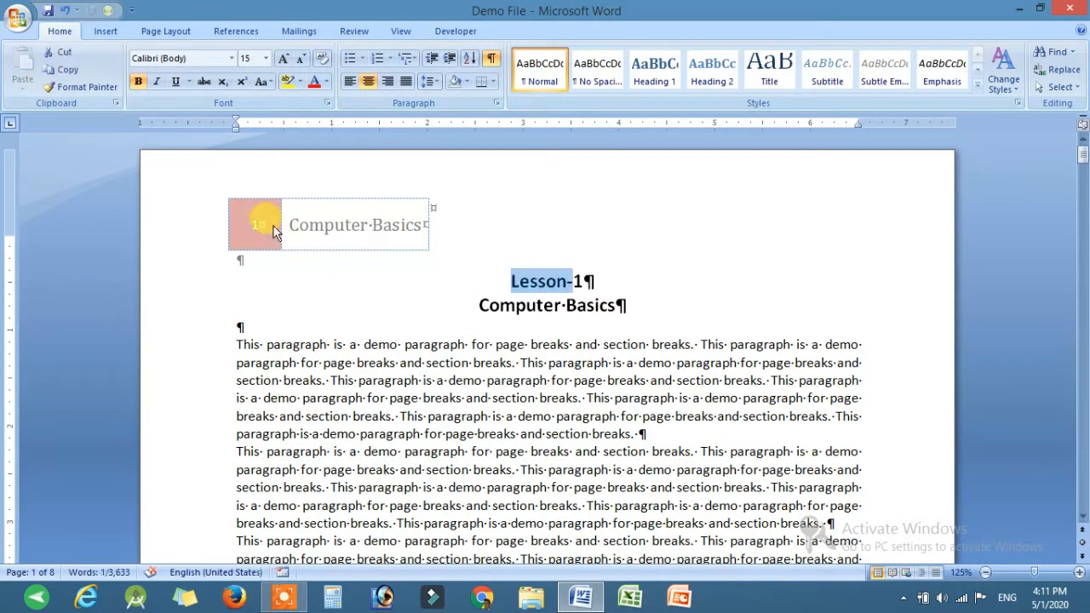
{"action": "scroll", "coordinate": [264, 255], "scroll_direction": "down", "scroll_amount": 5}
{"action": "scroll", "coordinate": [268, 261], "scroll_direction": "down", "scroll_amount": 10}
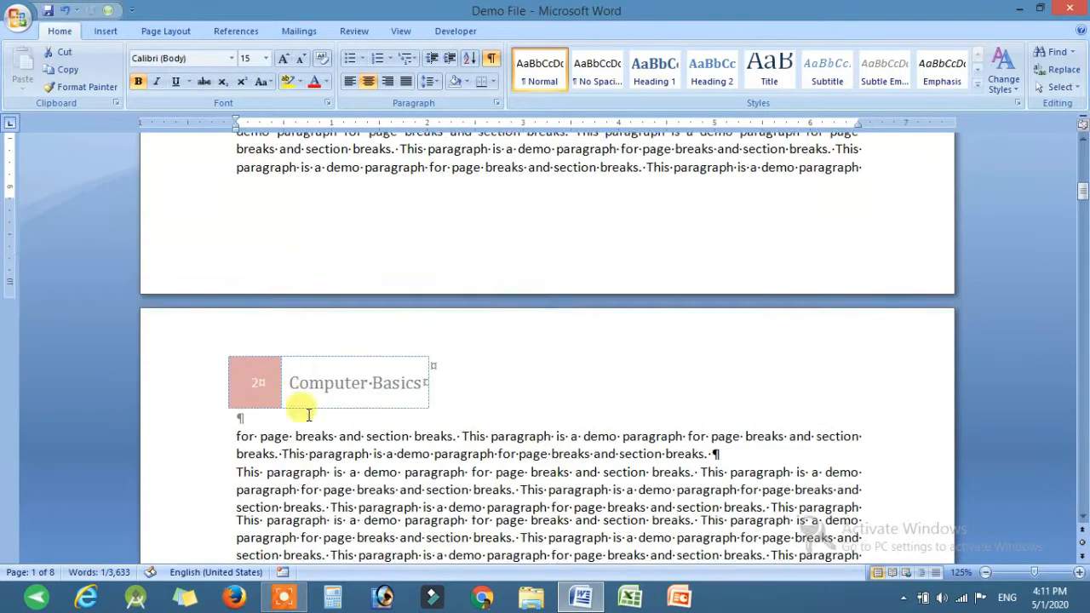
{"action": "scroll", "coordinate": [264, 340], "scroll_direction": "down", "scroll_amount": 10}
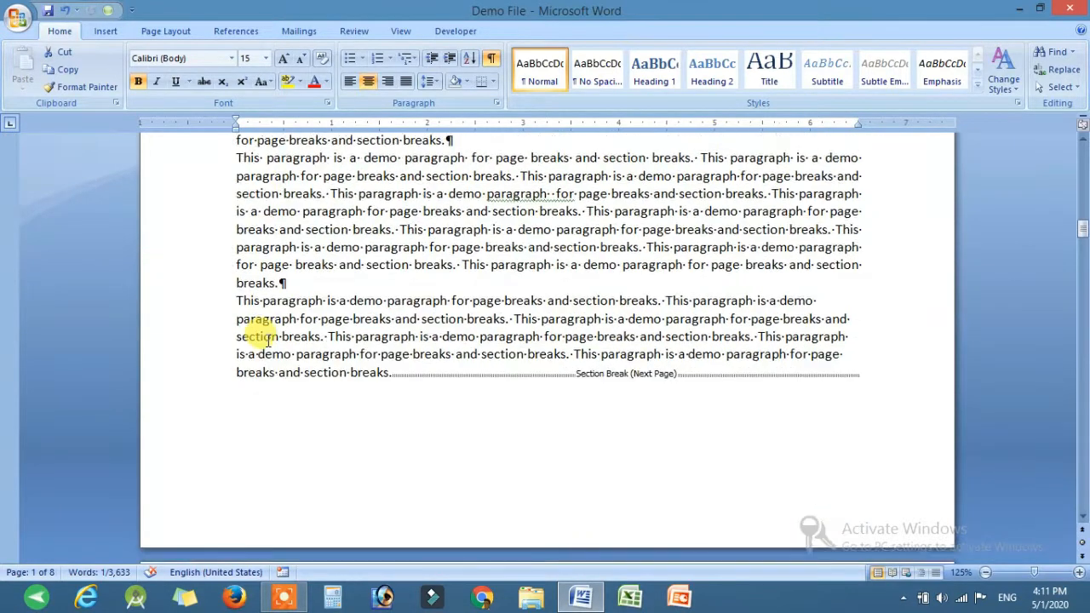
{"action": "scroll", "coordinate": [209, 333], "scroll_direction": "down", "scroll_amount": 1}
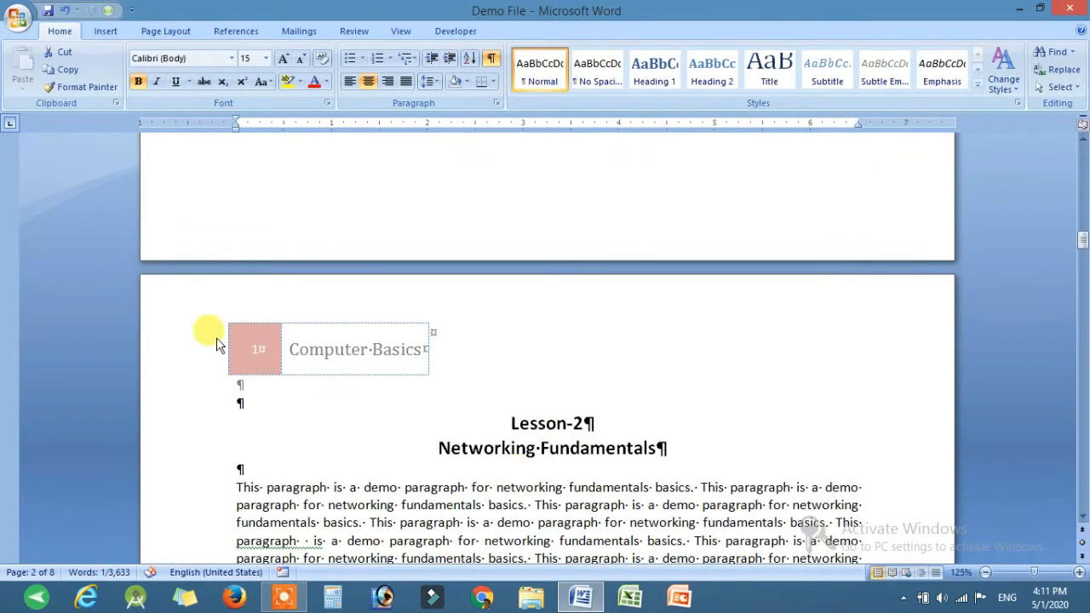
{"action": "scroll", "coordinate": [511, 383], "scroll_direction": "down", "scroll_amount": 1}
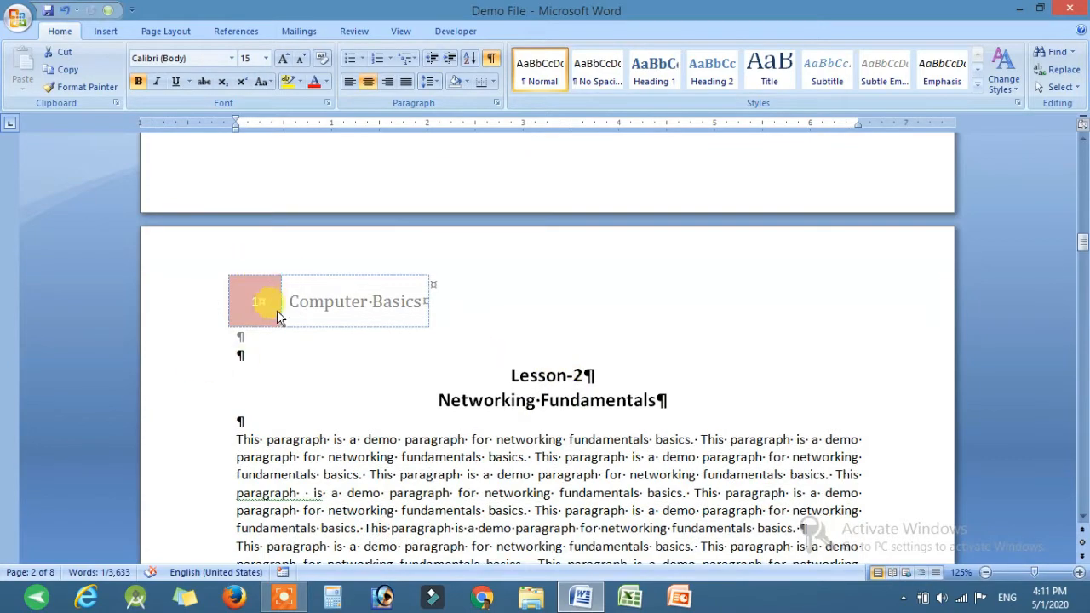
{"action": "scroll", "coordinate": [255, 298], "scroll_direction": "down", "scroll_amount": 20}
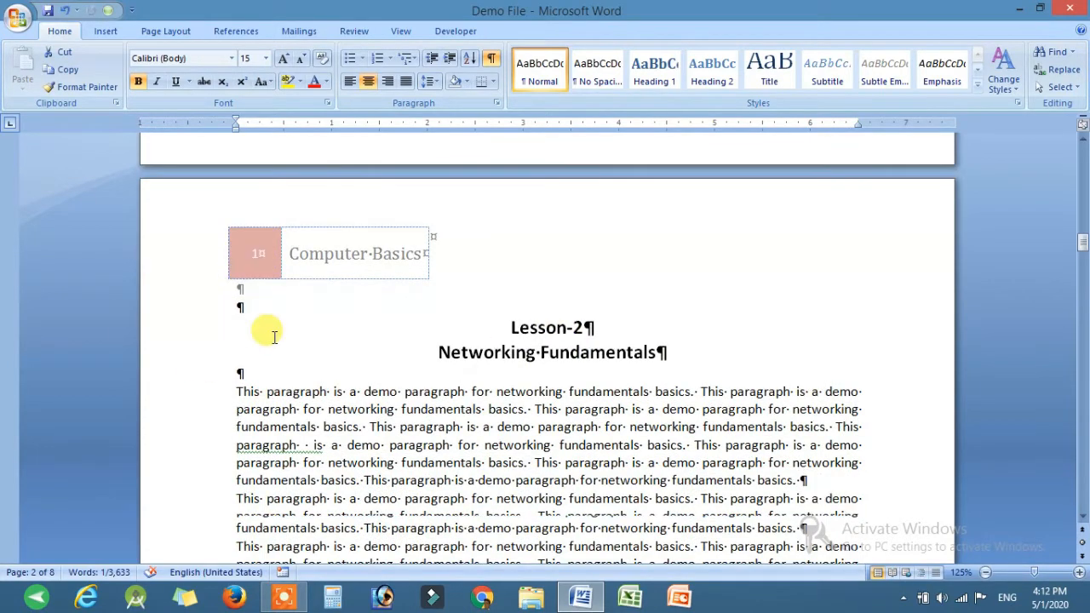
{"action": "scroll", "coordinate": [281, 353], "scroll_direction": "down", "scroll_amount": 20}
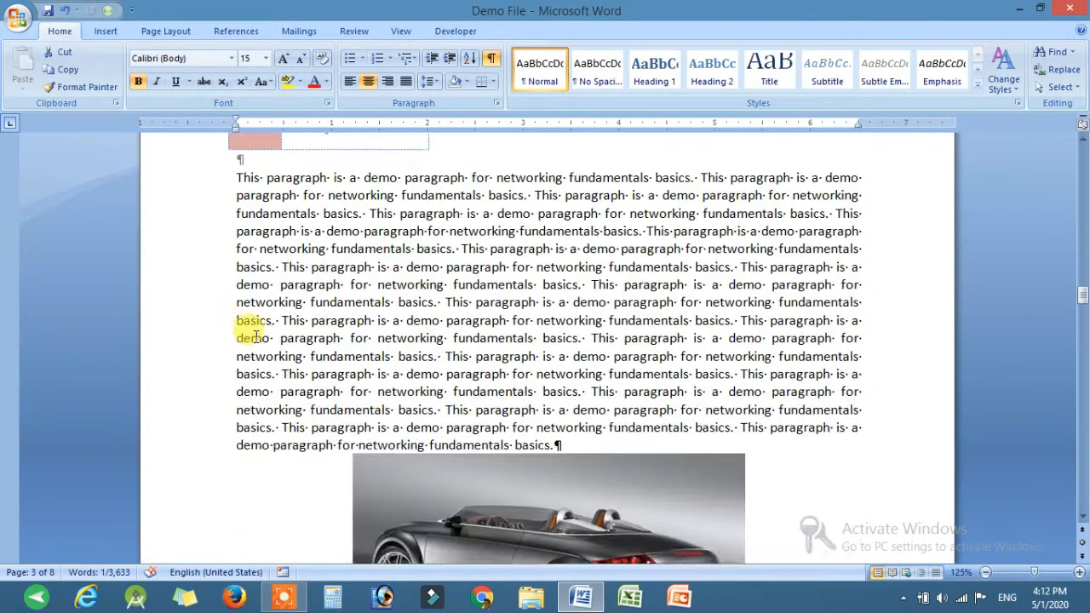
{"action": "scroll", "coordinate": [281, 407], "scroll_direction": "down", "scroll_amount": 20}
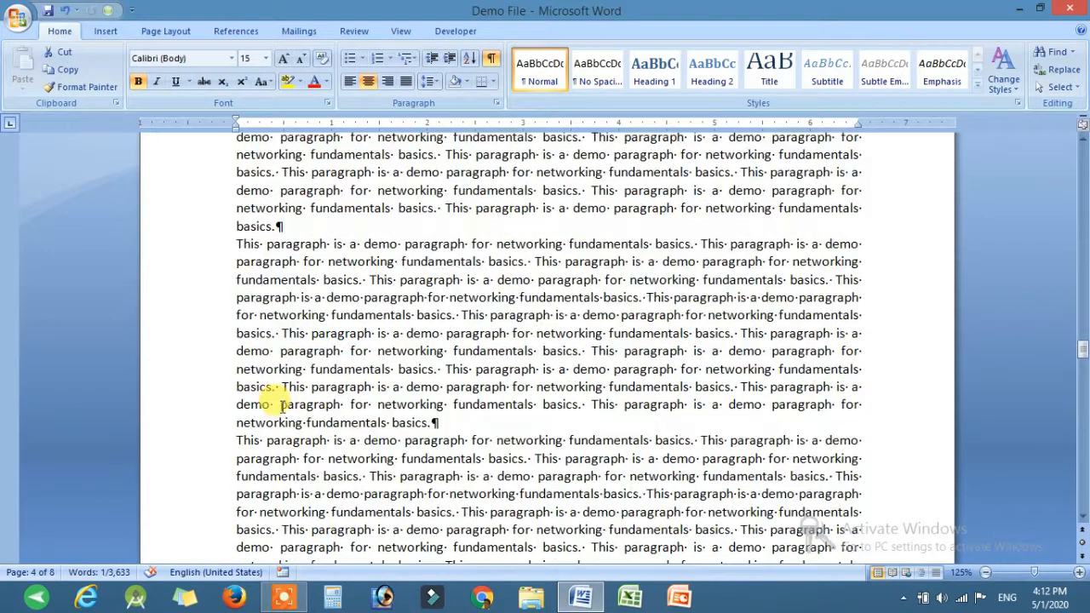
{"action": "scroll", "coordinate": [252, 311], "scroll_direction": "down", "scroll_amount": 2}
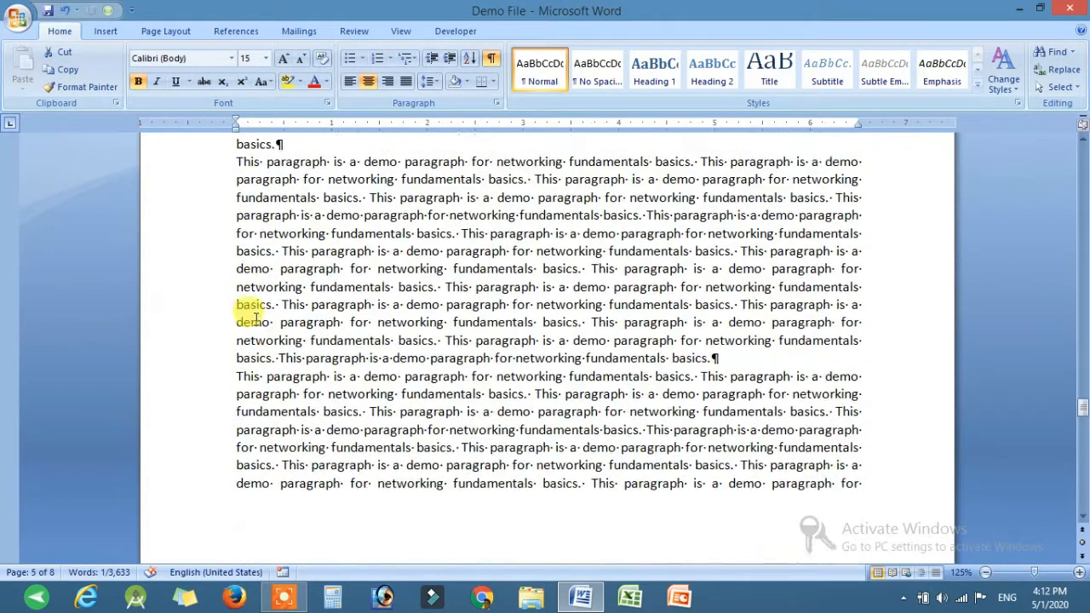
{"action": "scroll", "coordinate": [255, 319], "scroll_direction": "up", "scroll_amount": 5}
{"action": "scroll", "coordinate": [261, 312], "scroll_direction": "down", "scroll_amount": 20}
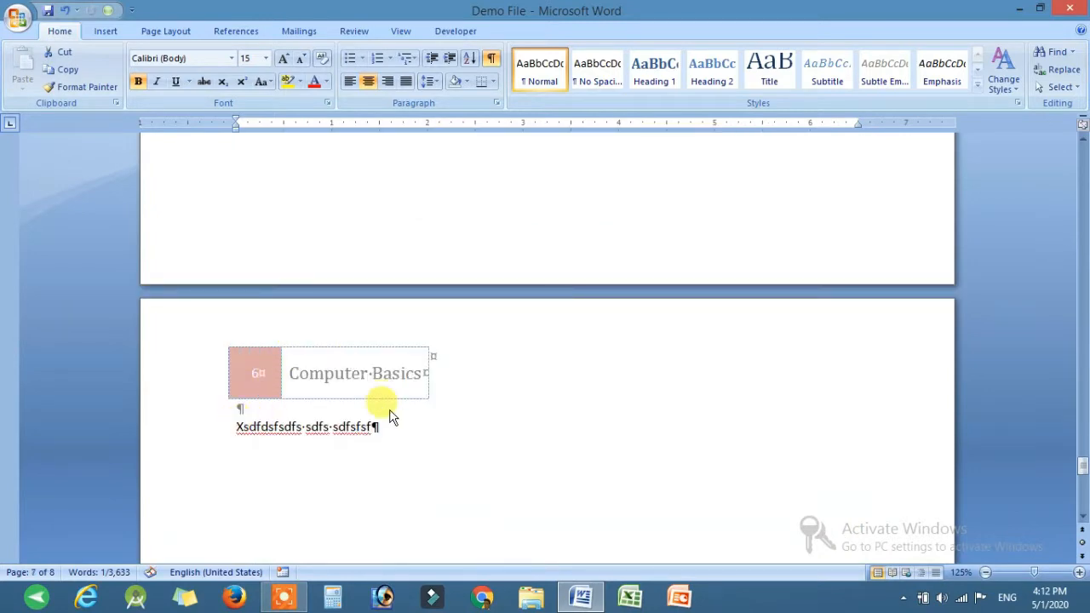
{"action": "scroll", "coordinate": [560, 372], "scroll_direction": "up", "scroll_amount": 8}
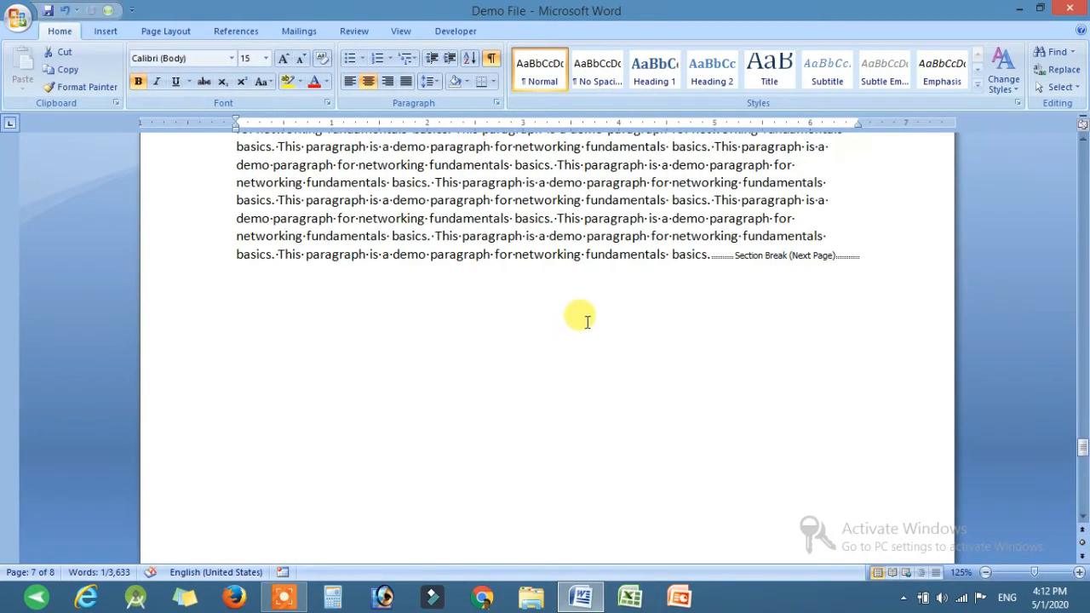
Restart the page numbering at 1 for the third section, on the placeholder page at the document's end, and leave header editing.
{"action": "scroll", "coordinate": [564, 468], "scroll_direction": "down", "scroll_amount": 7}
{"action": "scroll", "coordinate": [564, 469], "scroll_direction": "down", "scroll_amount": 3}
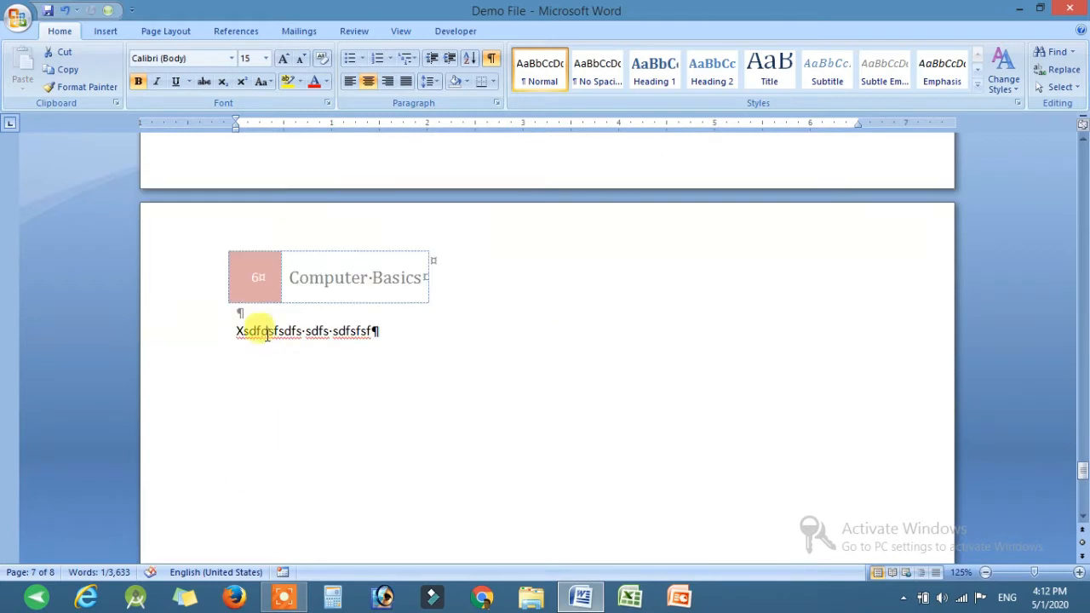
{"action": "double_click", "coordinate": [251, 282]}
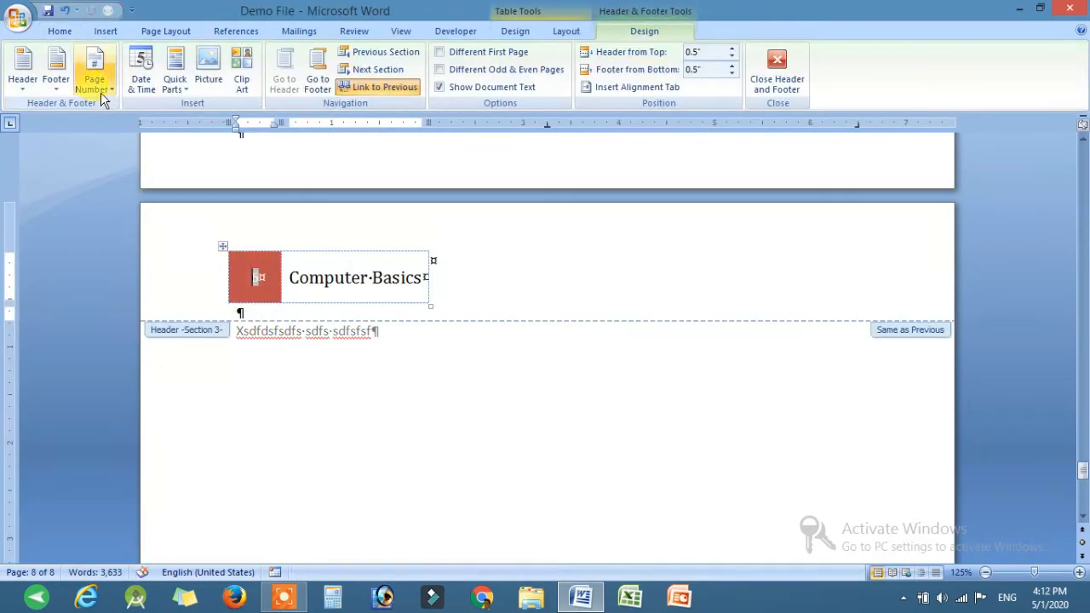
{"action": "left_click", "coordinate": [100, 92]}
{"action": "left_click", "coordinate": [154, 178]}
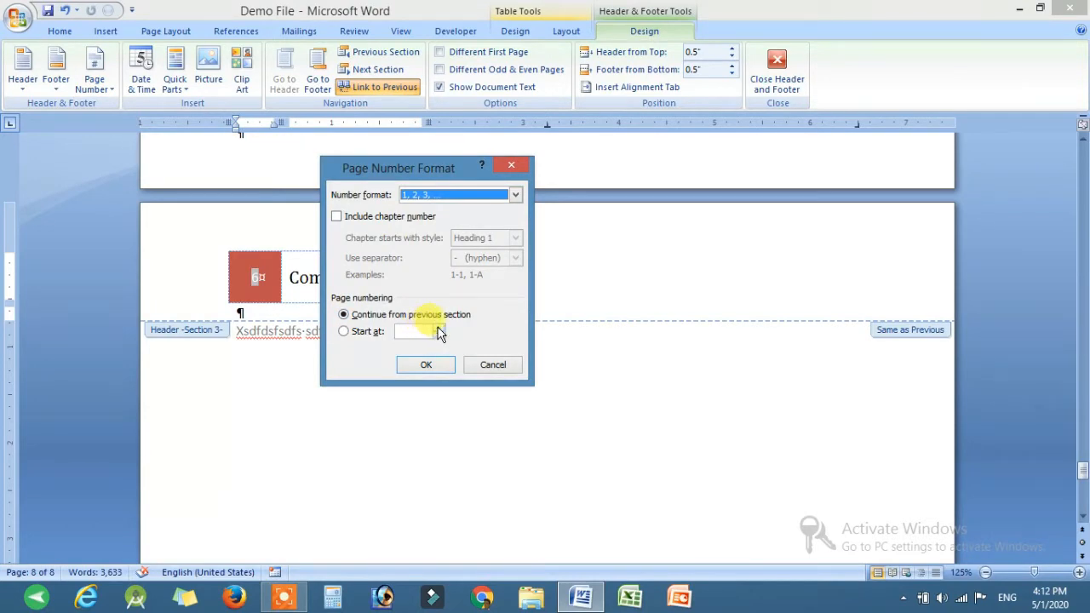
{"action": "left_click", "coordinate": [426, 365]}
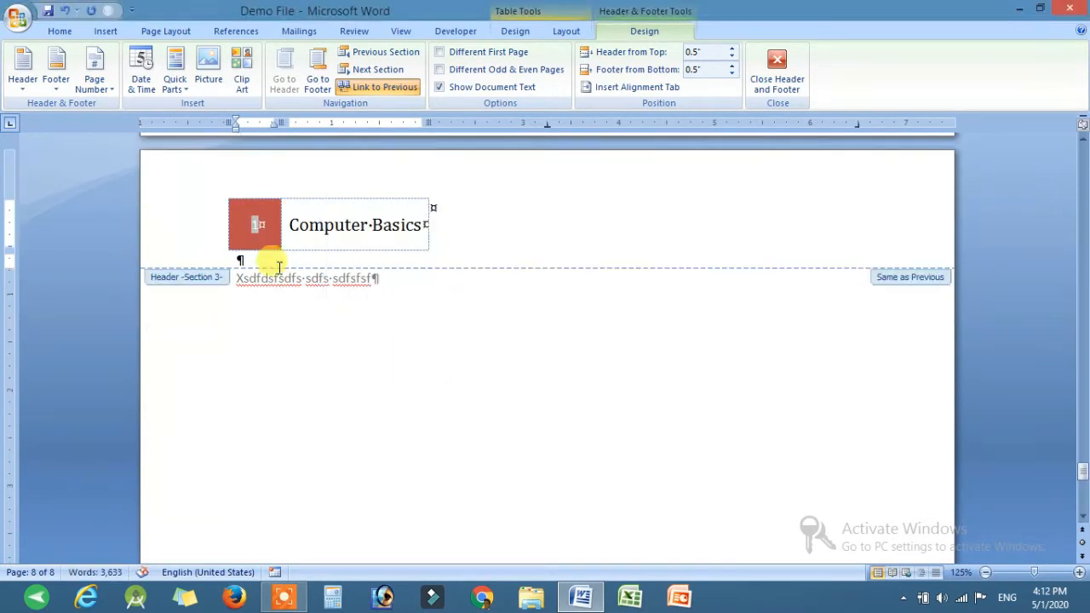
{"action": "double_click", "coordinate": [351, 390]}
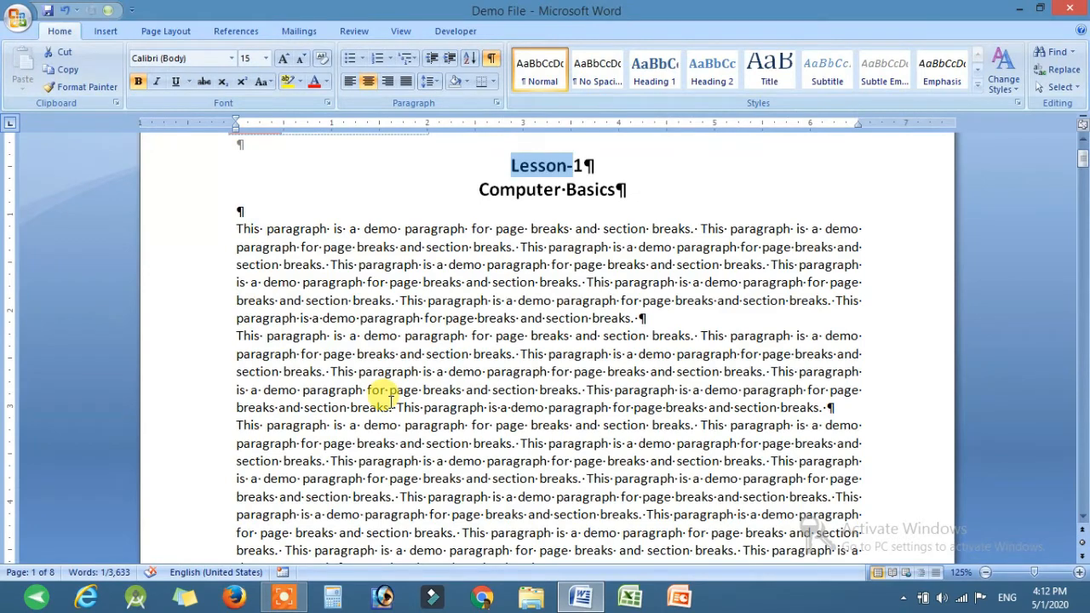
Delete the "Computer Basics" title control from the header on Lesson-2's first page and leave header editing.
{"action": "scroll", "coordinate": [391, 396], "scroll_direction": "up", "scroll_amount": 2}
{"action": "left_click_drag", "start_coordinate": [1080, 154], "coordinate": [1080, 501]}
{"action": "scroll", "coordinate": [345, 346], "scroll_direction": "up", "scroll_amount": 3}
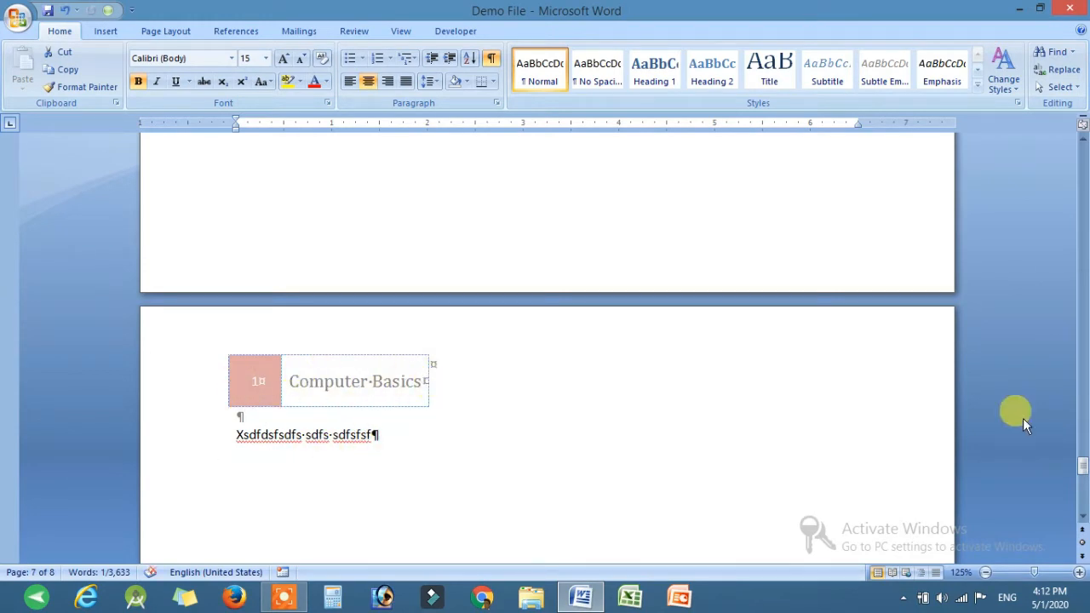
{"action": "left_click_drag", "start_coordinate": [1082, 472], "coordinate": [1081, 160]}
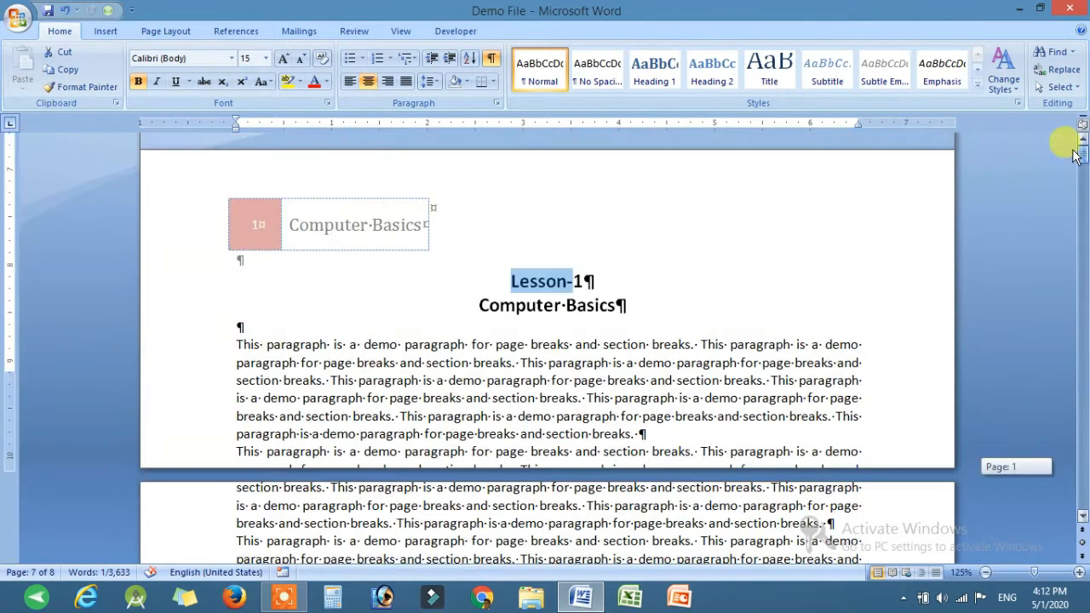
{"action": "scroll", "coordinate": [349, 281], "scroll_direction": "down", "scroll_amount": 20}
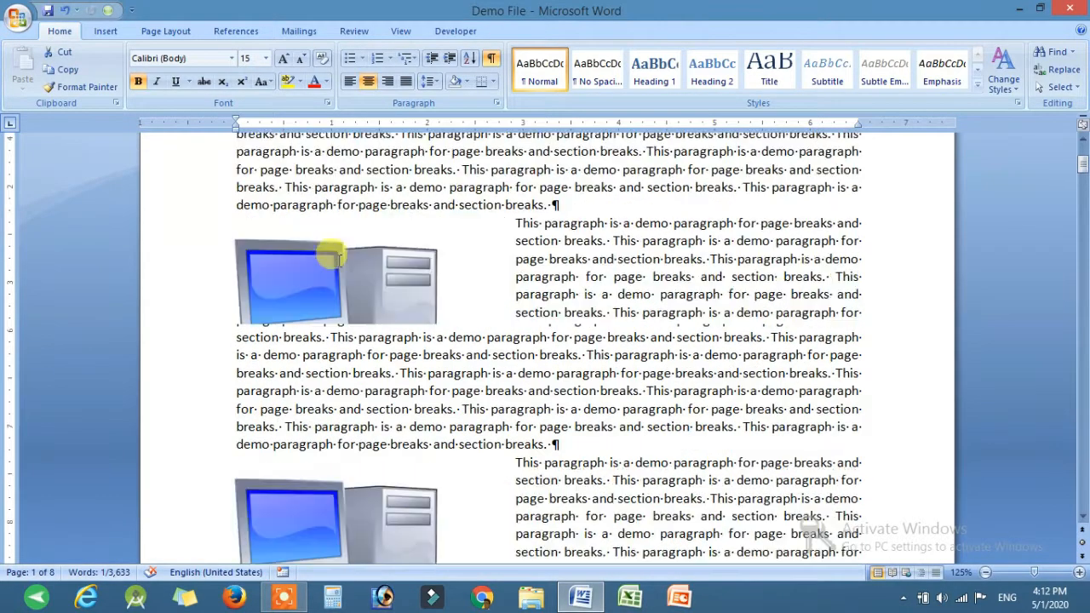
{"action": "scroll", "coordinate": [349, 351], "scroll_direction": "down", "scroll_amount": 20}
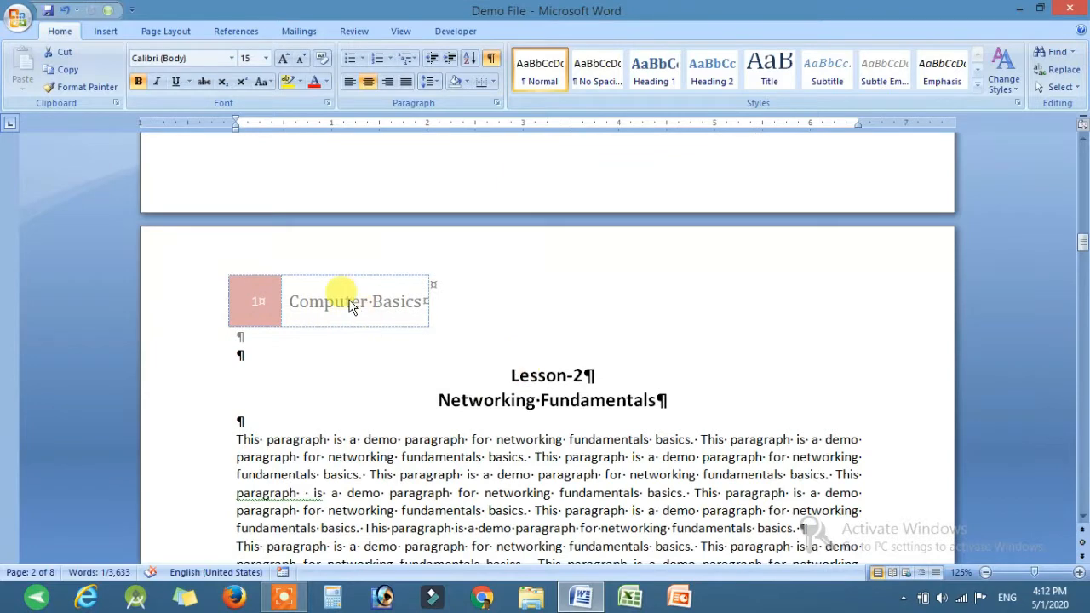
{"action": "double_click", "coordinate": [304, 305]}
{"action": "left_click", "coordinate": [296, 287]}
{"action": "left_click", "coordinate": [323, 310]}
{"action": "left_click", "coordinate": [296, 286]}
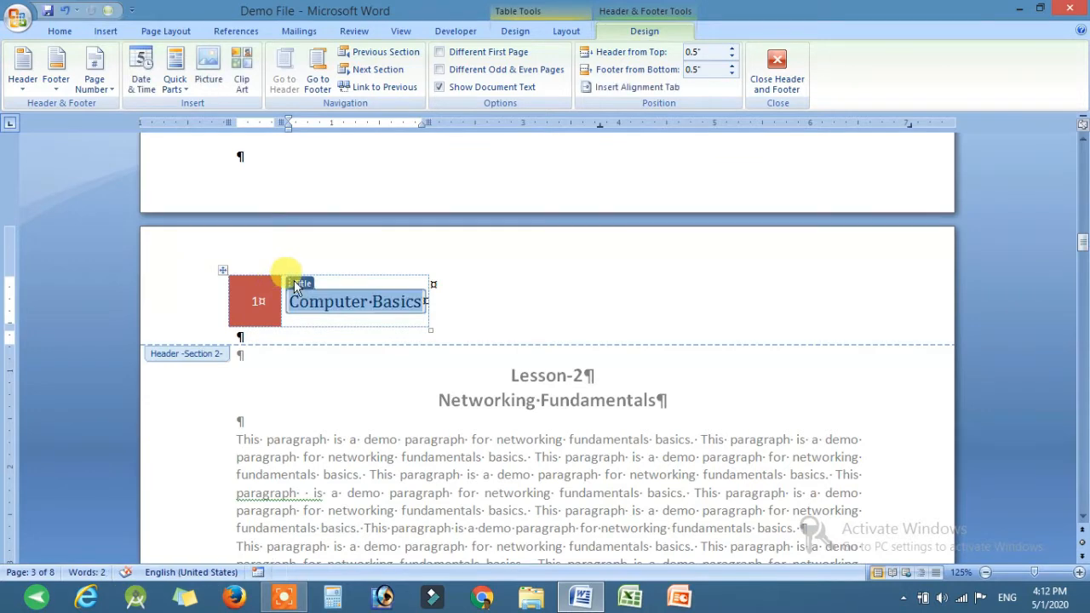
{"action": "key", "text": "Delete"}
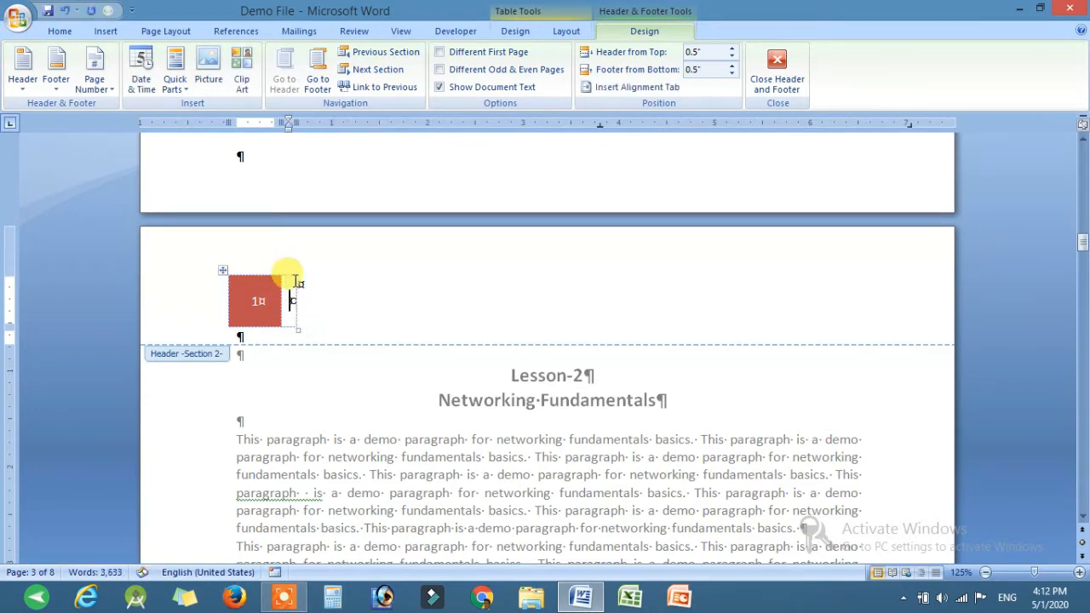
{"action": "left_click", "coordinate": [777, 68]}
Enter "Networking Fundamentals" beside the page number in the Lesson-2 section's header and leave header editing.
{"action": "scroll", "coordinate": [706, 244], "scroll_direction": "up", "scroll_amount": 2}
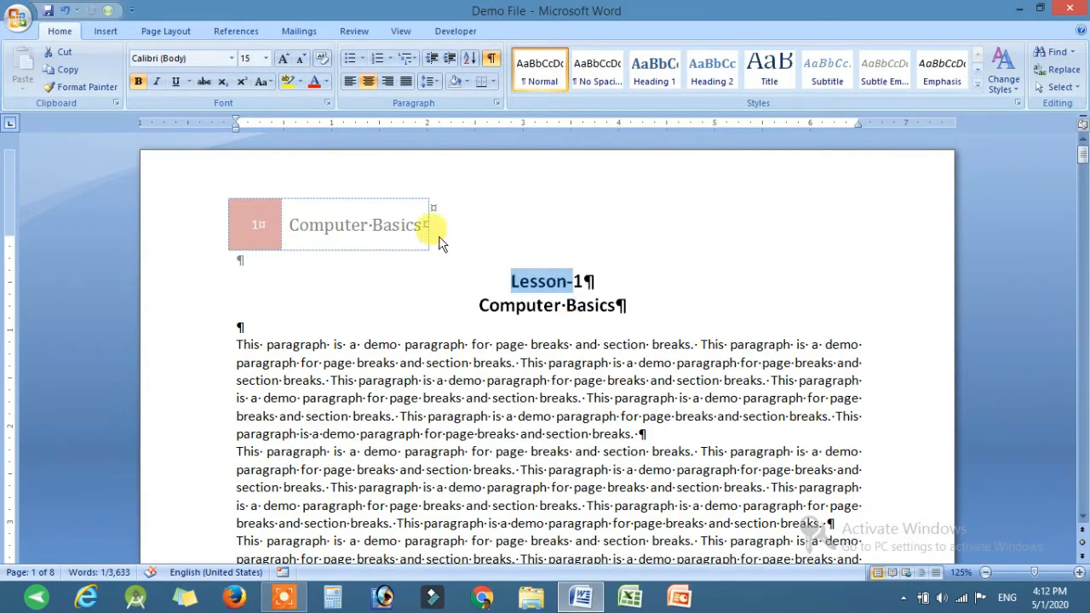
{"action": "scroll", "coordinate": [361, 253], "scroll_direction": "down", "scroll_amount": 18}
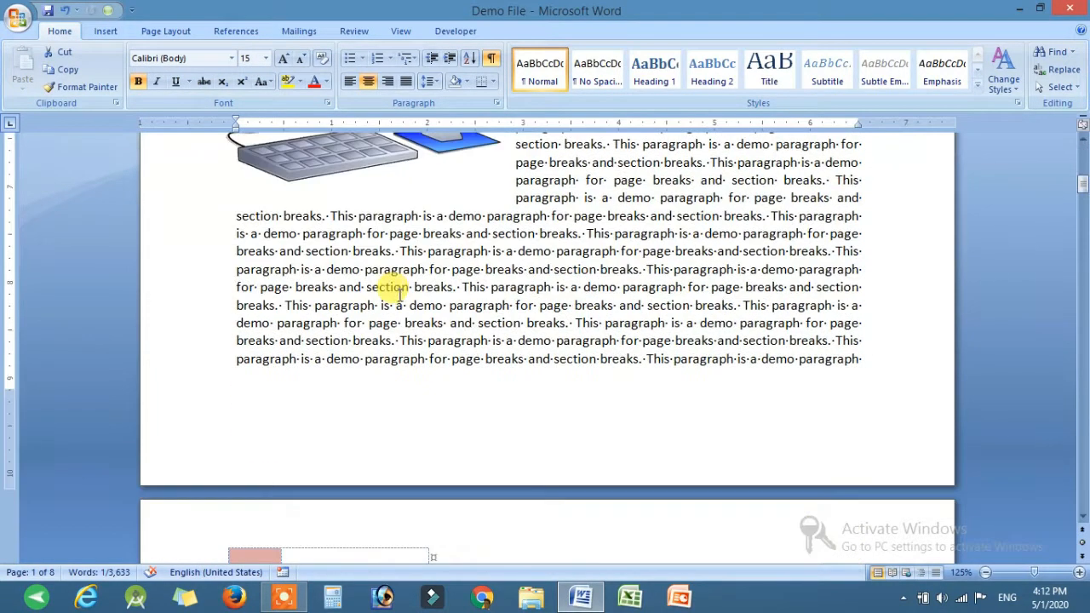
{"action": "scroll", "coordinate": [371, 332], "scroll_direction": "down", "scroll_amount": 18}
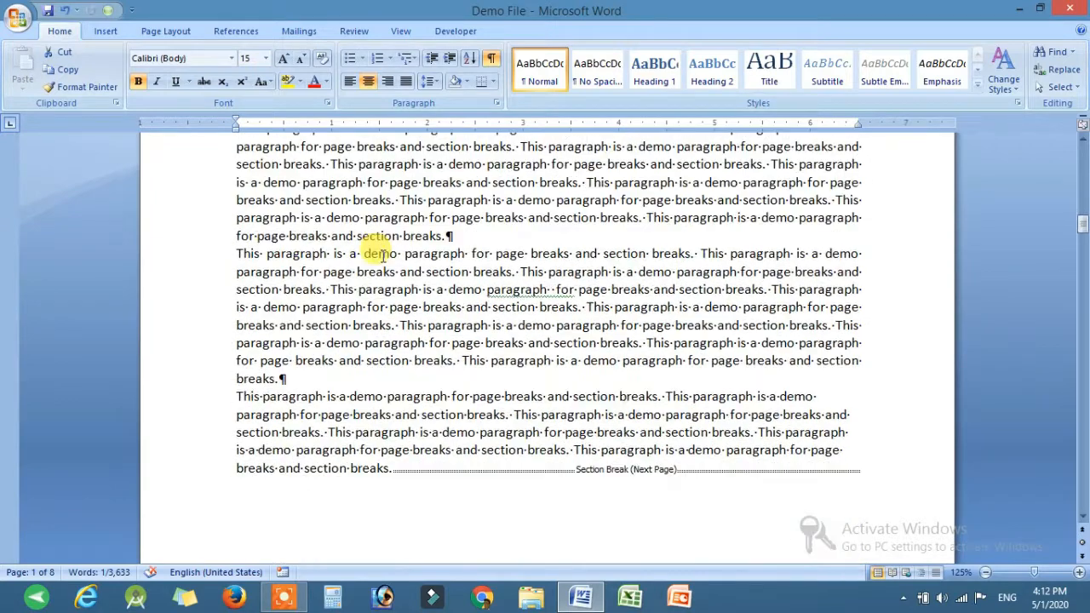
{"action": "scroll", "coordinate": [295, 255], "scroll_direction": "up", "scroll_amount": 3}
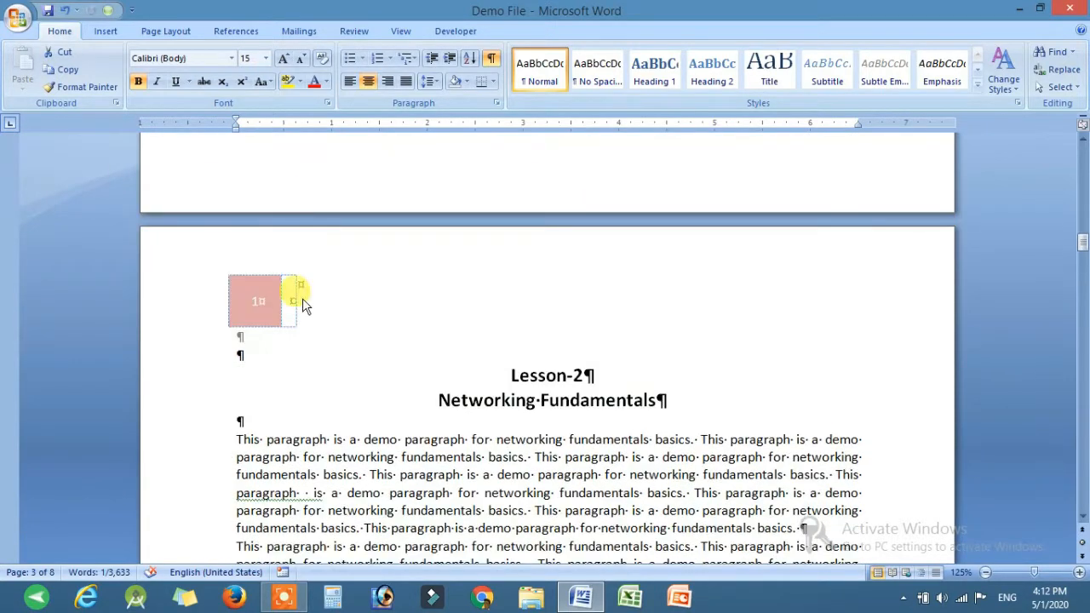
{"action": "double_click", "coordinate": [294, 296]}
{"action": "left_click", "coordinate": [292, 294]}
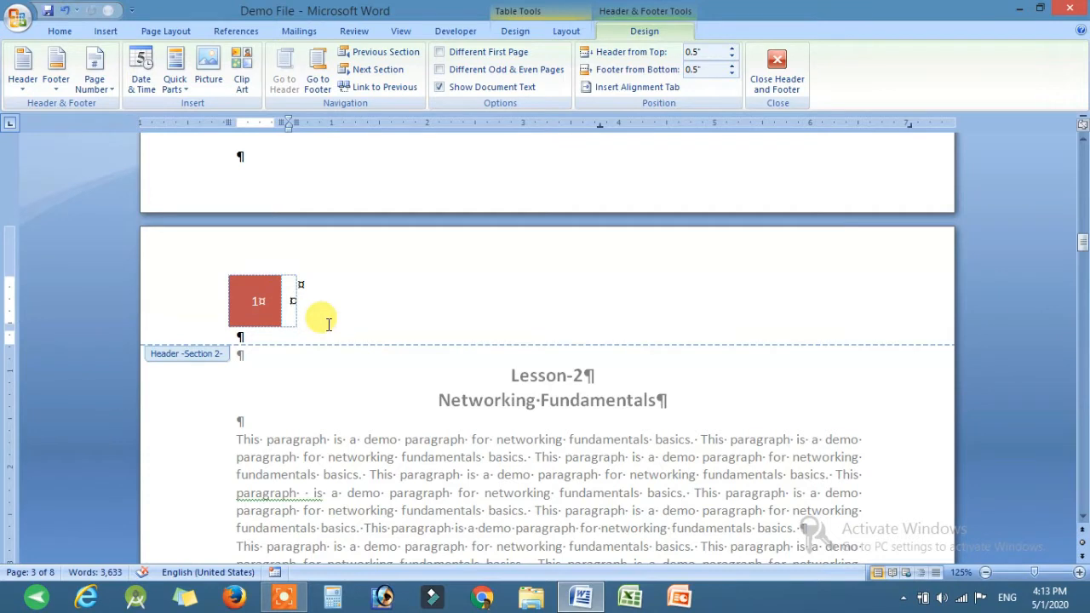
{"action": "type", "text": "Networking Fundamentals"}
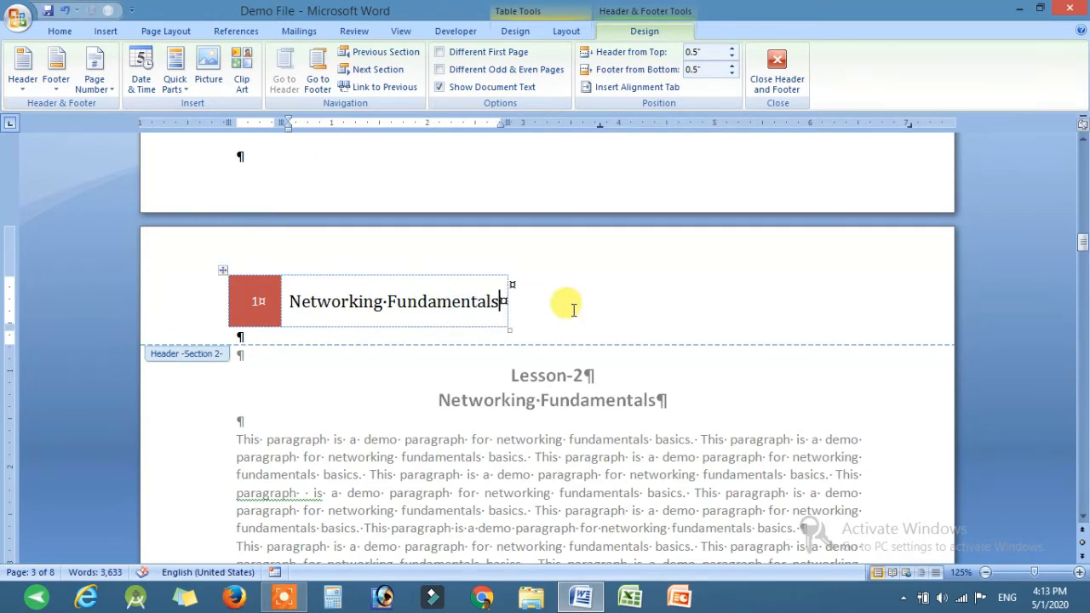
{"action": "left_click", "coordinate": [776, 68]}
Examine the header titles and page numbers from Lesson-1 through Lesson-2 to the placeholder page, and return to the document's start.
{"action": "scroll", "coordinate": [709, 247], "scroll_direction": "up", "scroll_amount": 2}
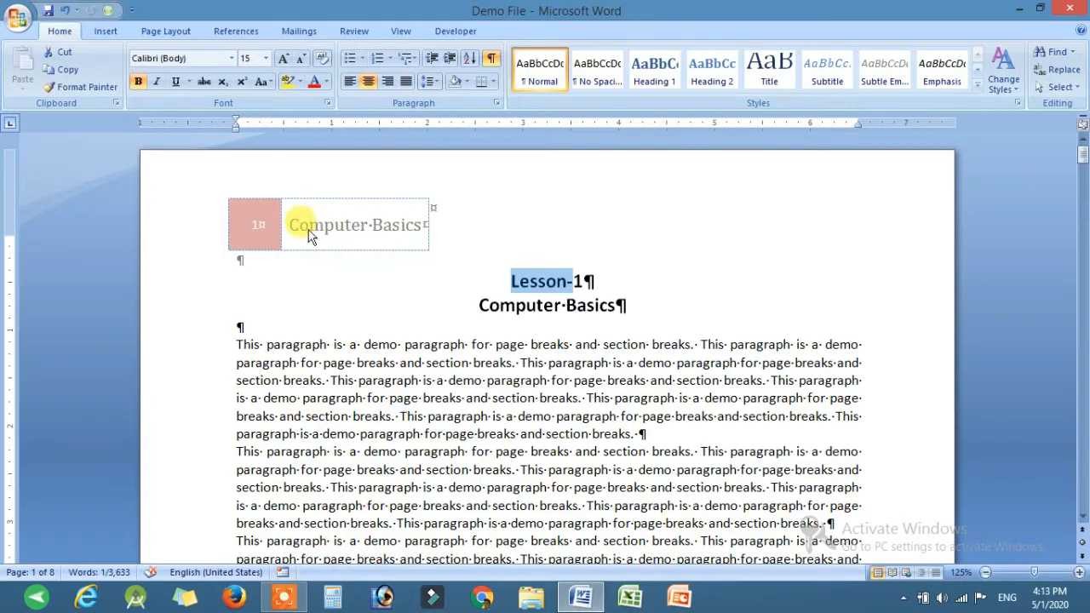
{"action": "scroll", "coordinate": [358, 298], "scroll_direction": "down", "scroll_amount": 20}
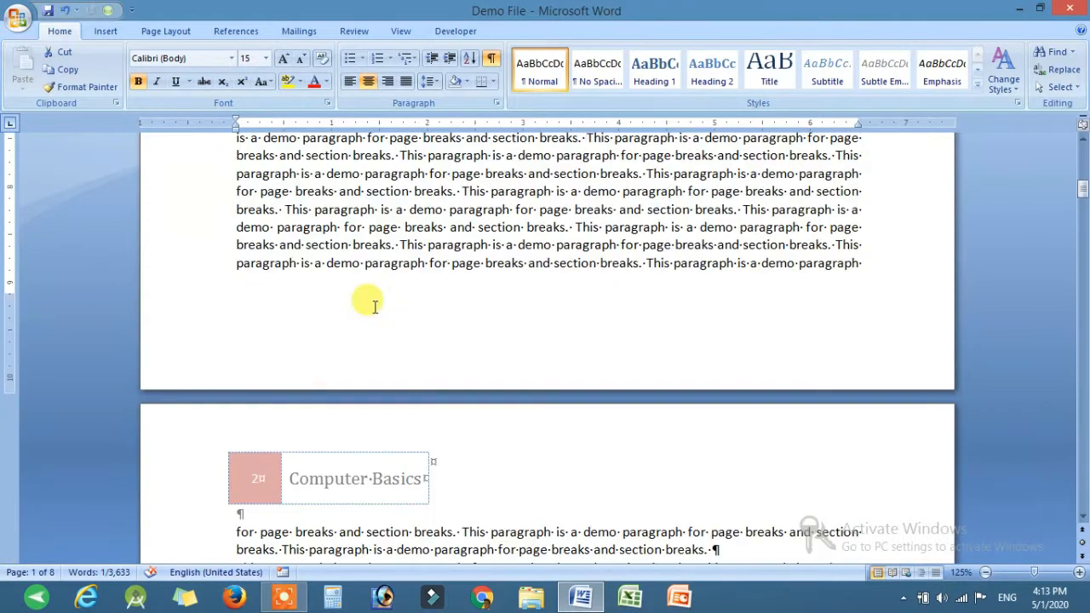
{"action": "scroll", "coordinate": [326, 404], "scroll_direction": "down", "scroll_amount": 2}
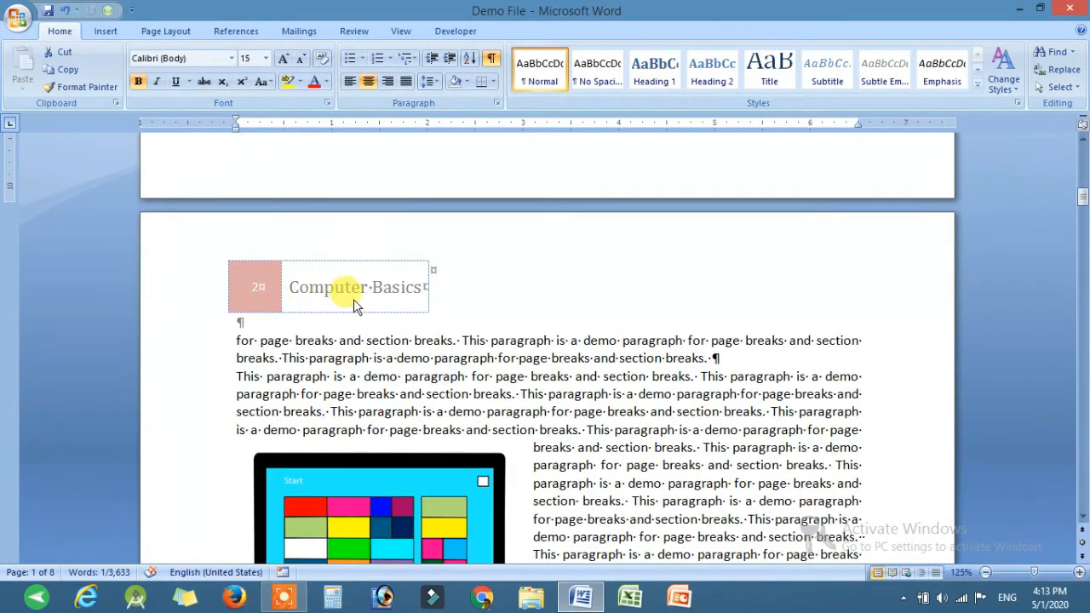
{"action": "scroll", "coordinate": [353, 298], "scroll_direction": "down", "scroll_amount": 20}
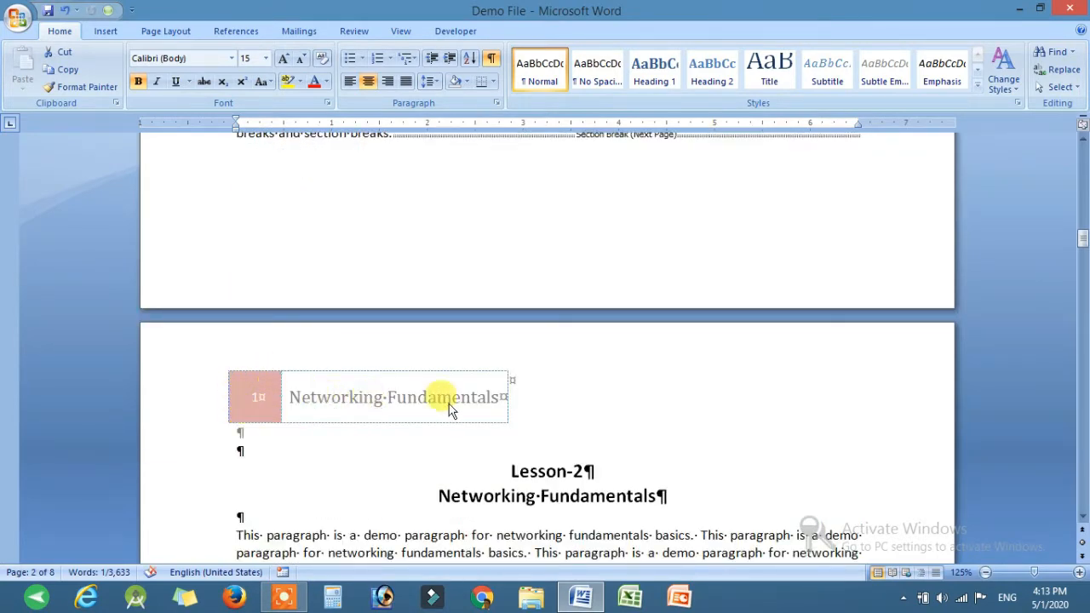
{"action": "scroll", "coordinate": [449, 404], "scroll_direction": "down", "scroll_amount": 20}
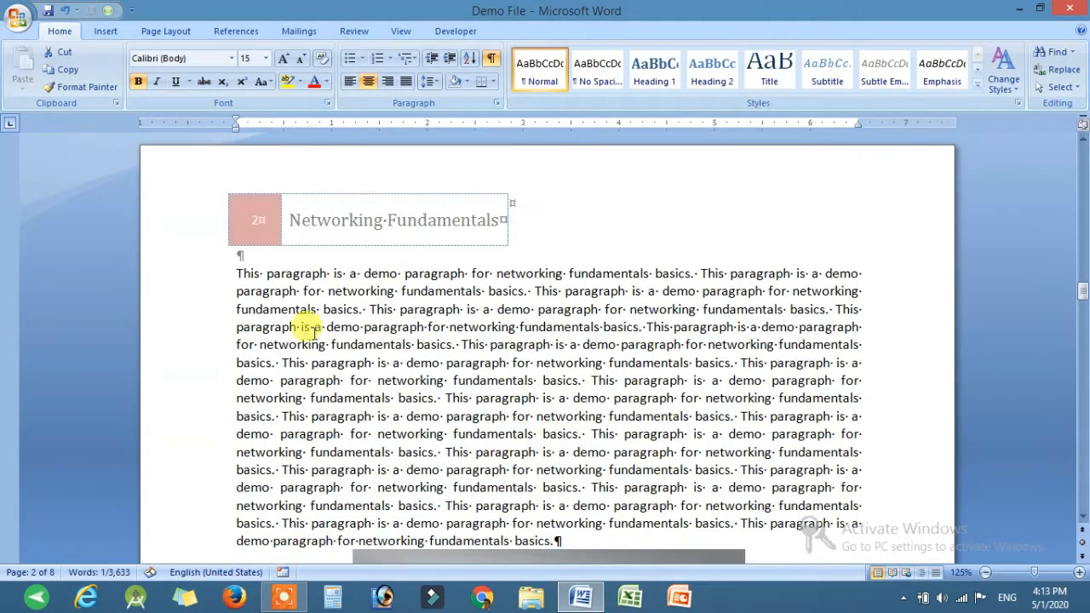
{"action": "scroll", "coordinate": [438, 235], "scroll_direction": "down", "scroll_amount": 20}
{"action": "scroll", "coordinate": [438, 245], "scroll_direction": "down", "scroll_amount": 20}
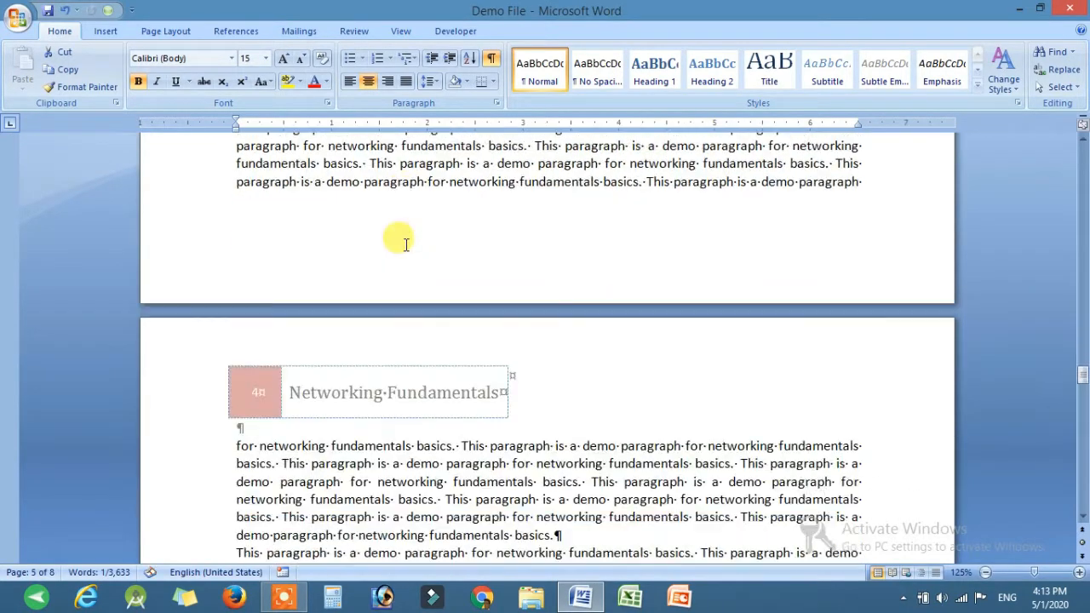
{"action": "scroll", "coordinate": [406, 244], "scroll_direction": "down", "scroll_amount": 4}
{"action": "scroll", "coordinate": [461, 242], "scroll_direction": "down", "scroll_amount": 20}
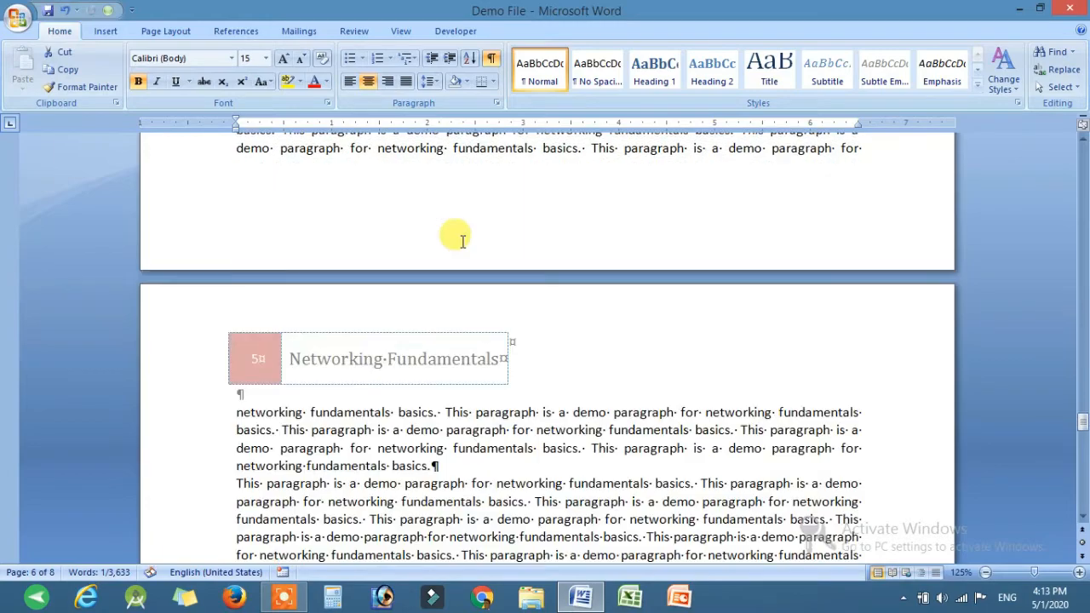
{"action": "scroll", "coordinate": [462, 244], "scroll_direction": "down", "scroll_amount": 2}
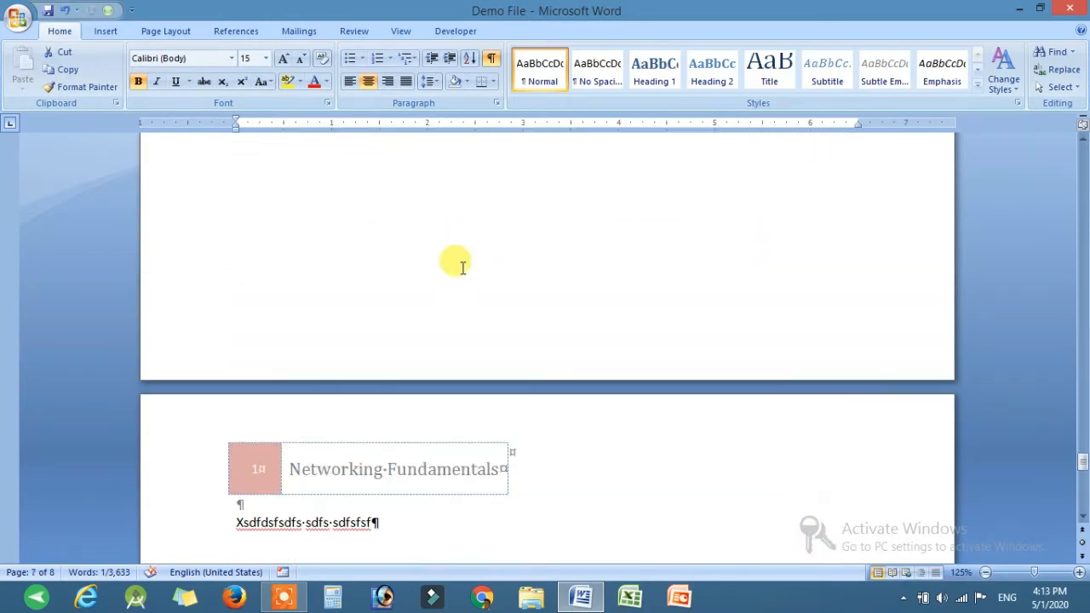
{"action": "scroll", "coordinate": [462, 267], "scroll_direction": "up", "scroll_amount": 20}
{"action": "scroll", "coordinate": [462, 267], "scroll_direction": "down", "scroll_amount": 5}
{"action": "scroll", "coordinate": [461, 267], "scroll_direction": "up", "scroll_amount": 20}
{"action": "scroll", "coordinate": [463, 267], "scroll_direction": "up", "scroll_amount": 20}
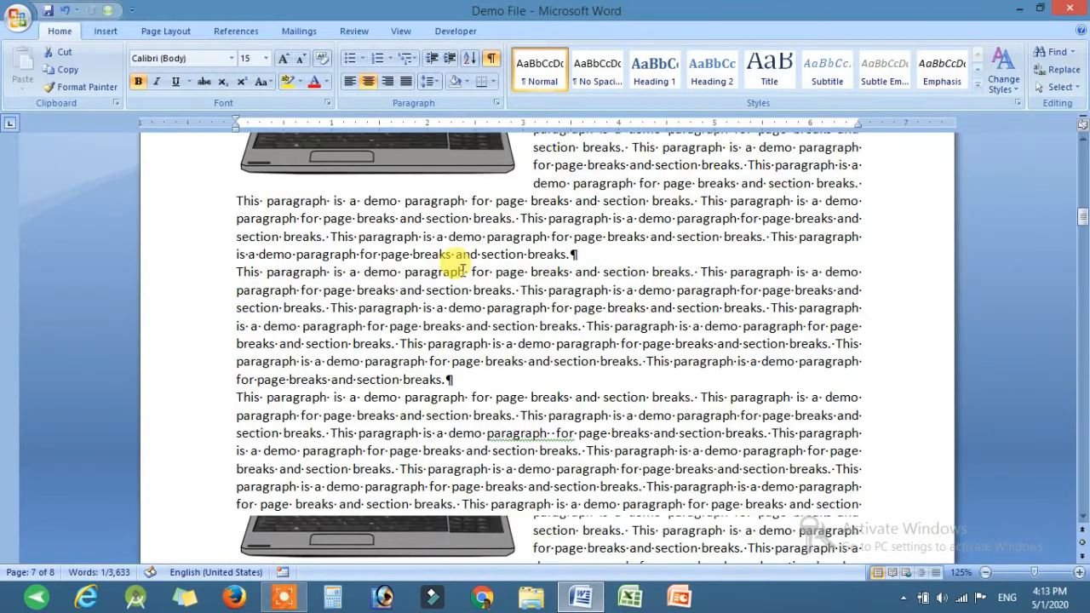
{"action": "scroll", "coordinate": [463, 271], "scroll_direction": "up", "scroll_amount": 20}
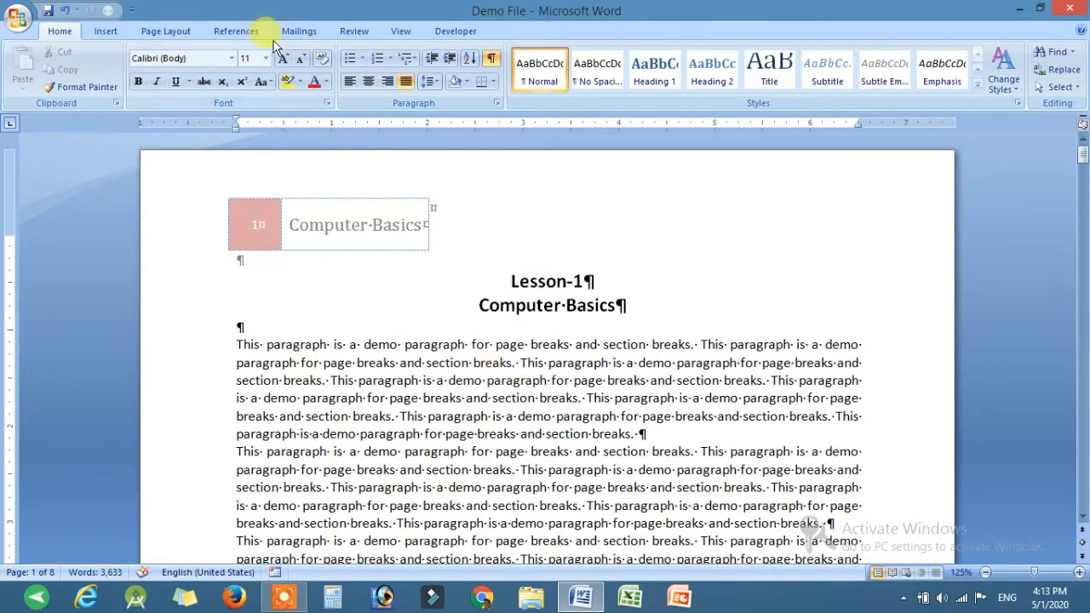
With Lesson-1's first page active, open the page border settings and choose the black ornamental frame with decorated corners as border art.
{"action": "left_click", "coordinate": [165, 32]}
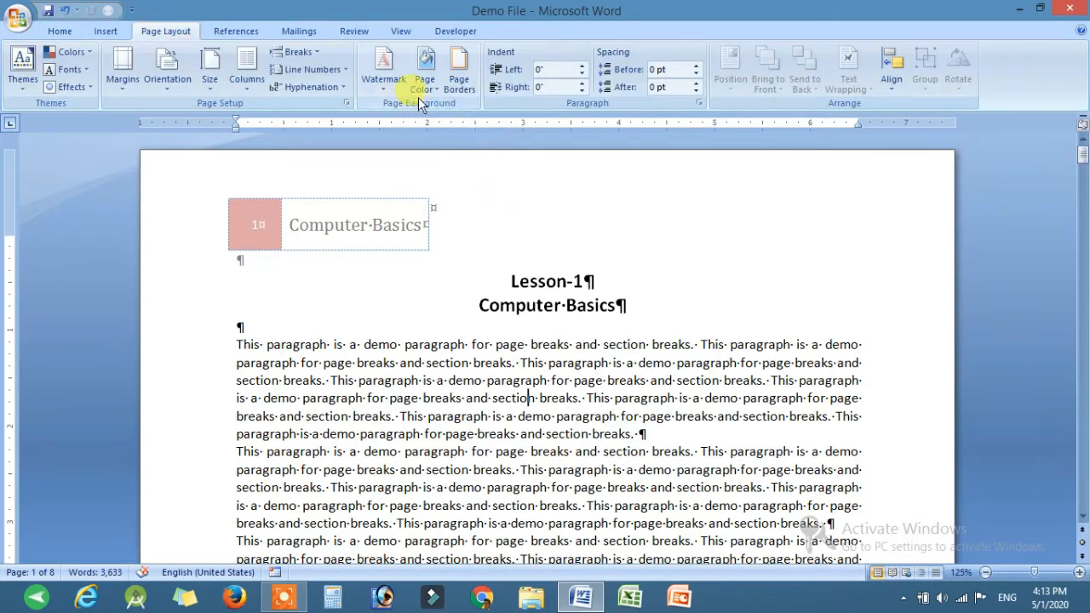
{"action": "left_click", "coordinate": [461, 81]}
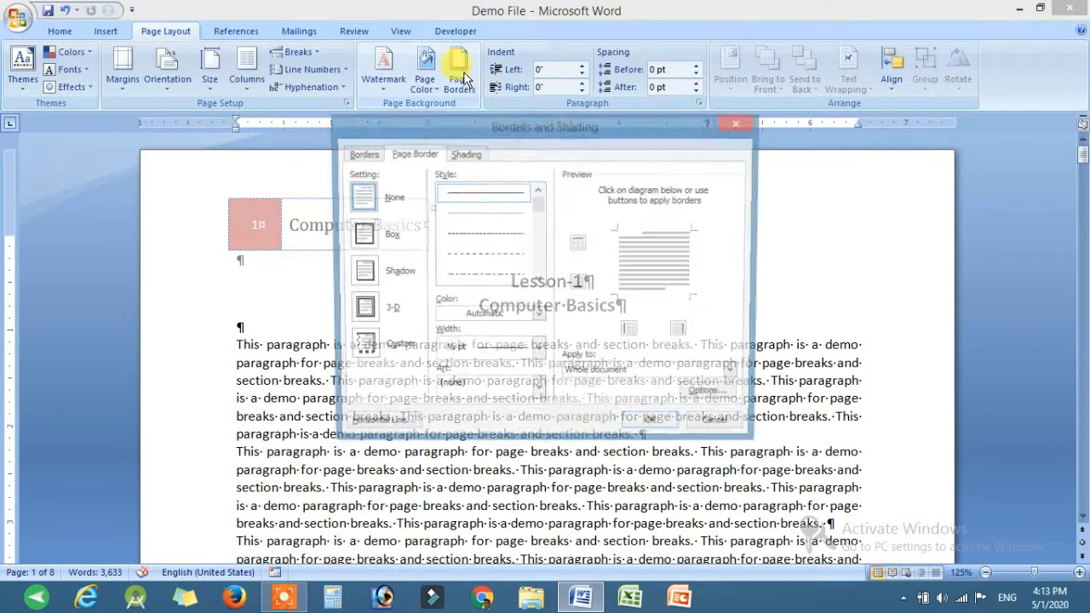
{"action": "left_click", "coordinate": [538, 391]}
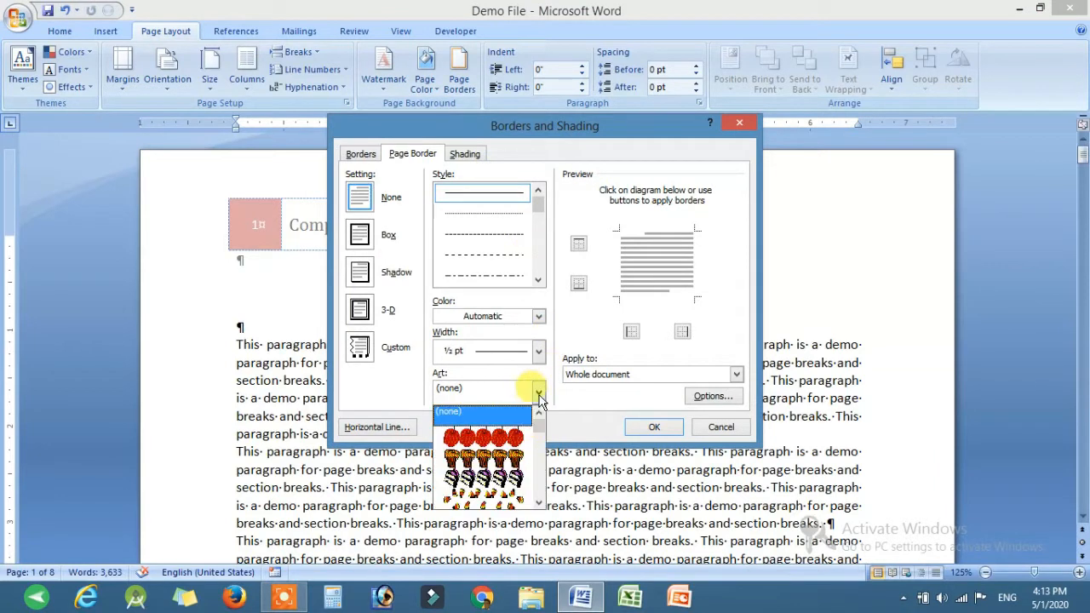
{"action": "left_click", "coordinate": [539, 502]}
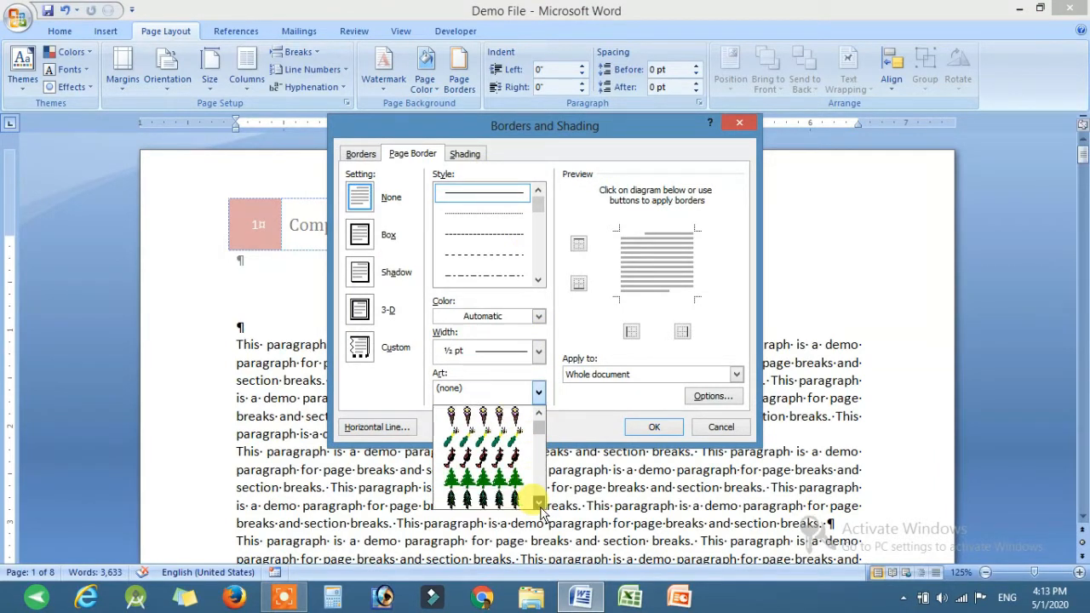
{"action": "left_click", "coordinate": [538, 502]}
{"action": "left_click", "coordinate": [539, 503]}
{"action": "left_click", "coordinate": [538, 502]}
{"action": "left_click", "coordinate": [538, 503]}
{"action": "left_click", "coordinate": [538, 503]}
{"action": "left_click", "coordinate": [538, 502]}
{"action": "left_click", "coordinate": [538, 503]}
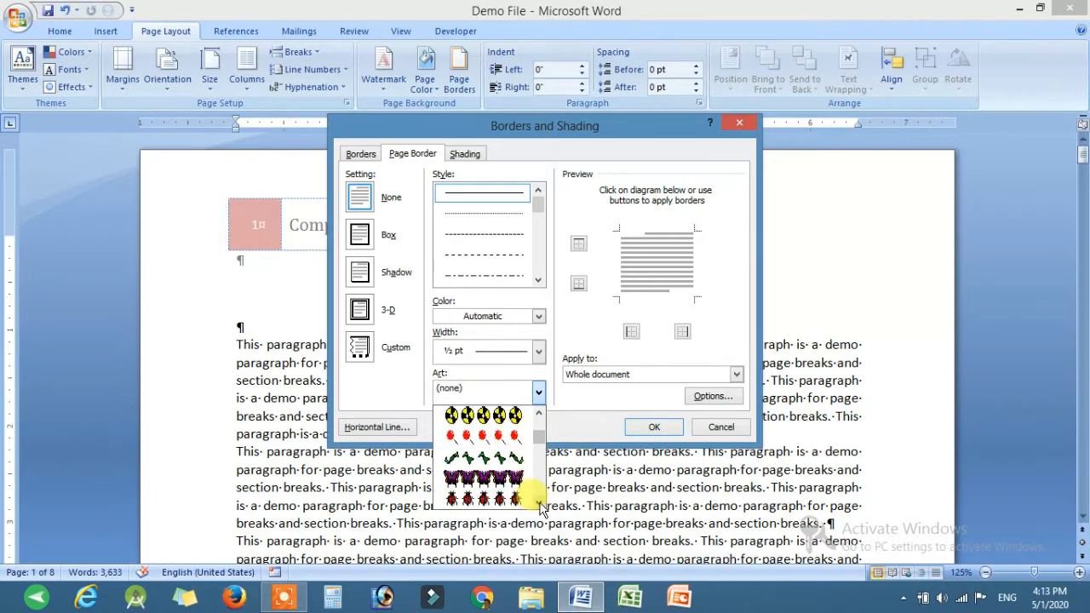
{"action": "left_click", "coordinate": [538, 502]}
{"action": "left_click", "coordinate": [539, 503]}
{"action": "left_click", "coordinate": [538, 502]}
{"action": "left_click", "coordinate": [539, 503]}
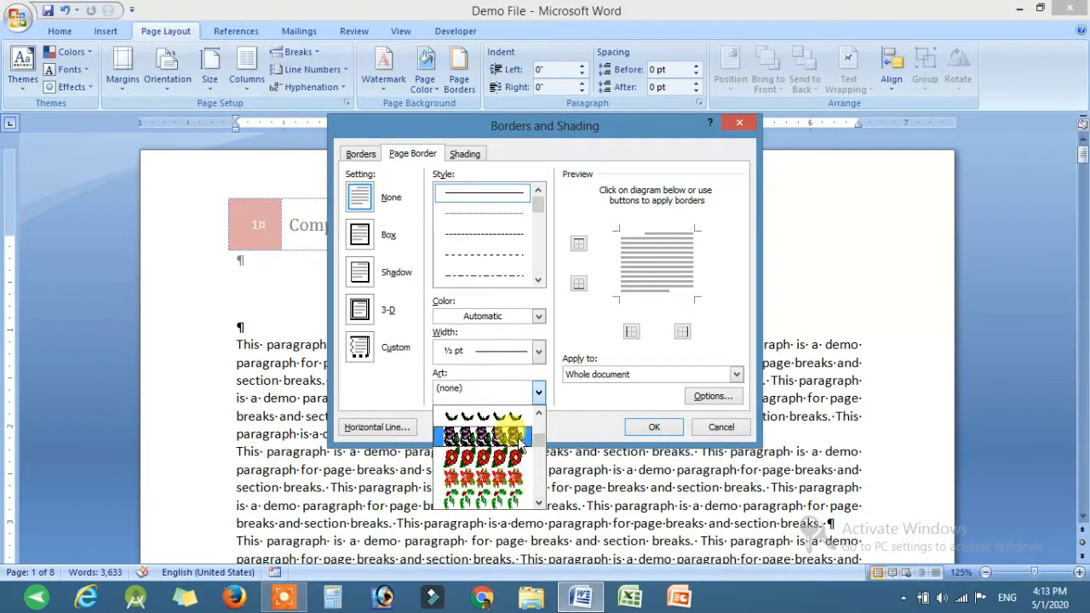
{"action": "left_click_drag", "start_coordinate": [541, 440], "coordinate": [542, 460]}
{"action": "scroll", "coordinate": [455, 463], "scroll_direction": "down", "scroll_amount": 2}
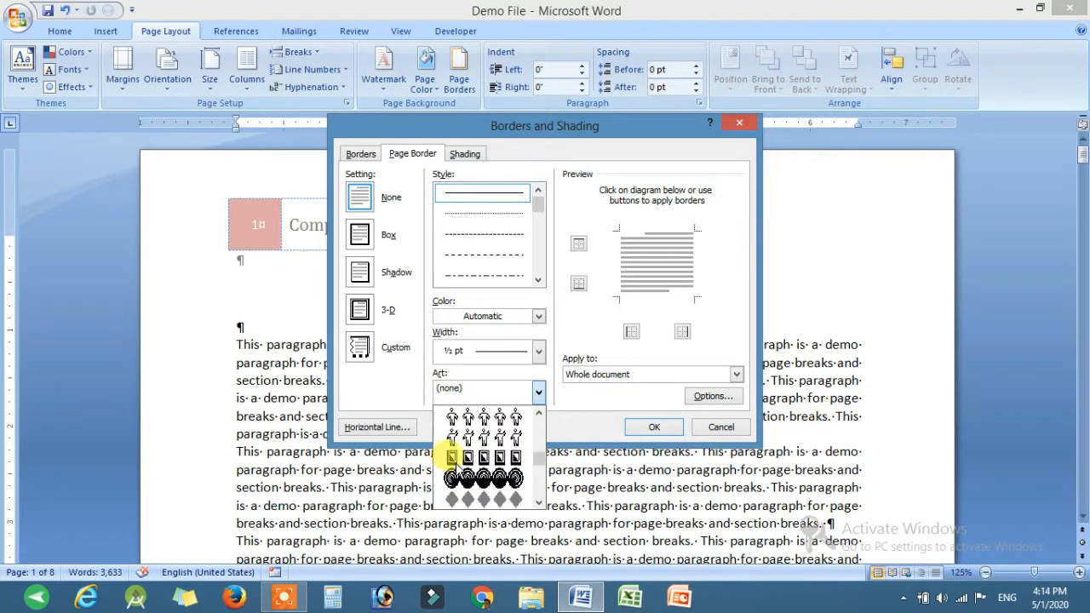
{"action": "scroll", "coordinate": [475, 470], "scroll_direction": "down", "scroll_amount": 2}
{"action": "left_click", "coordinate": [504, 501]}
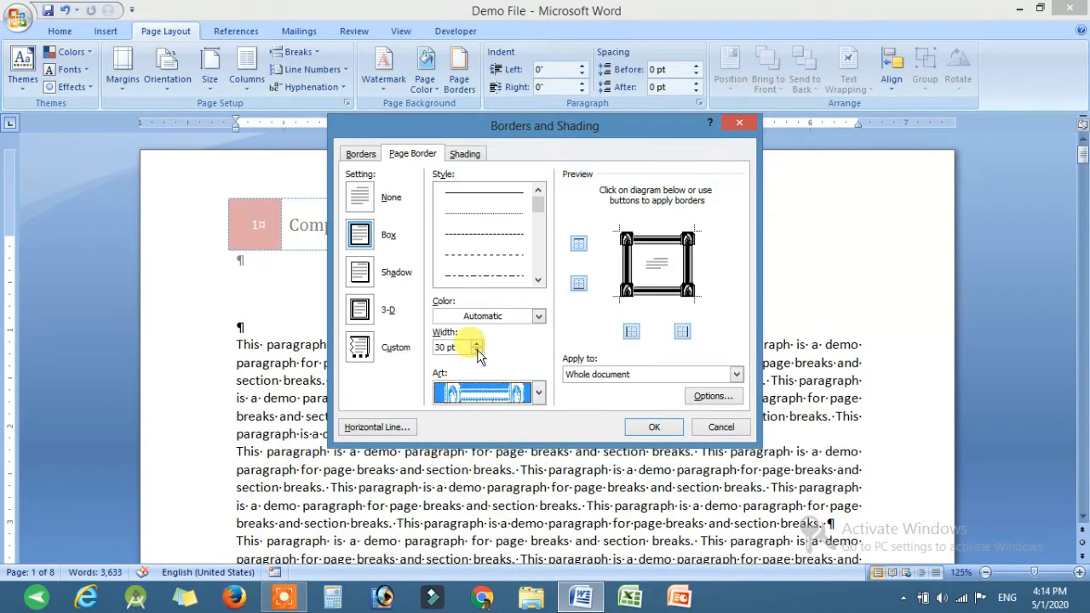
Set the ornamental page border to standard green and a width of 15 pt, and apply it to the whole document.
{"action": "left_click", "coordinate": [512, 322]}
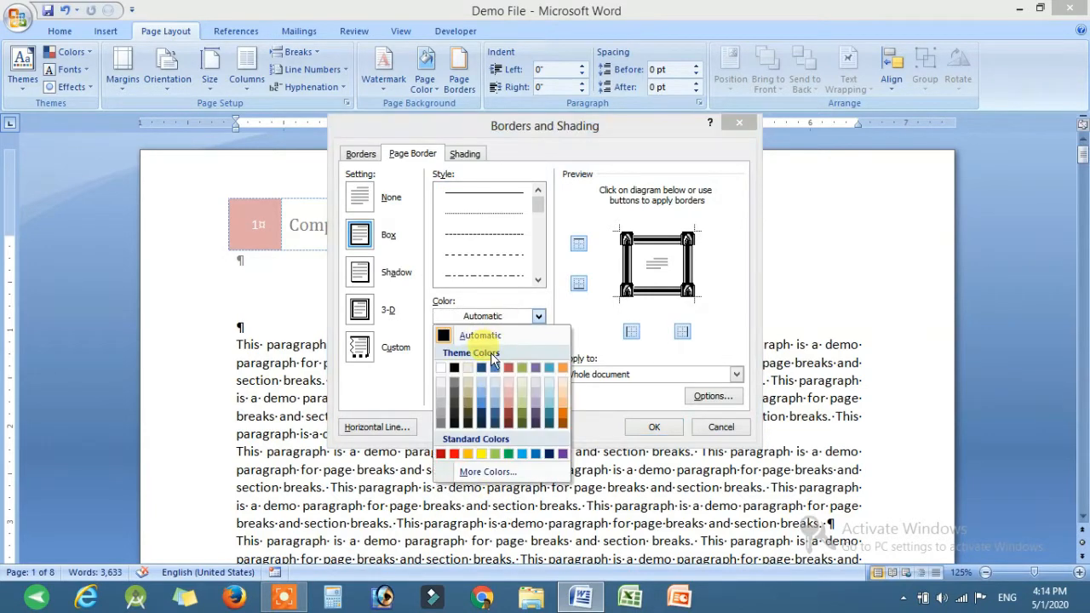
{"action": "left_click", "coordinate": [508, 454]}
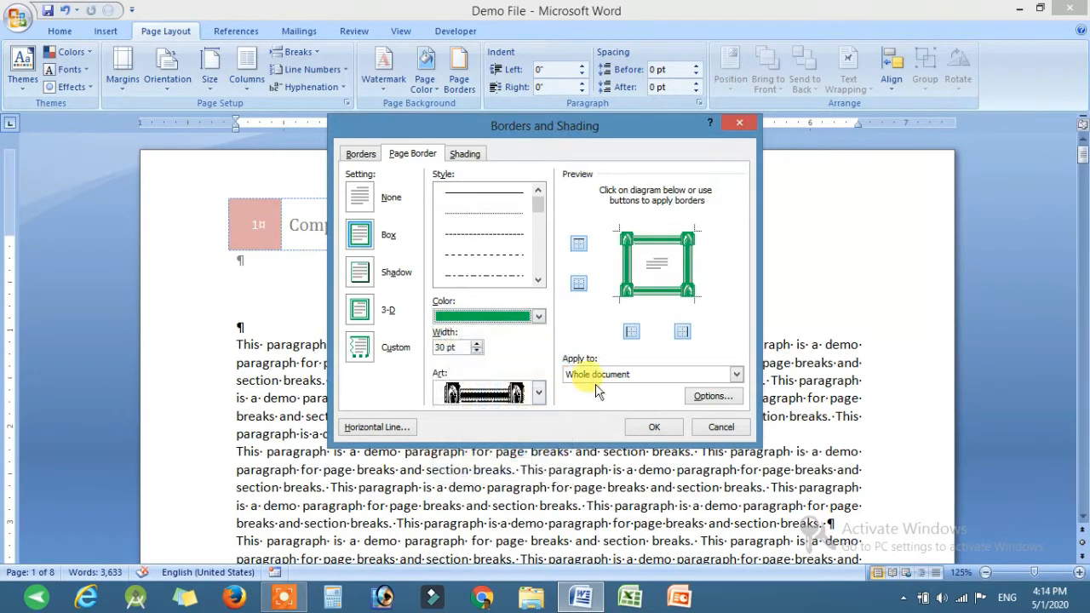
{"action": "left_click", "coordinate": [476, 351]}
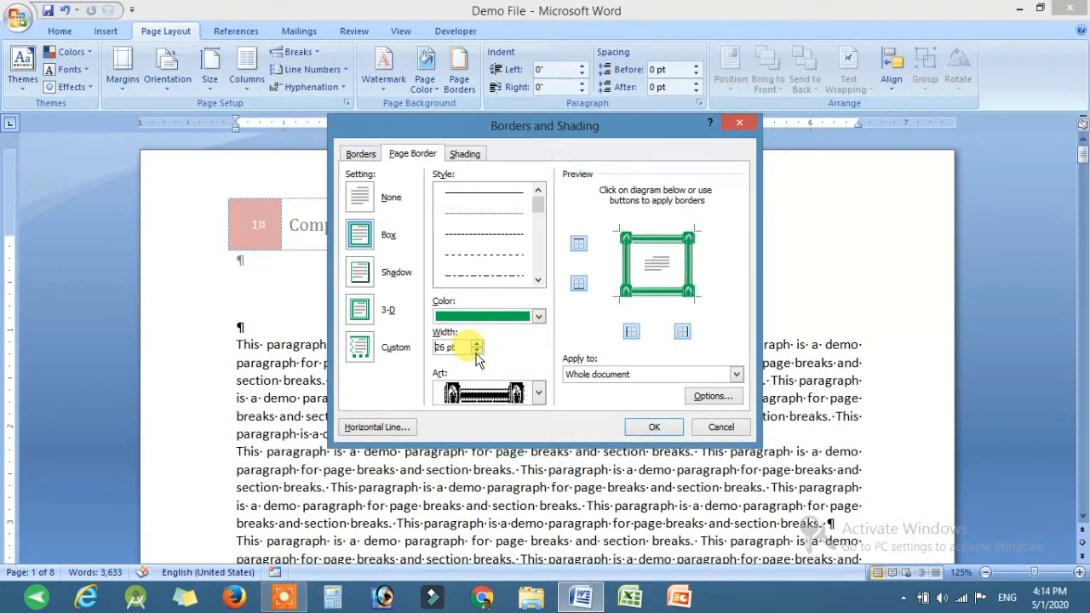
{"action": "left_click", "coordinate": [476, 351]}
{"action": "left_click", "coordinate": [476, 352]}
{"action": "left_click", "coordinate": [476, 352]}
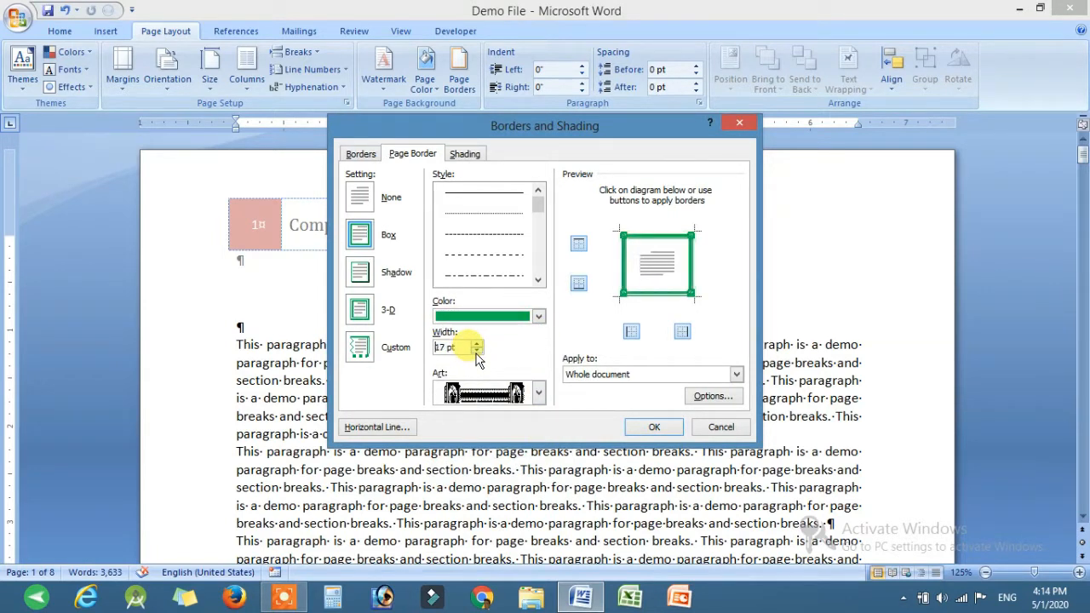
{"action": "left_click", "coordinate": [654, 427]}
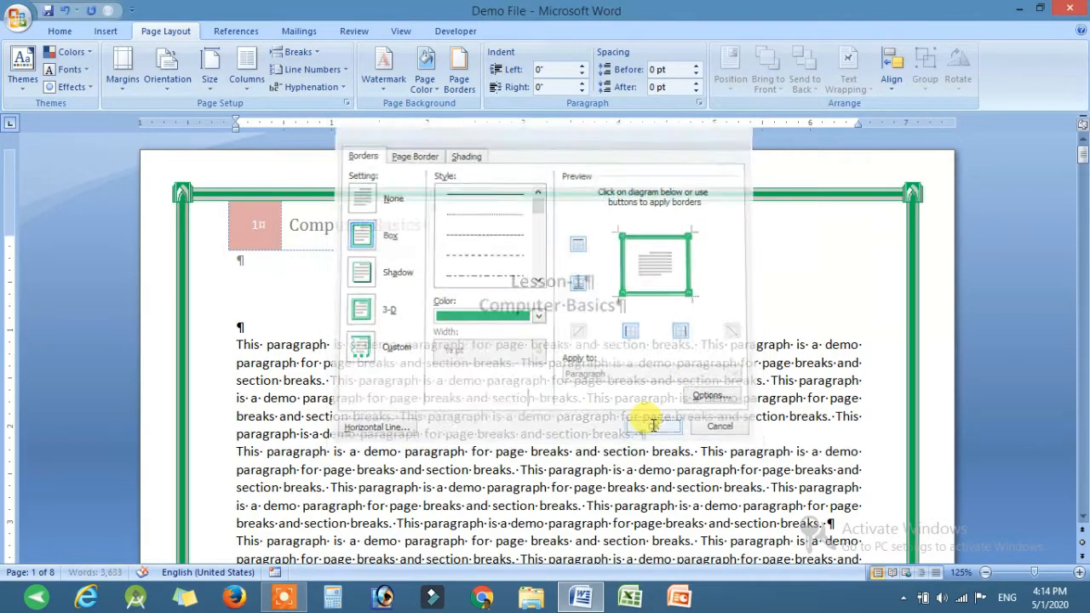
Review the green border through to Lesson-2's first page, and remove the page border from the whole document.
{"action": "scroll", "coordinate": [632, 414], "scroll_direction": "down", "scroll_amount": 10}
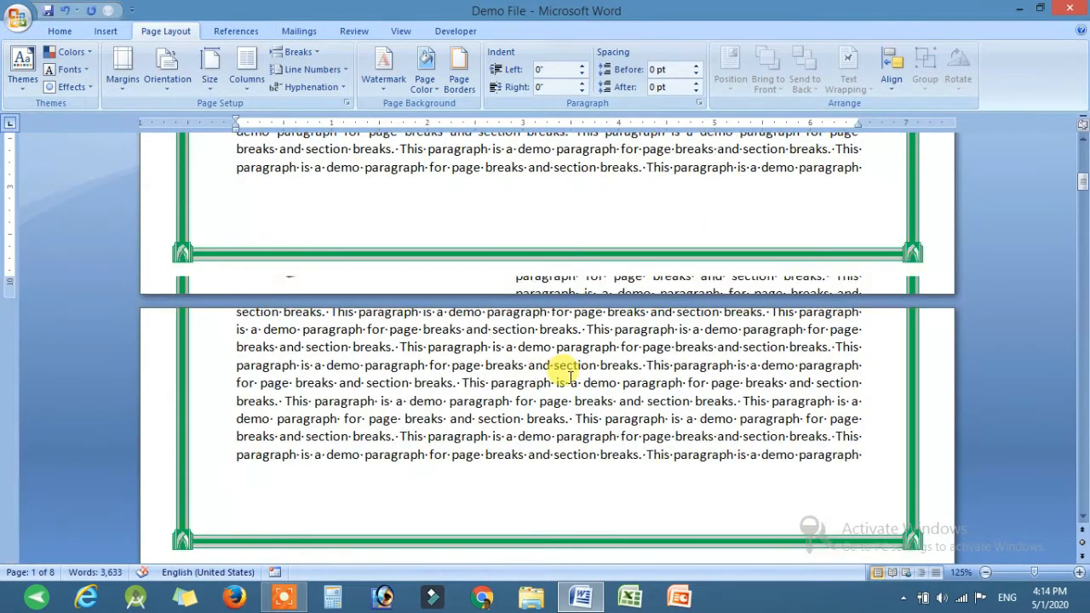
{"action": "scroll", "coordinate": [568, 375], "scroll_direction": "down", "scroll_amount": 10}
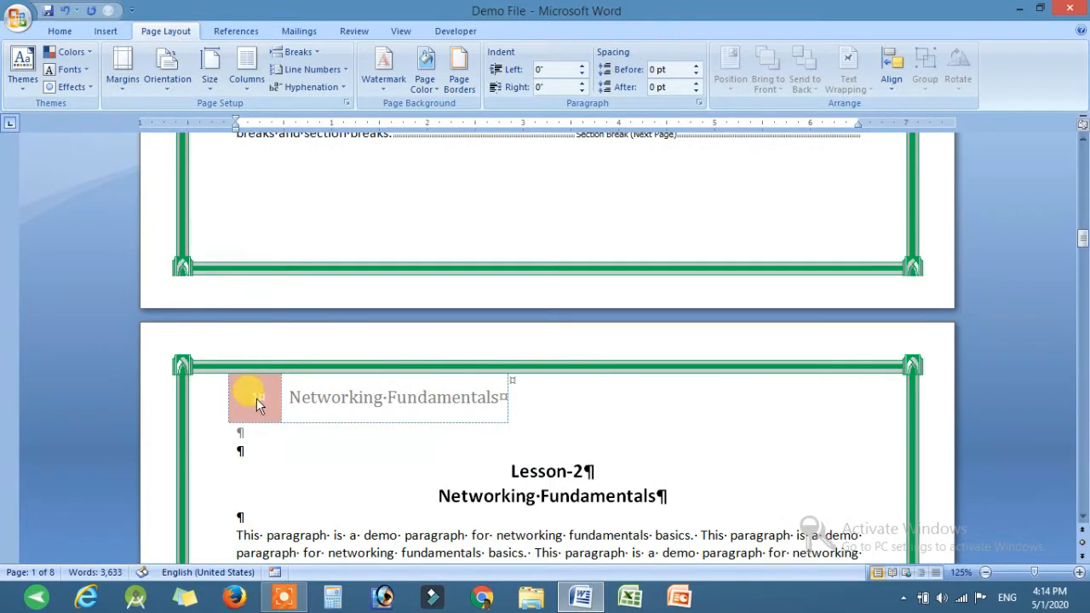
{"action": "scroll", "coordinate": [467, 433], "scroll_direction": "down", "scroll_amount": 2}
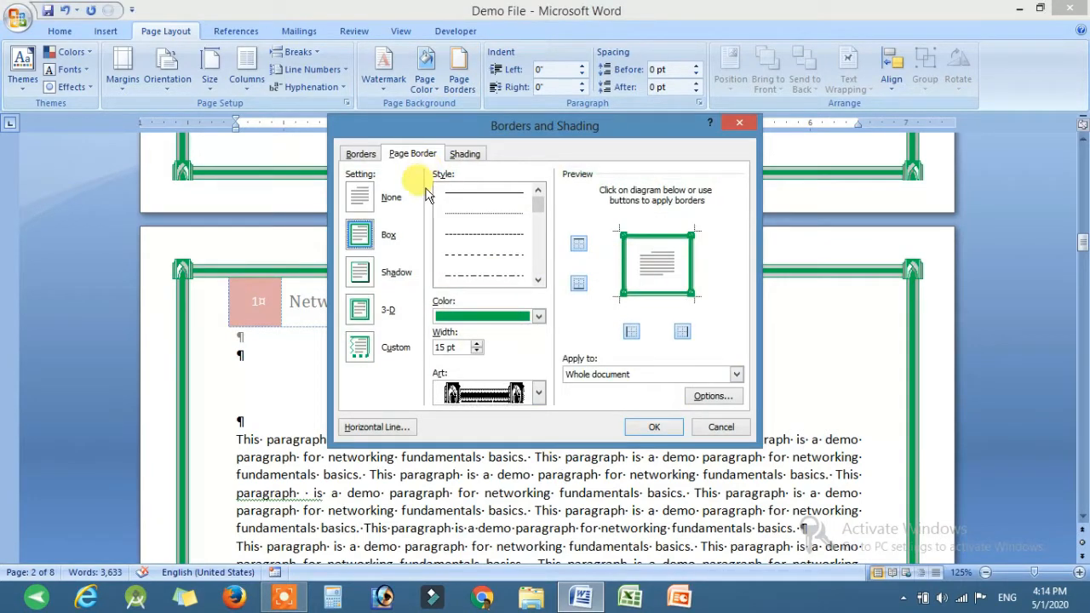
{"action": "left_click", "coordinate": [362, 198]}
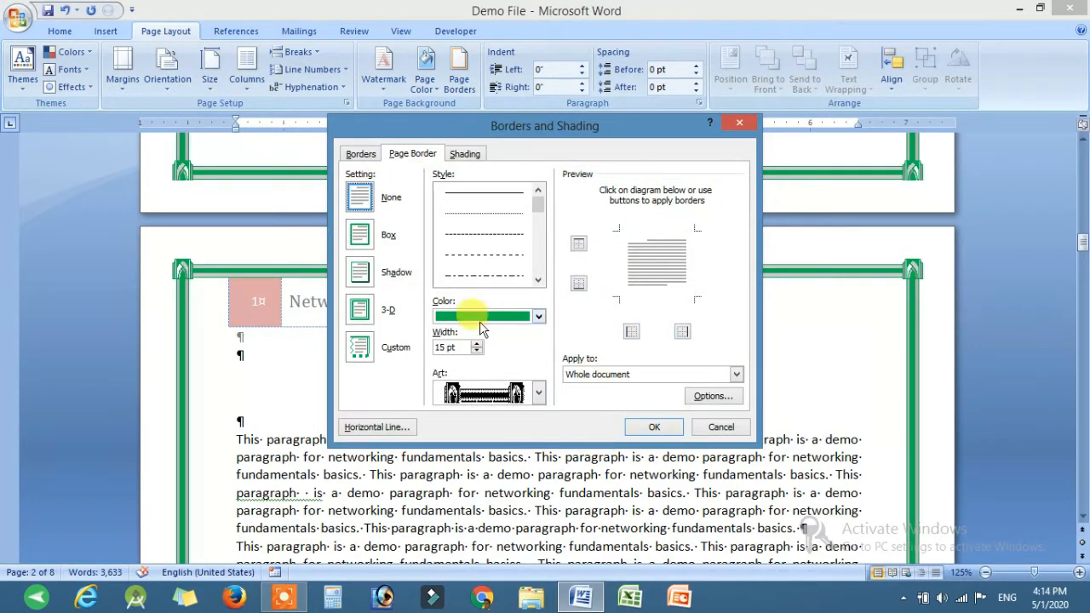
{"action": "left_click", "coordinate": [656, 427]}
At Lesson-1's first page, open the page border settings and choose the black Greek key border art with a width of 14 pt.
{"action": "scroll", "coordinate": [377, 219], "scroll_direction": "up", "scroll_amount": 10}
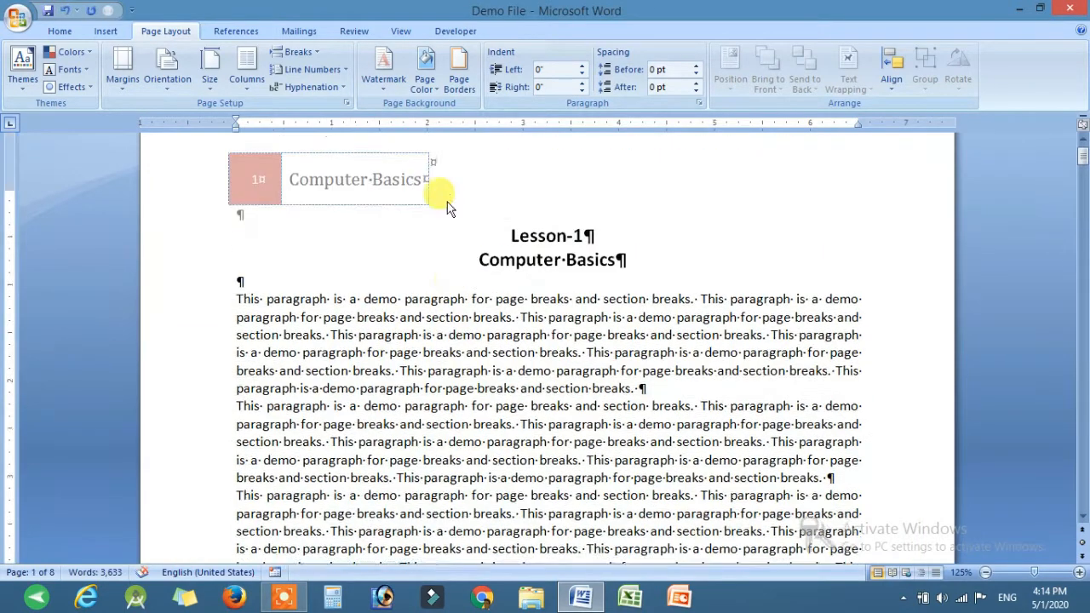
{"action": "left_click", "coordinate": [460, 81]}
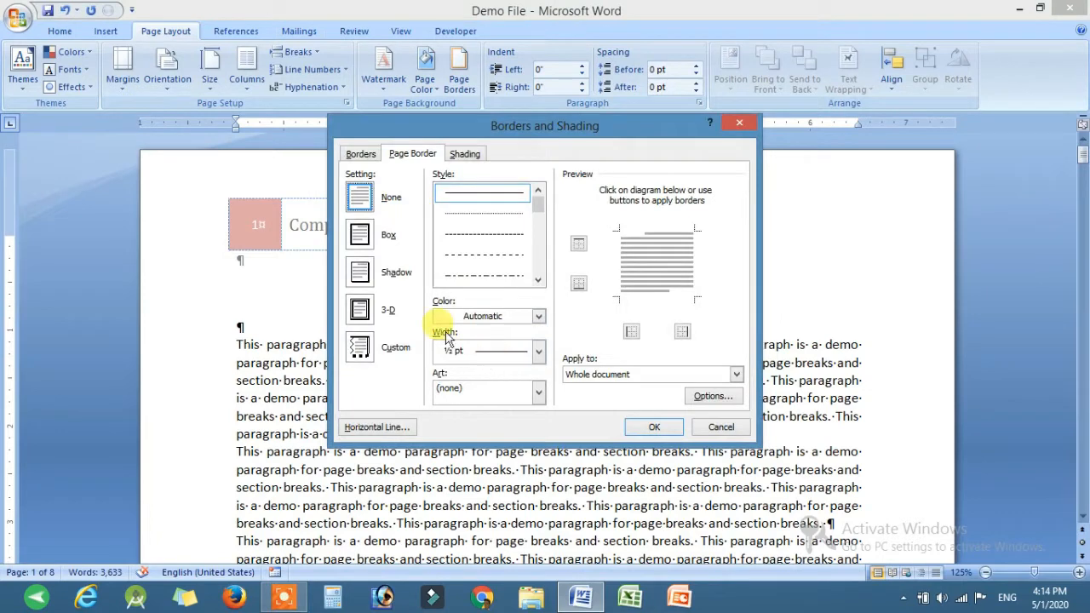
{"action": "left_click", "coordinate": [537, 392]}
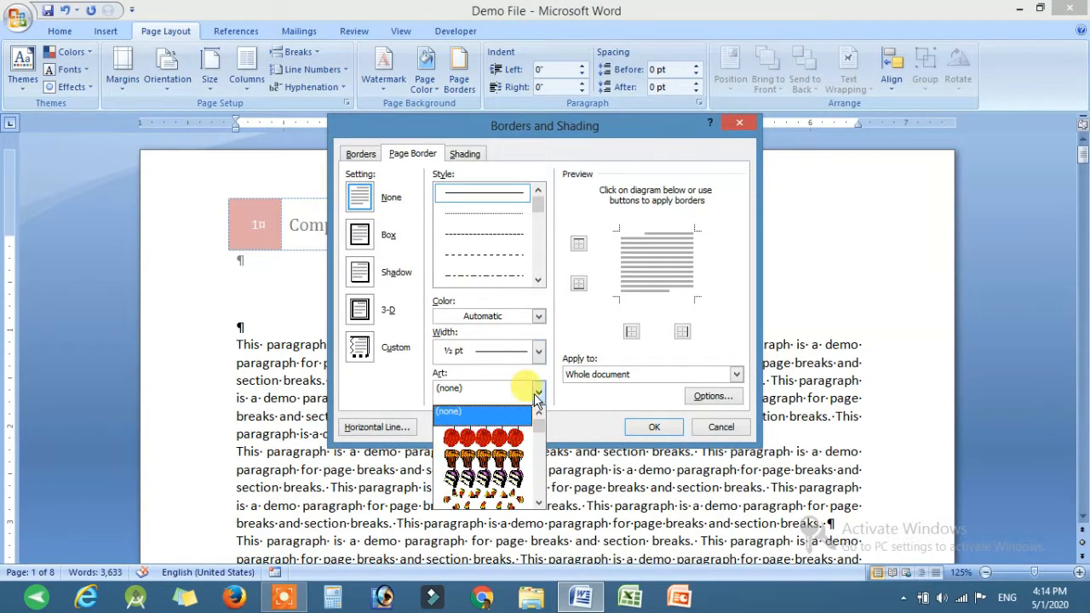
{"action": "left_click_drag", "start_coordinate": [537, 436], "coordinate": [537, 462]}
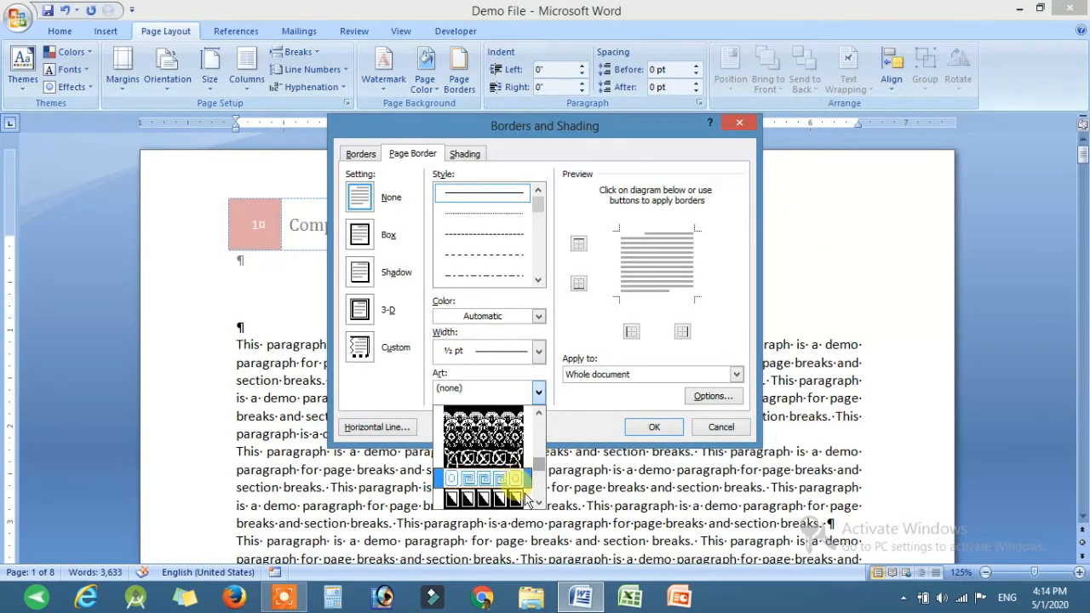
{"action": "left_click", "coordinate": [489, 451]}
{"action": "left_click_drag", "start_coordinate": [477, 350], "coordinate": [477, 351]}
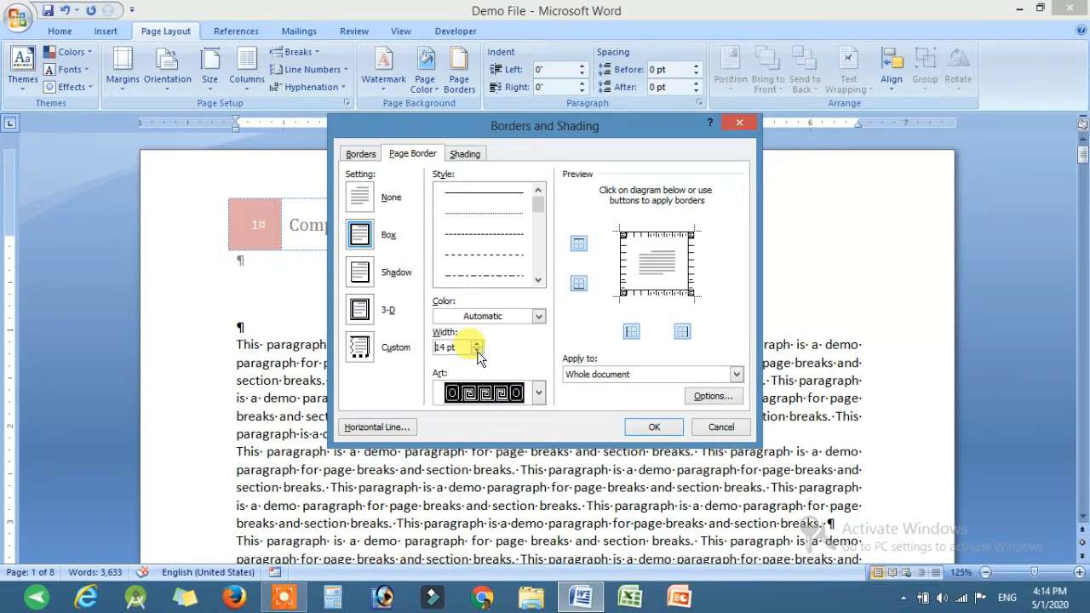
Colour the Greek key border orange and apply it to this section only.
{"action": "left_click", "coordinate": [502, 322]}
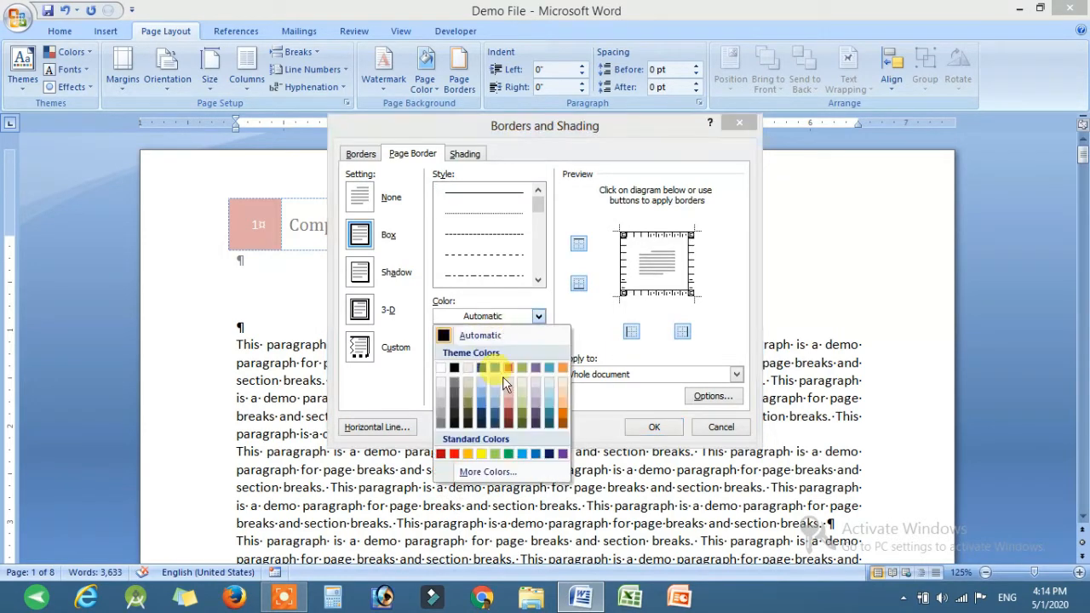
{"action": "left_click", "coordinate": [563, 418]}
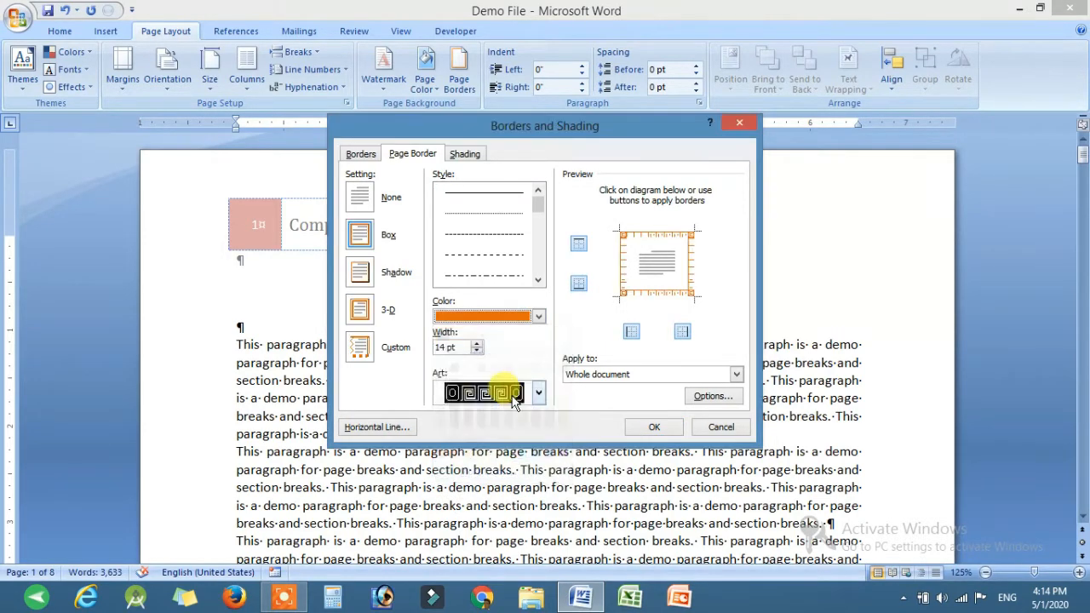
{"action": "left_click", "coordinate": [631, 374]}
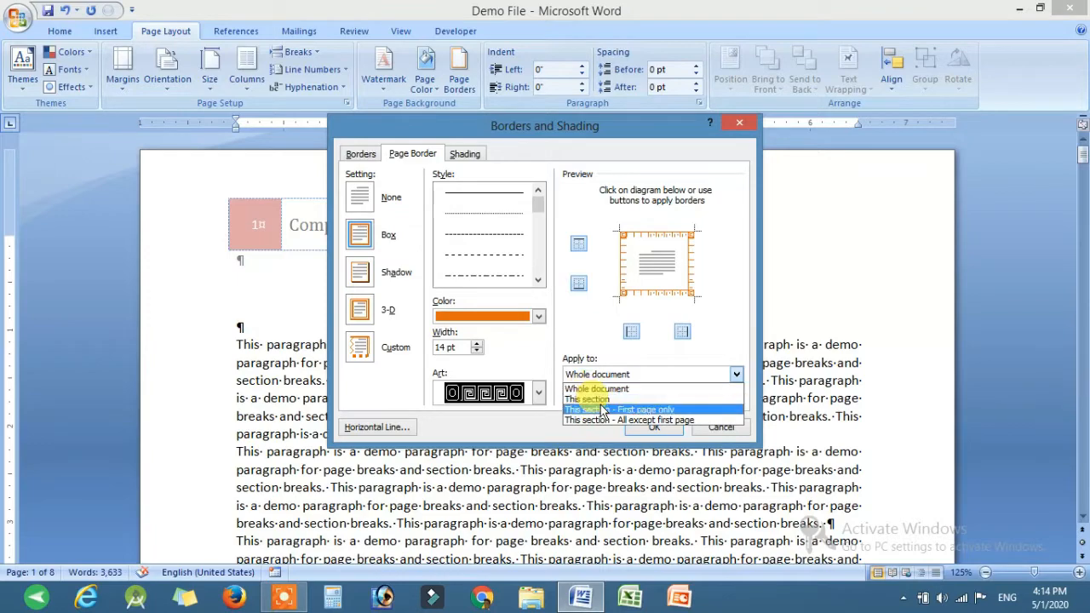
{"action": "left_click", "coordinate": [593, 400]}
{"action": "left_click", "coordinate": [654, 427]}
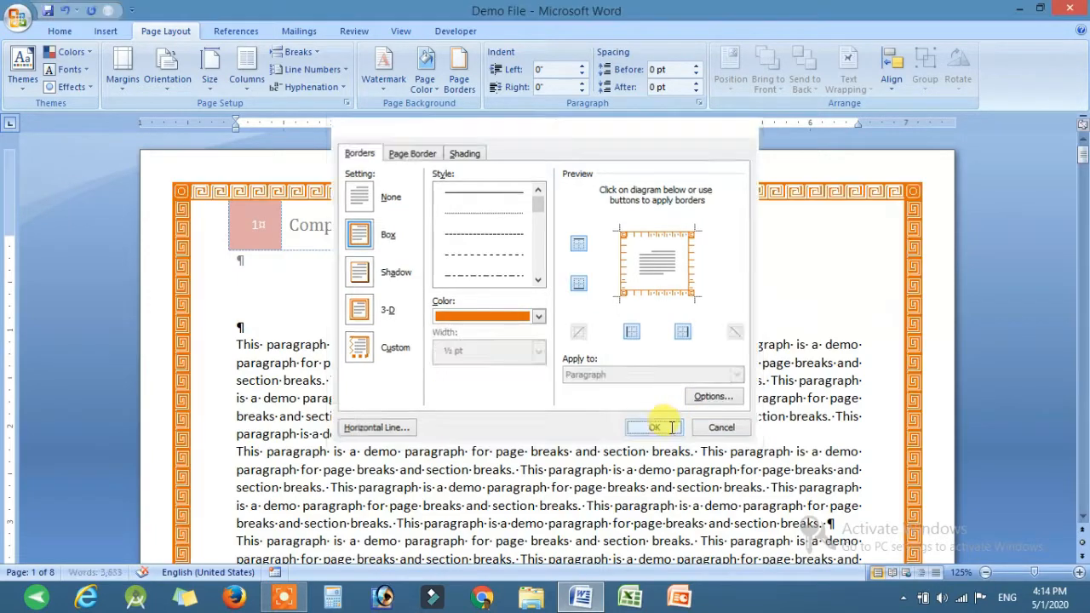
With the cursor on Lesson-2's first page, open the page border settings and choose the purple butterfly border art.
{"action": "scroll", "coordinate": [374, 255], "scroll_direction": "down", "scroll_amount": 20}
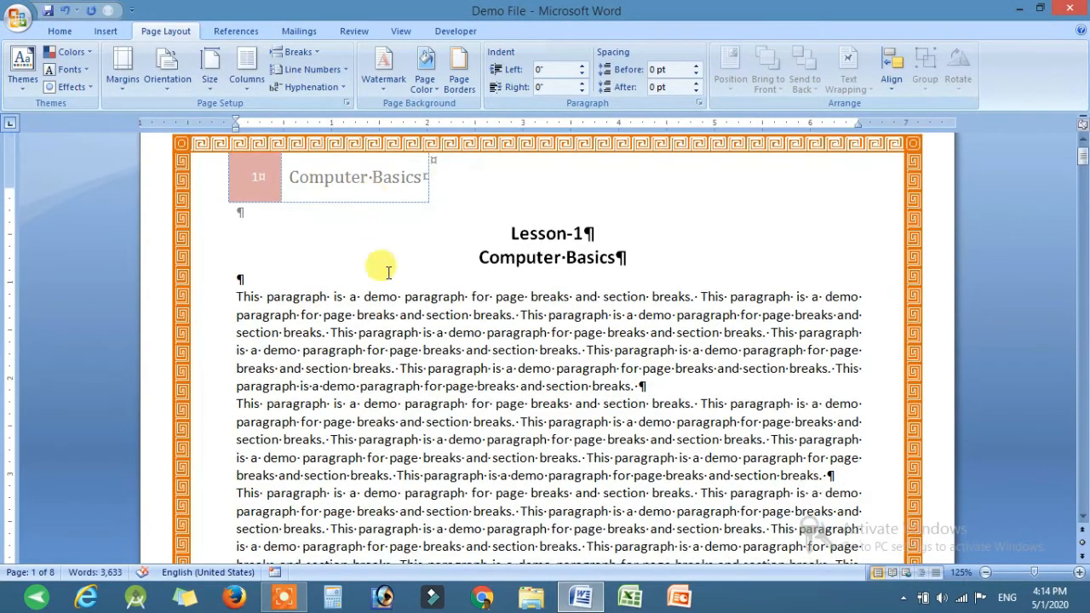
{"action": "scroll", "coordinate": [396, 303], "scroll_direction": "down", "scroll_amount": 20}
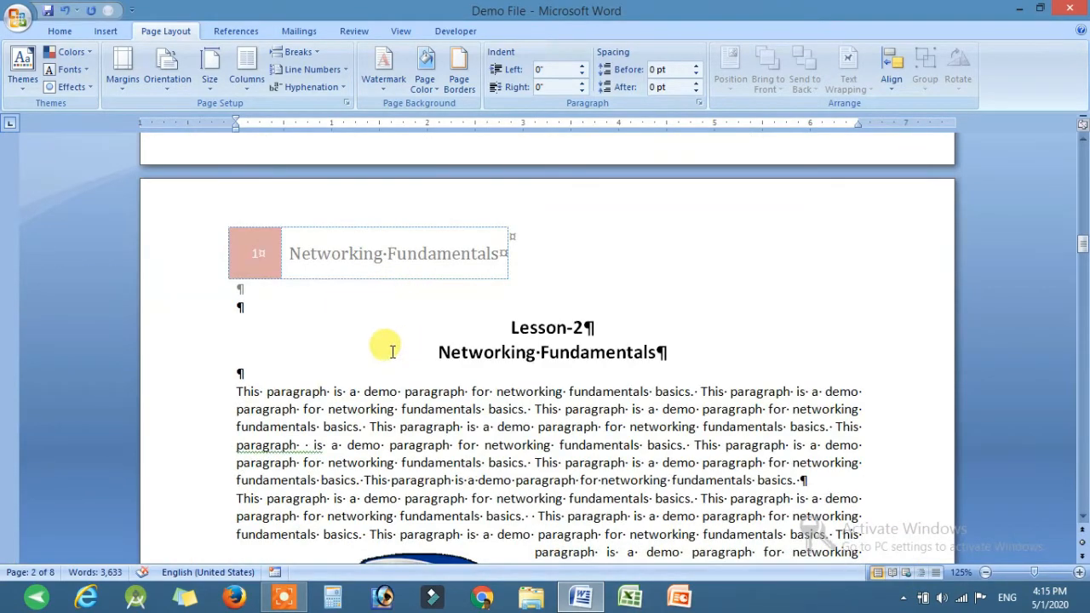
{"action": "left_click", "coordinate": [442, 439]}
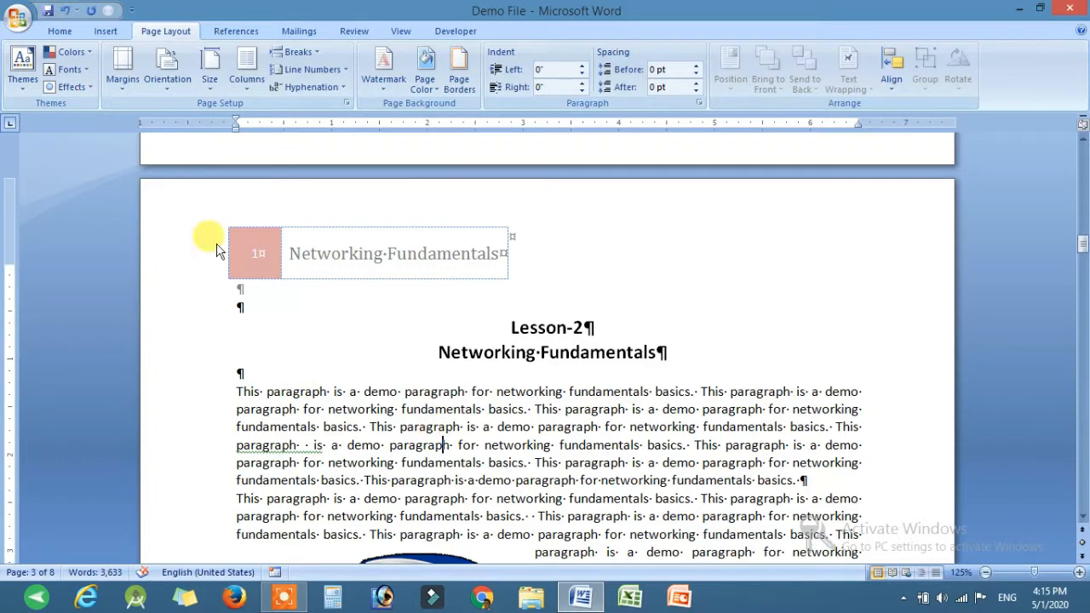
{"action": "left_click", "coordinate": [459, 75]}
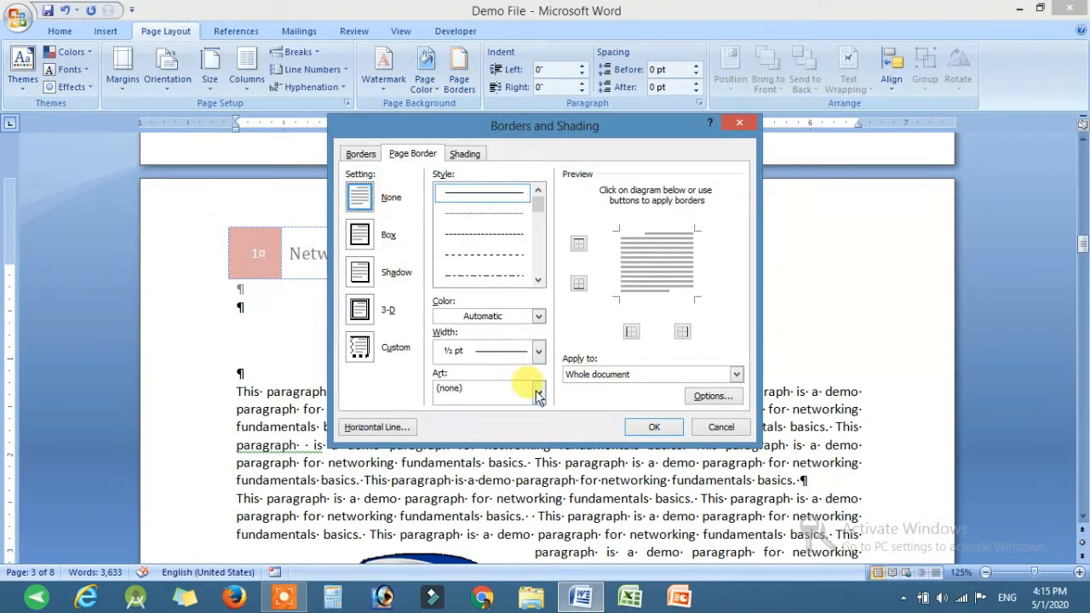
{"action": "left_click", "coordinate": [536, 392]}
{"action": "scroll", "coordinate": [490, 468], "scroll_direction": "down", "scroll_amount": 3}
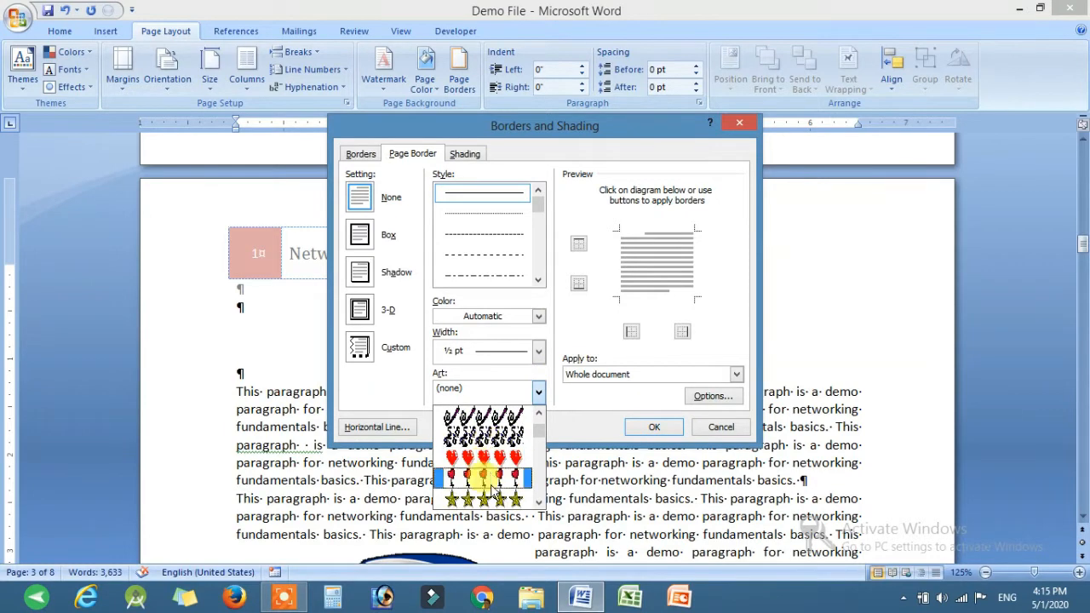
{"action": "left_click", "coordinate": [483, 498]}
{"action": "left_click", "coordinate": [538, 393]}
{"action": "scroll", "coordinate": [489, 464], "scroll_direction": "down", "scroll_amount": 5}
{"action": "scroll", "coordinate": [494, 464], "scroll_direction": "down", "scroll_amount": 4}
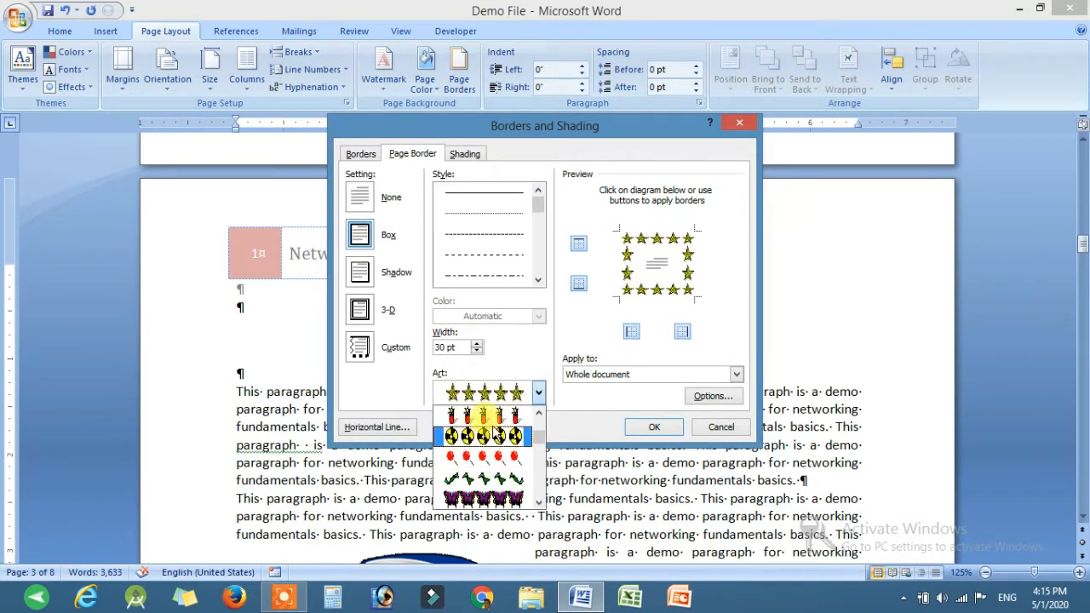
{"action": "left_click", "coordinate": [489, 499]}
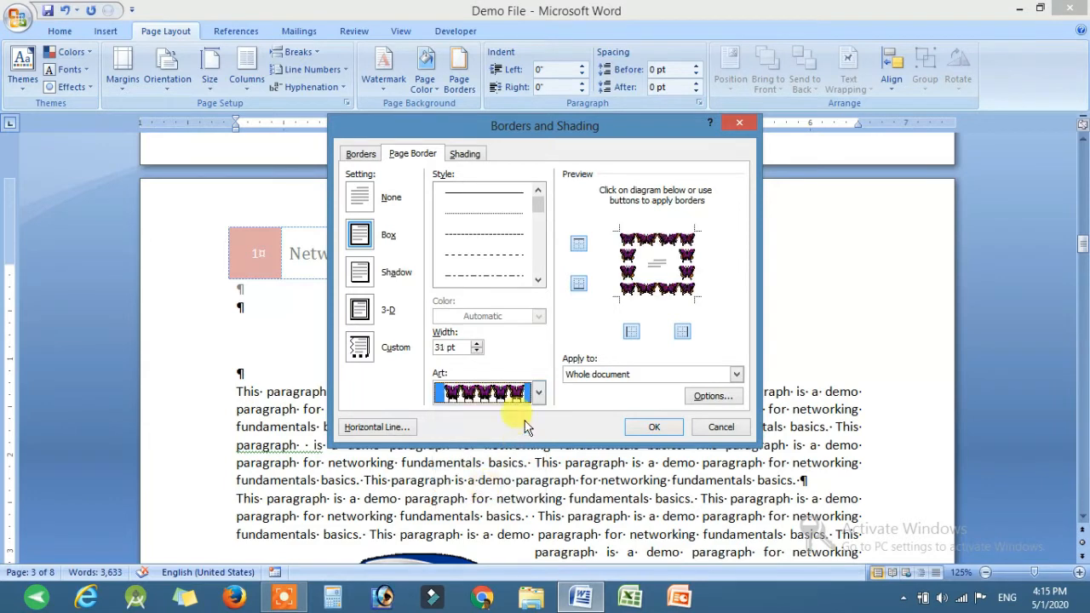
Set the butterfly border's width to 24 pt and apply it to this section only.
{"action": "left_click", "coordinate": [478, 350]}
{"action": "left_click", "coordinate": [479, 350]}
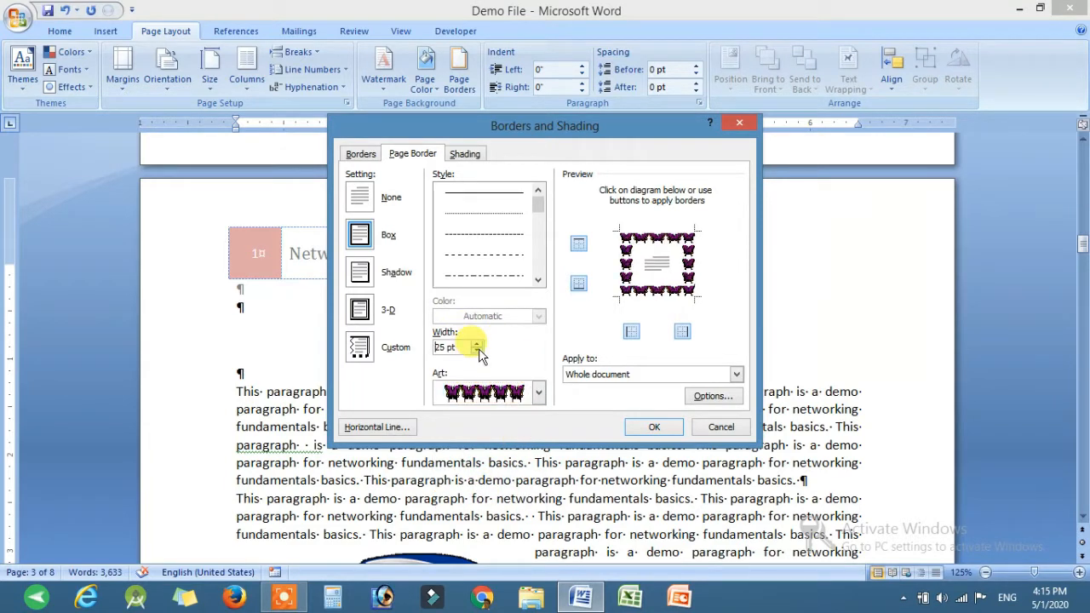
{"action": "left_click", "coordinate": [596, 374]}
{"action": "left_click", "coordinate": [589, 399]}
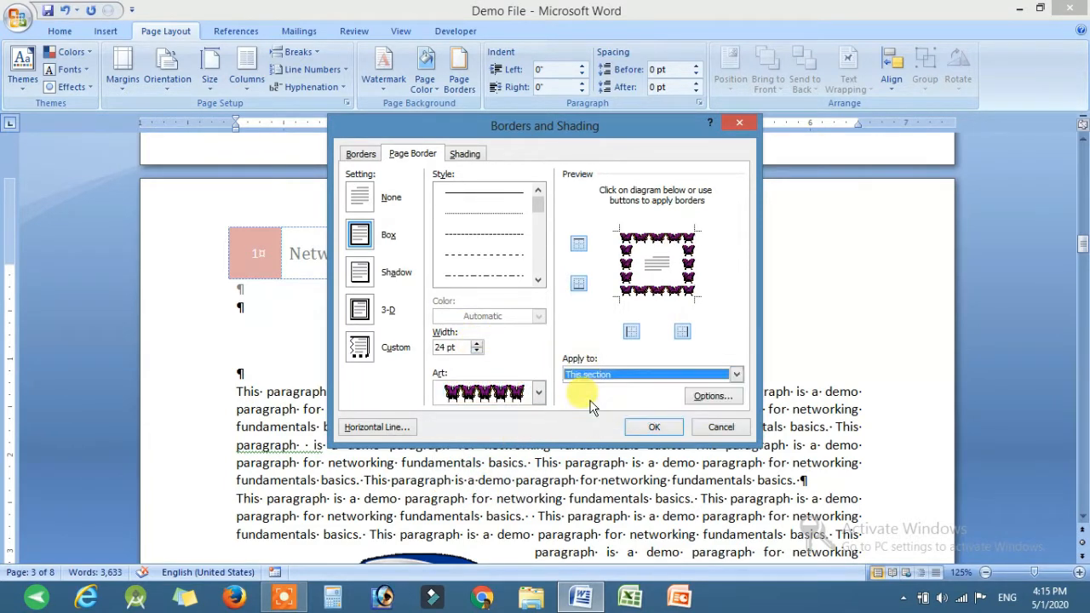
{"action": "left_click", "coordinate": [656, 427]}
Examine the page borders, header titles and page numbers across the Lesson-2 section, and return to the document's start.
{"action": "scroll", "coordinate": [438, 370], "scroll_direction": "up", "scroll_amount": 5}
{"action": "scroll", "coordinate": [442, 374], "scroll_direction": "down", "scroll_amount": 3}
{"action": "scroll", "coordinate": [442, 373], "scroll_direction": "up", "scroll_amount": 3}
{"action": "scroll", "coordinate": [445, 395], "scroll_direction": "down", "scroll_amount": 10}
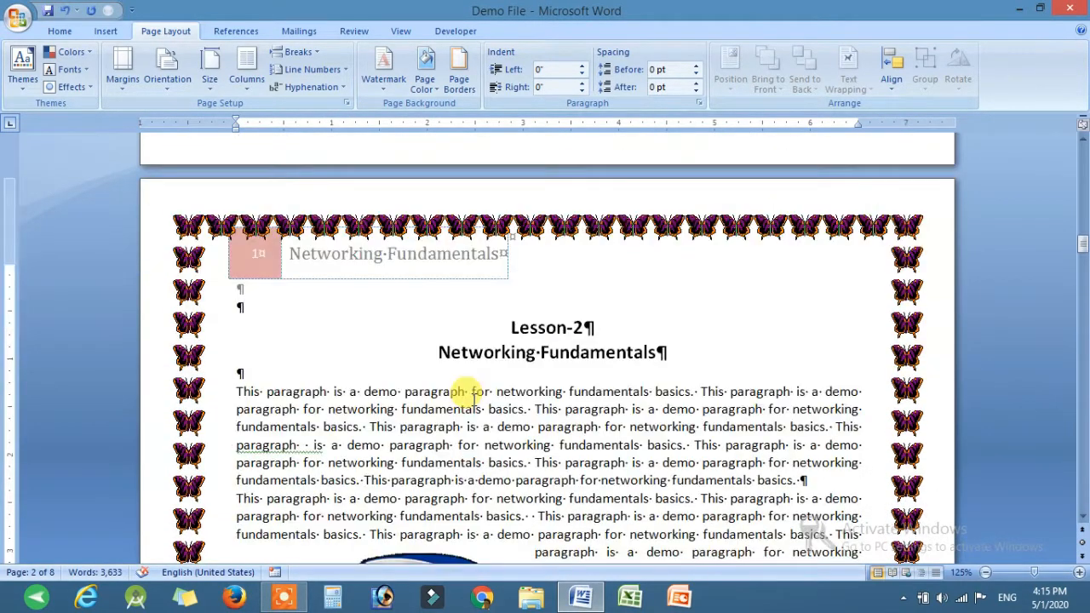
{"action": "scroll", "coordinate": [480, 397], "scroll_direction": "up", "scroll_amount": 5}
{"action": "scroll", "coordinate": [486, 392], "scroll_direction": "down", "scroll_amount": 10}
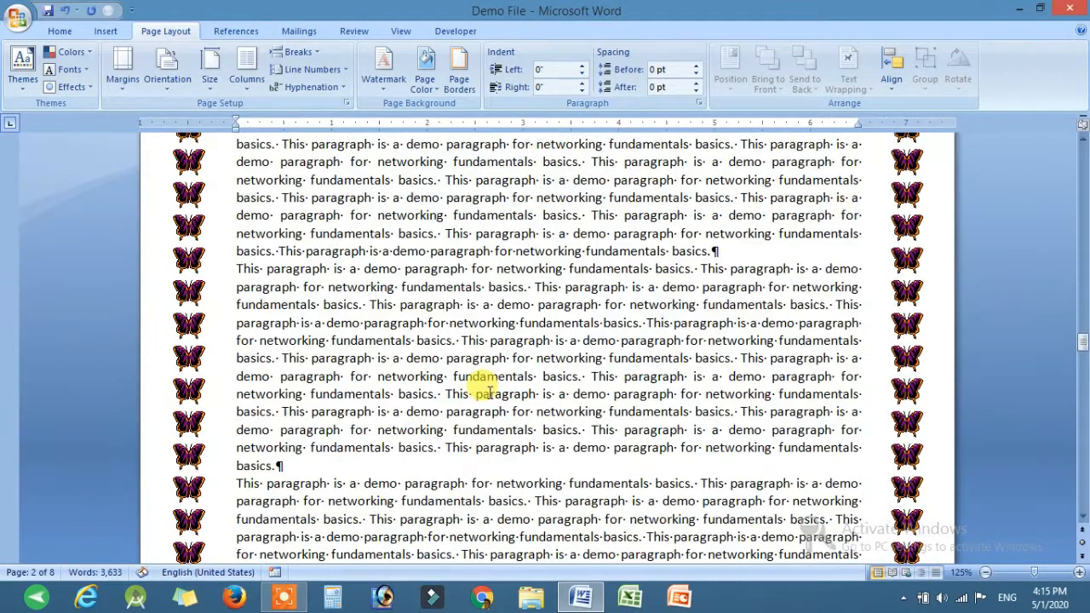
{"action": "scroll", "coordinate": [486, 387], "scroll_direction": "up", "scroll_amount": 5}
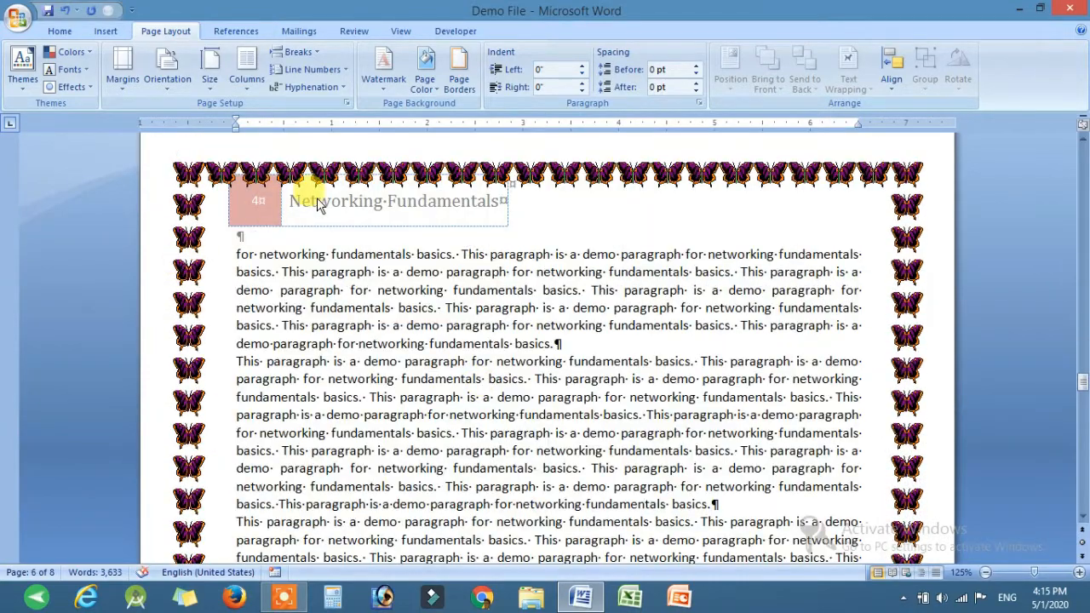
{"action": "scroll", "coordinate": [517, 294], "scroll_direction": "down", "scroll_amount": 20}
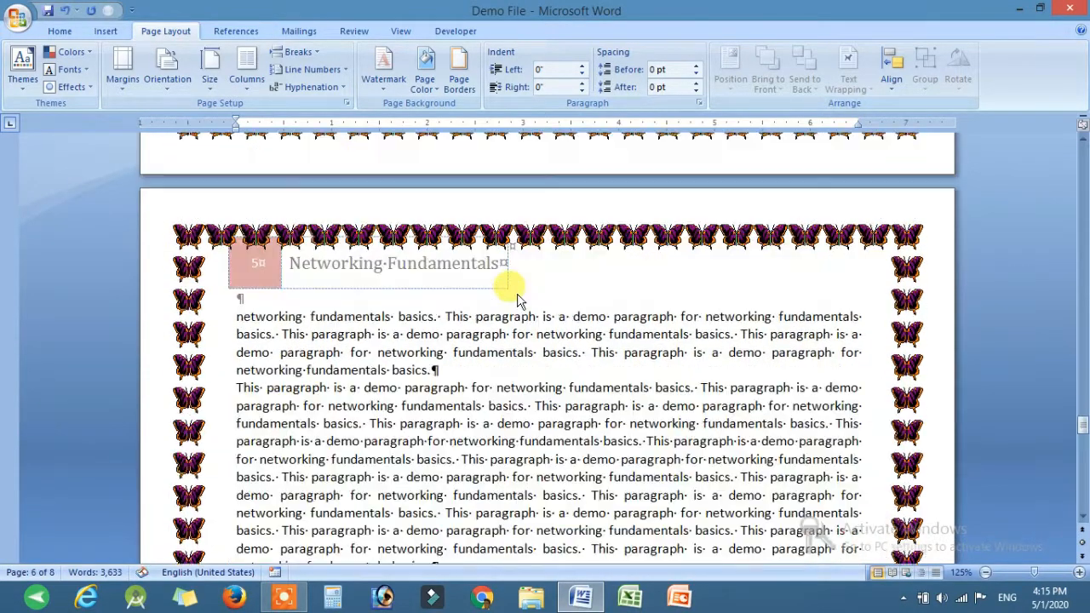
{"action": "scroll", "coordinate": [517, 296], "scroll_direction": "down", "scroll_amount": 6}
{"action": "left_click_drag", "start_coordinate": [1083, 492], "coordinate": [1087, 164]}
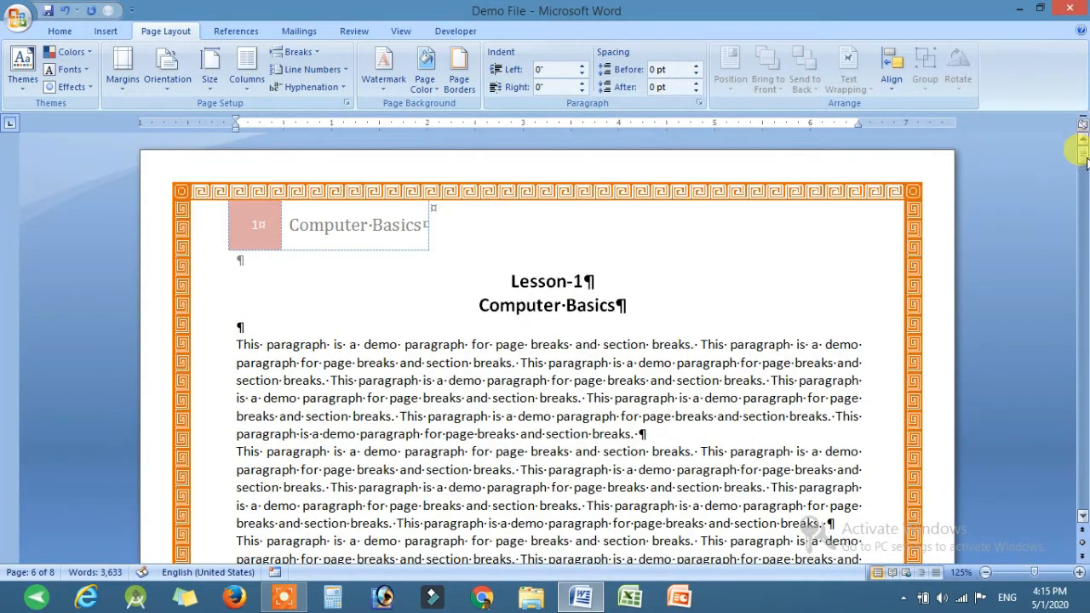
Create a new blank document.
{"action": "left_click", "coordinate": [17, 18]}
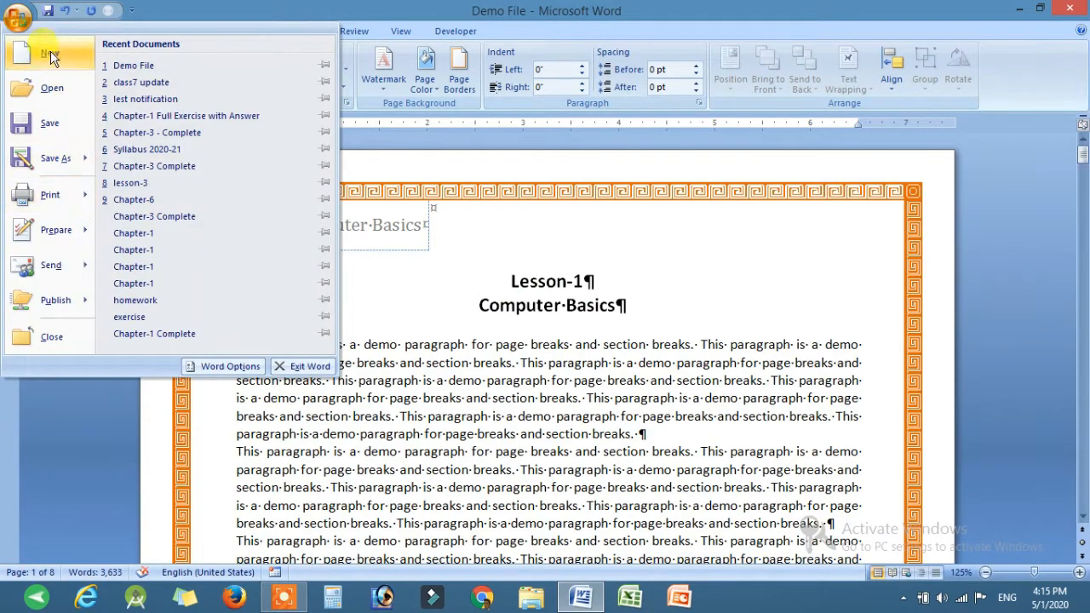
{"action": "key", "text": "Escape"}
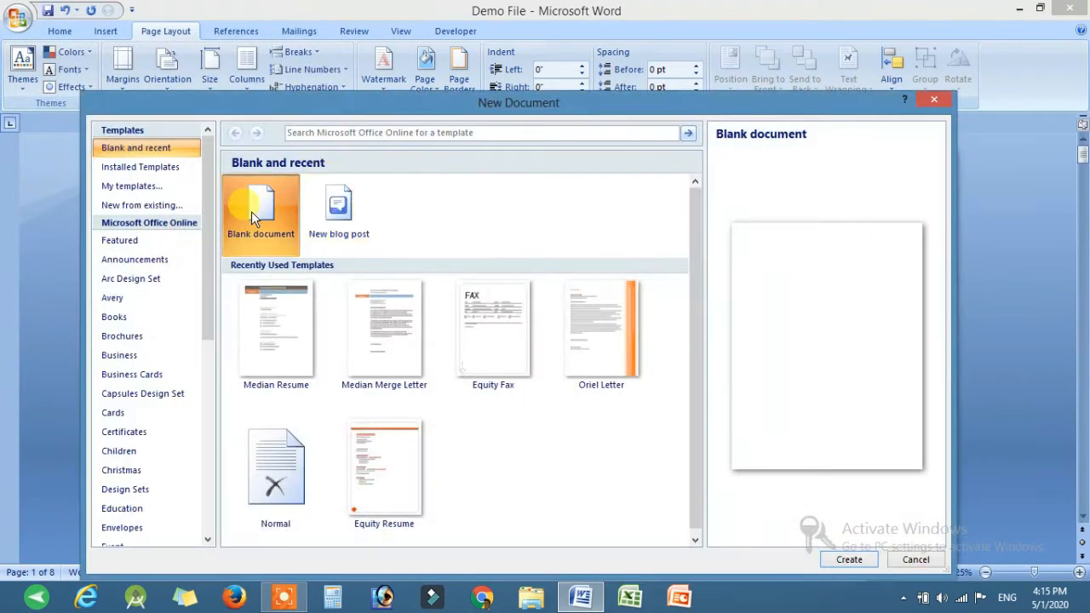
{"action": "double_click", "coordinate": [252, 213]}
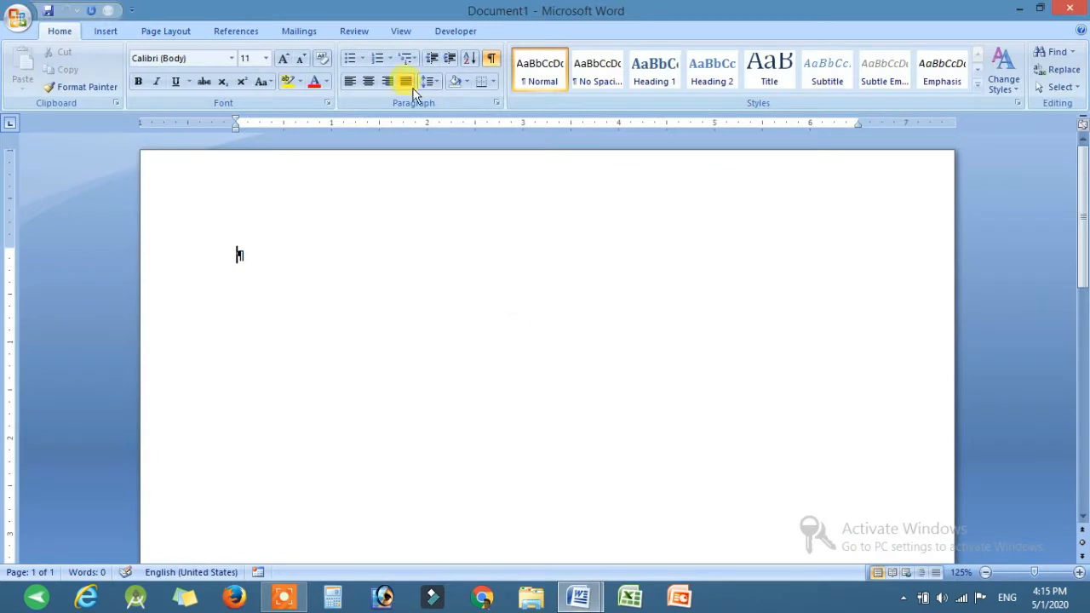
Hide the formatting marks and enter "Computer is an electronic device." followed by several short lines of filler text.
{"action": "left_click", "coordinate": [492, 61]}
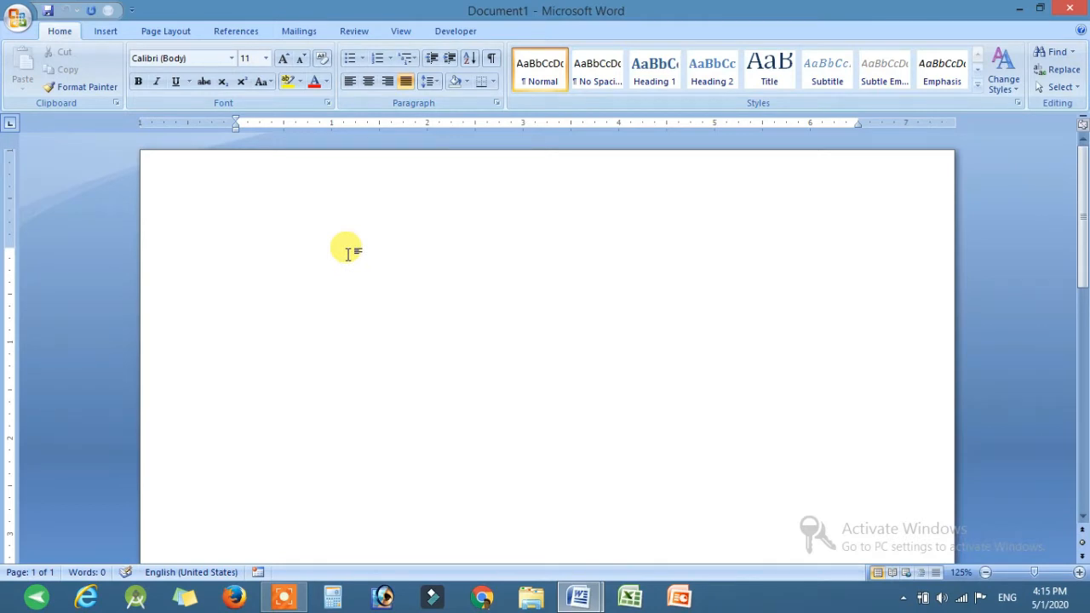
{"action": "type", "text": "com"}
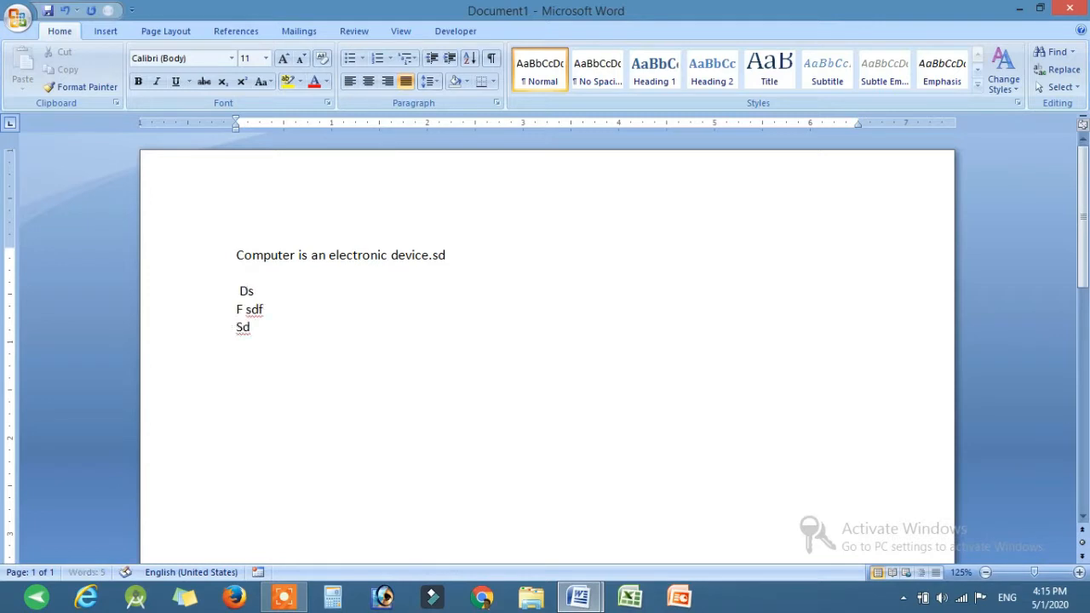
{"action": "key", "text": "Return"}
{"action": "type", "text": "S df"}
{"action": "key", "text": "Return"}
{"action": "type", "text": "sdf"}
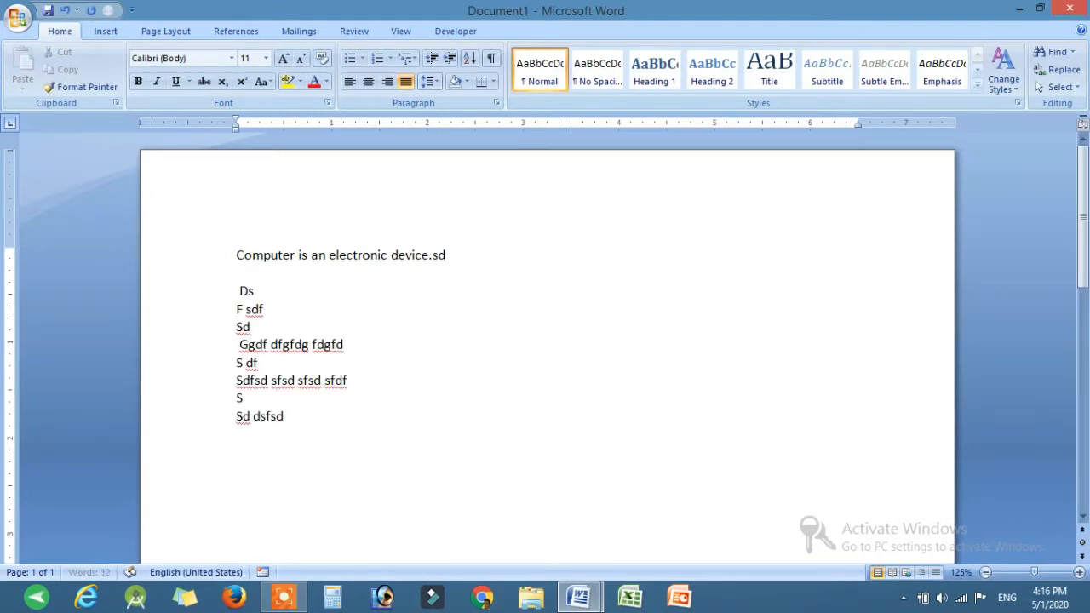
Insert a page break after the last line of filler text.
{"action": "left_click", "coordinate": [162, 33]}
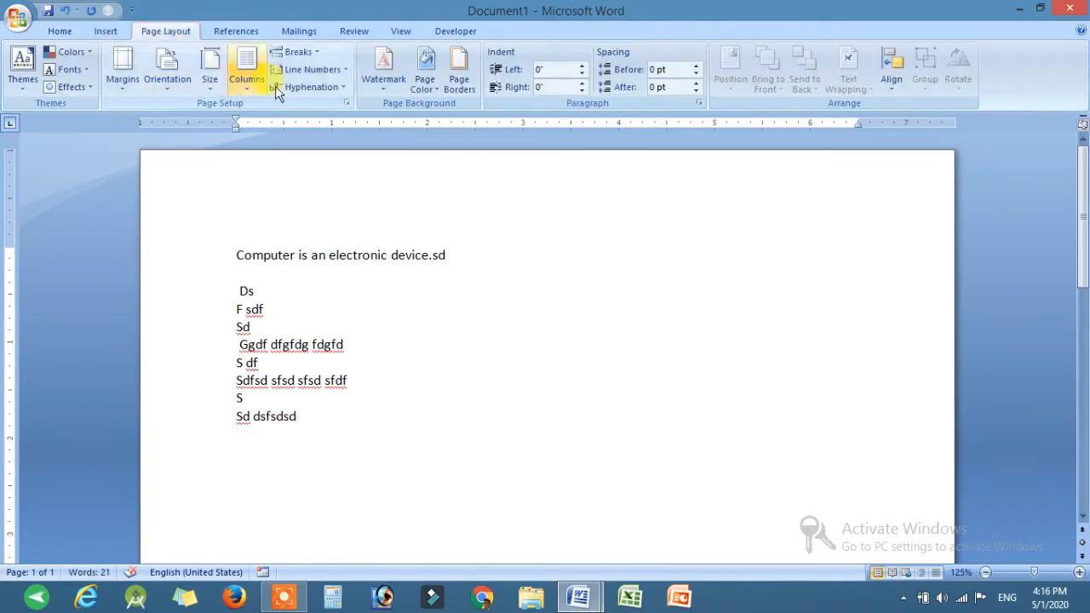
{"action": "left_click", "coordinate": [290, 53]}
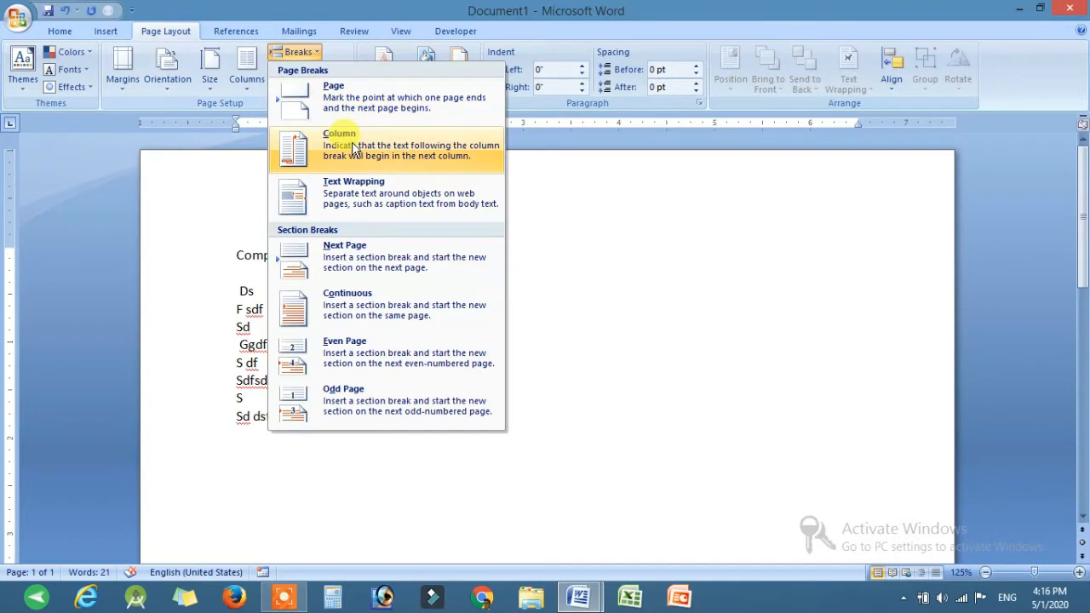
{"action": "left_click", "coordinate": [348, 102]}
Enter two lines of filler text at the start of the new second page.
{"action": "type", "text": "Fsdfdsfds"}
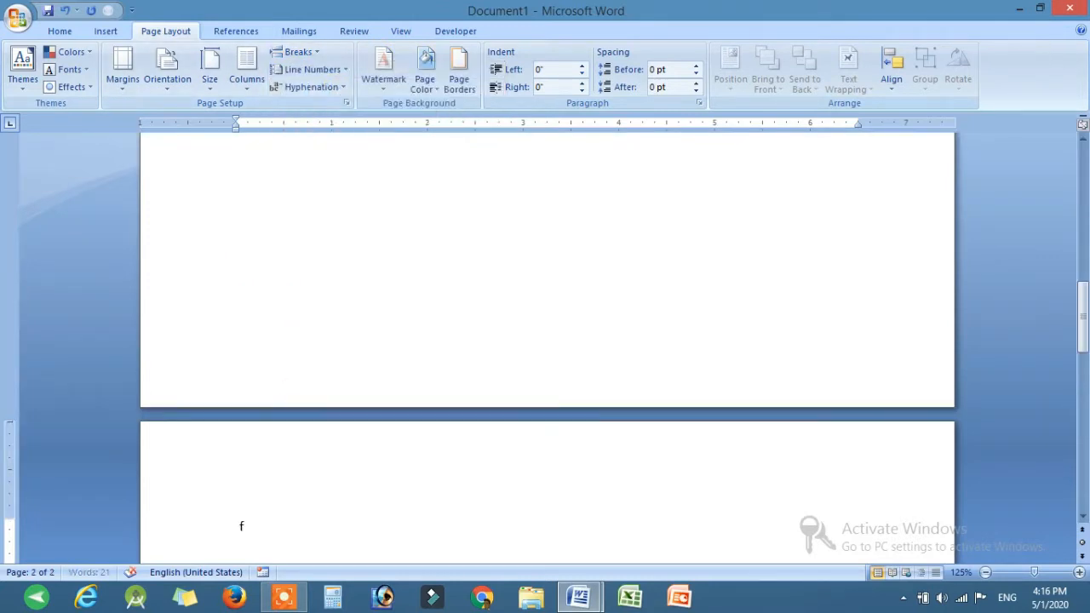
{"action": "type", "text": " ff"}
{"action": "scroll", "coordinate": [304, 505], "scroll_direction": "down", "scroll_amount": 2}
{"action": "type", "text": "sdfdsfsdfsdf dsf"}
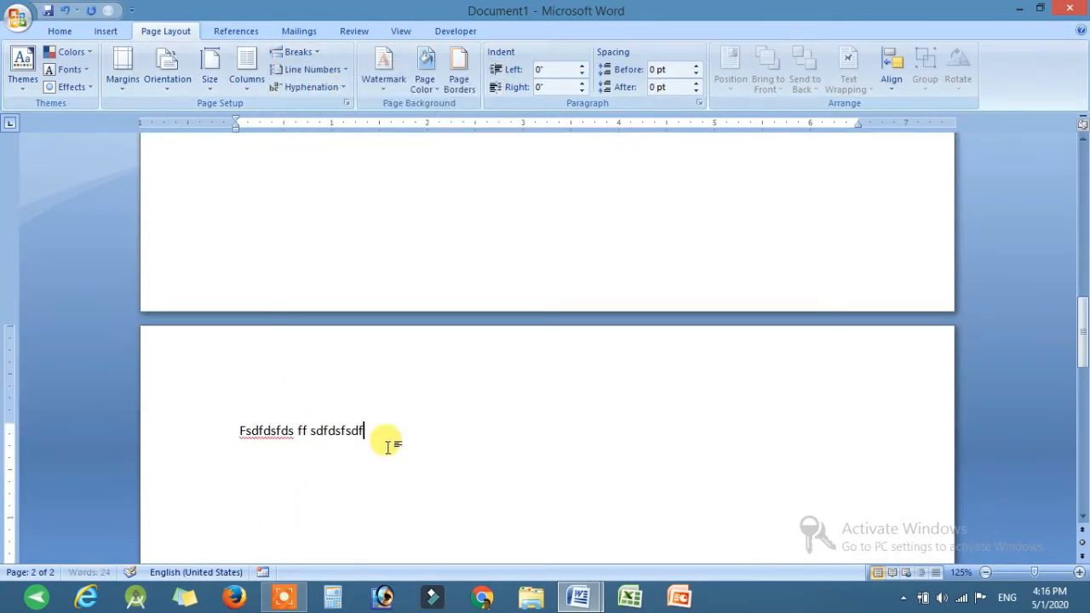
{"action": "type", "text": "ds"}
{"action": "key", "text": "Return"}
{"action": "type", "text": "s dfsdf"}
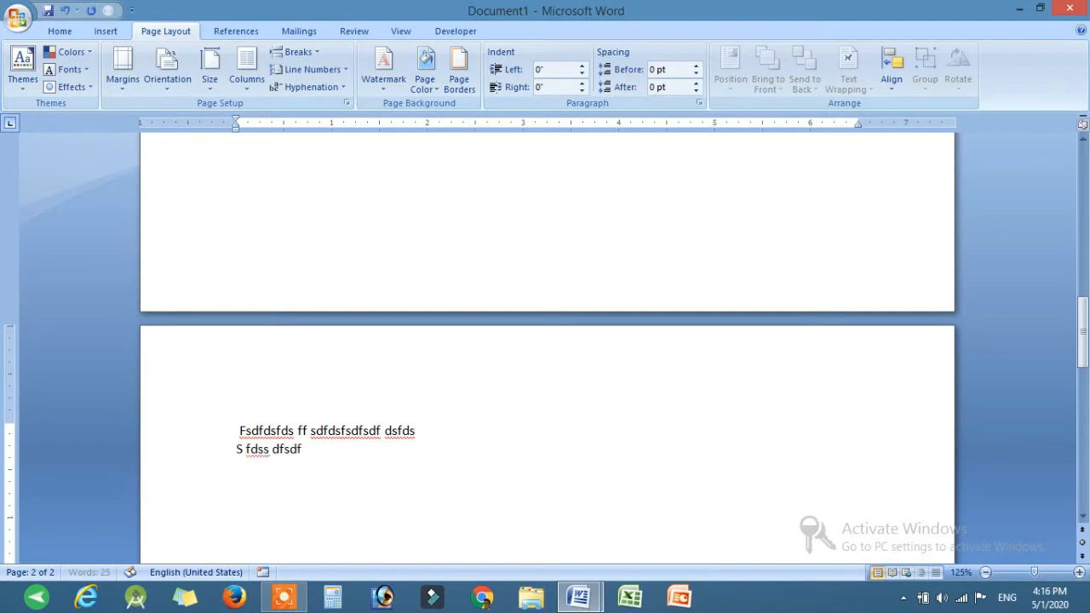
Show the formatting marks and examine the page break marker and the text on both pages.
{"action": "scroll", "coordinate": [396, 365], "scroll_direction": "up", "scroll_amount": 3}
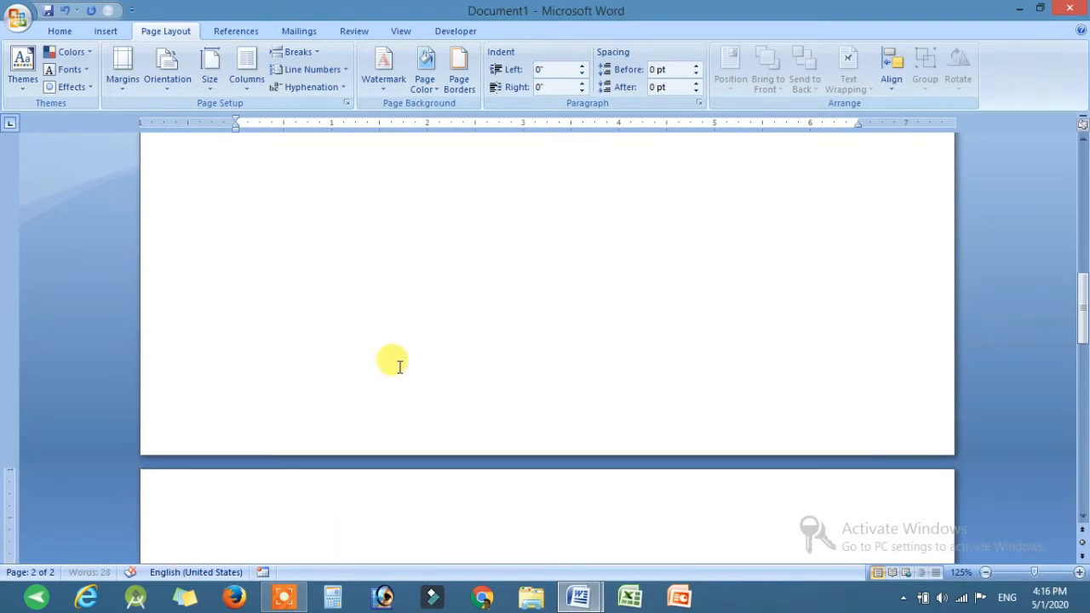
{"action": "left_click", "coordinate": [62, 32]}
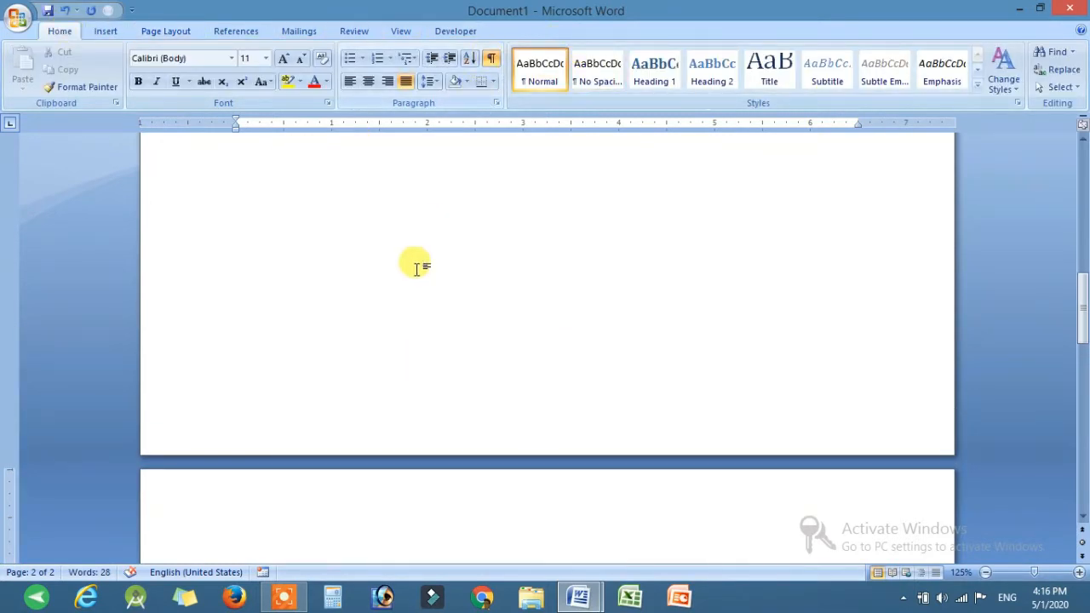
{"action": "scroll", "coordinate": [416, 268], "scroll_direction": "up", "scroll_amount": 8}
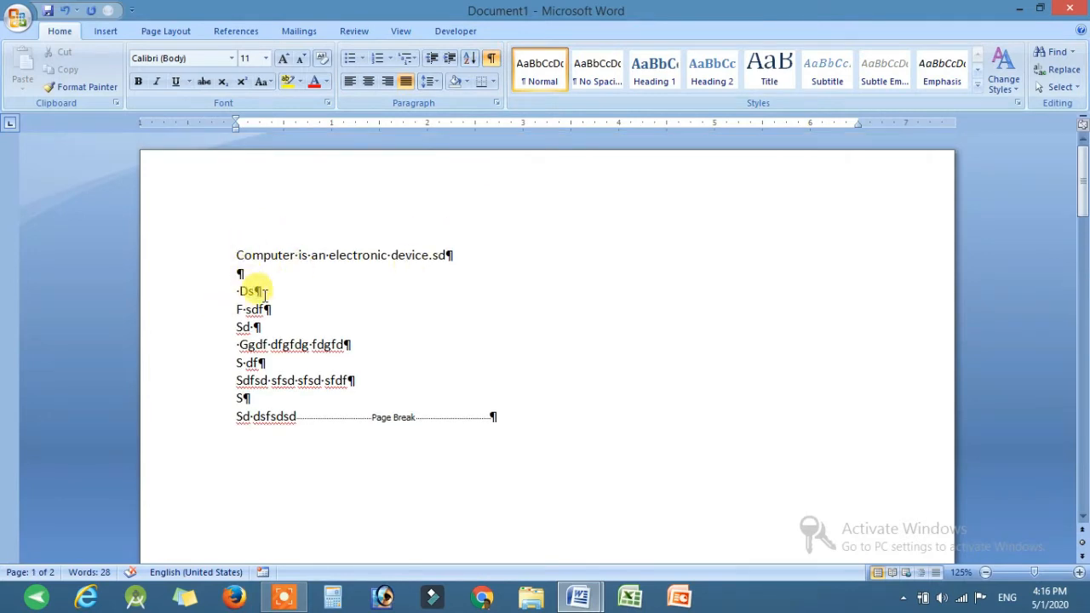
{"action": "scroll", "coordinate": [395, 365], "scroll_direction": "down", "scroll_amount": 5}
{"action": "scroll", "coordinate": [395, 364], "scroll_direction": "down", "scroll_amount": 3}
{"action": "scroll", "coordinate": [392, 375], "scroll_direction": "up", "scroll_amount": 10}
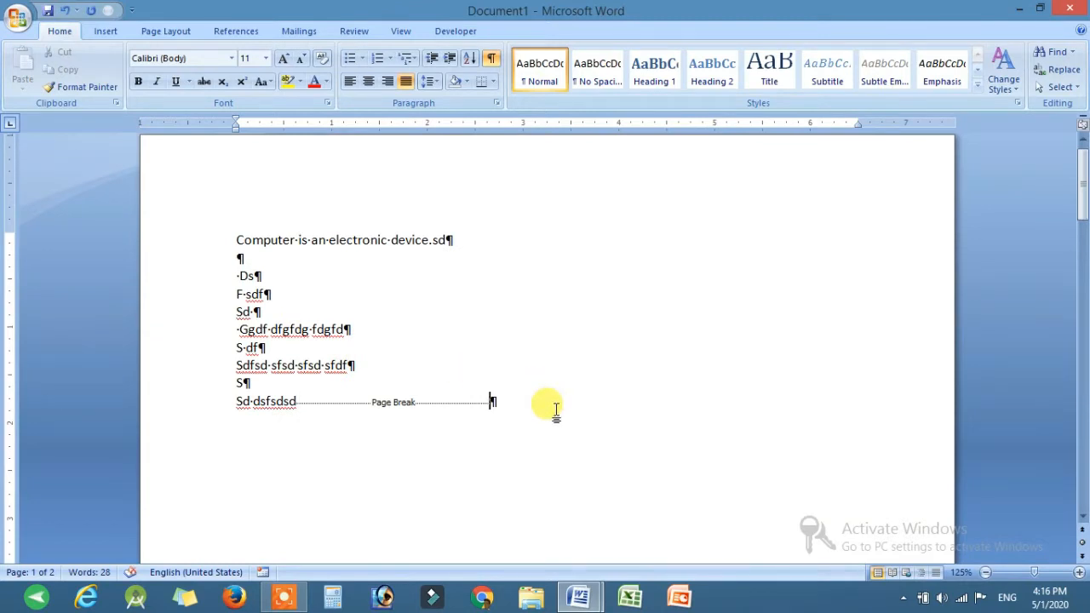
Add blank paragraphs directly after the page break and below the filler text on the second page.
{"action": "key", "text": "Return"}
{"action": "key", "text": "Return"}
{"action": "scroll", "coordinate": [555, 411], "scroll_direction": "up", "scroll_amount": 6}
{"action": "scroll", "coordinate": [511, 417], "scroll_direction": "up", "scroll_amount": 5}
{"action": "scroll", "coordinate": [416, 433], "scroll_direction": "down", "scroll_amount": 10}
{"action": "left_click", "coordinate": [366, 321]}
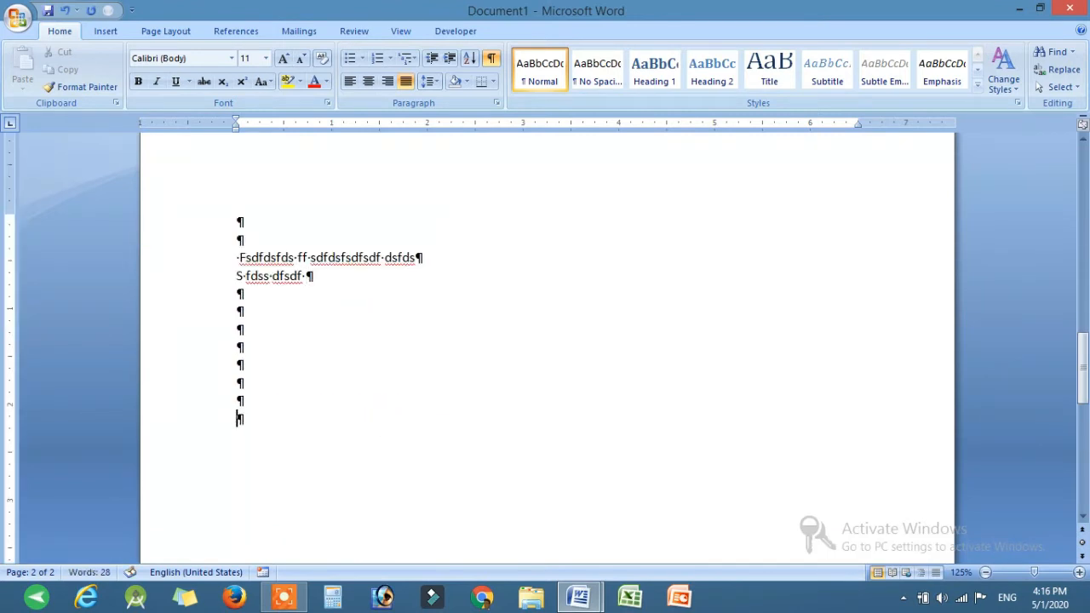
Highlight the second page's trailing blank paragraphs and the page break marker, and review both pages from the document's start.
{"action": "left_click_drag", "start_coordinate": [210, 294], "coordinate": [226, 438]}
{"action": "scroll", "coordinate": [231, 428], "scroll_direction": "up", "scroll_amount": 8}
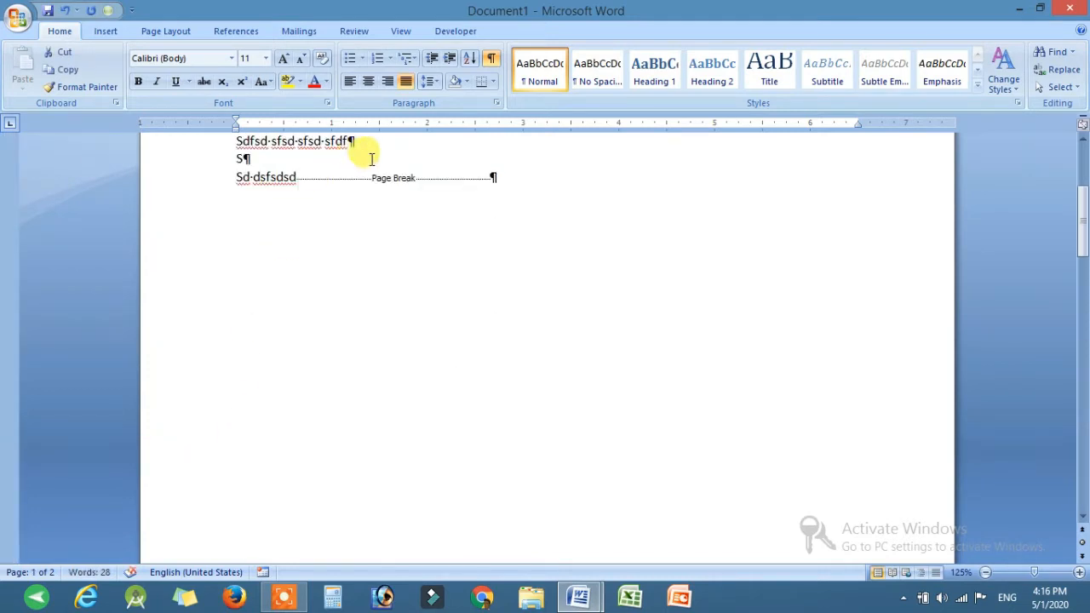
{"action": "left_click", "coordinate": [502, 181]}
{"action": "left_click_drag", "start_coordinate": [460, 192], "coordinate": [333, 190]}
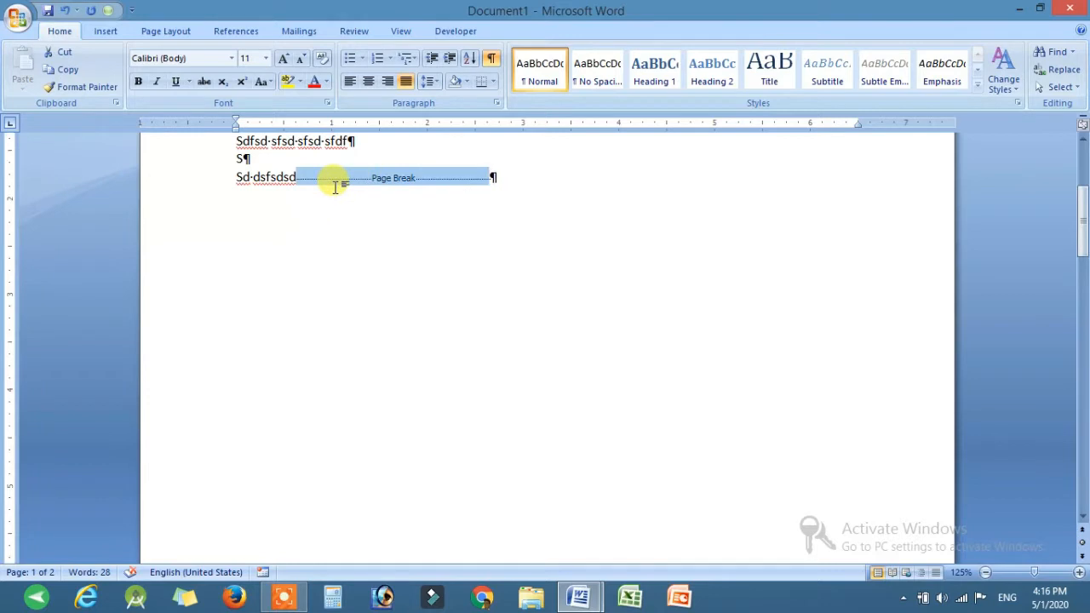
{"action": "left_click", "coordinate": [322, 203]}
{"action": "scroll", "coordinate": [267, 389], "scroll_direction": "down", "scroll_amount": 15}
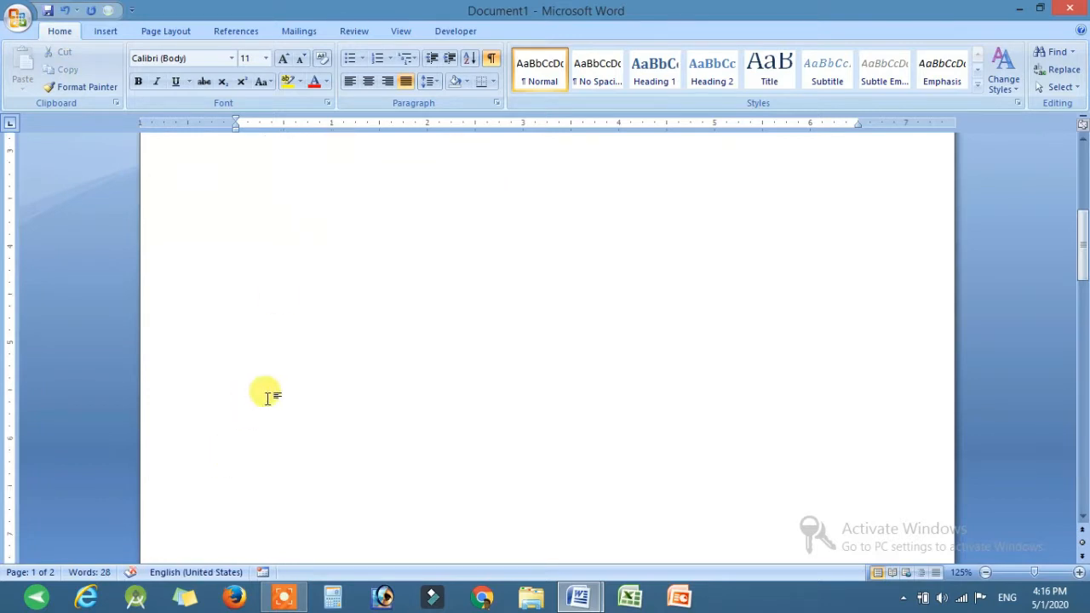
{"action": "scroll", "coordinate": [286, 409], "scroll_direction": "up", "scroll_amount": 8}
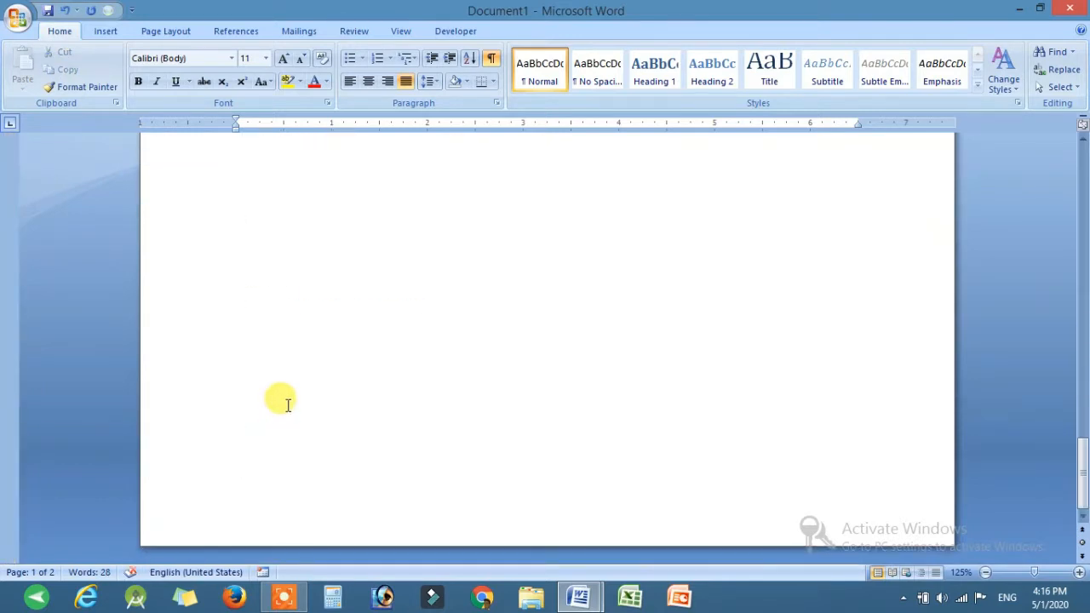
{"action": "scroll", "coordinate": [287, 404], "scroll_direction": "up", "scroll_amount": 10}
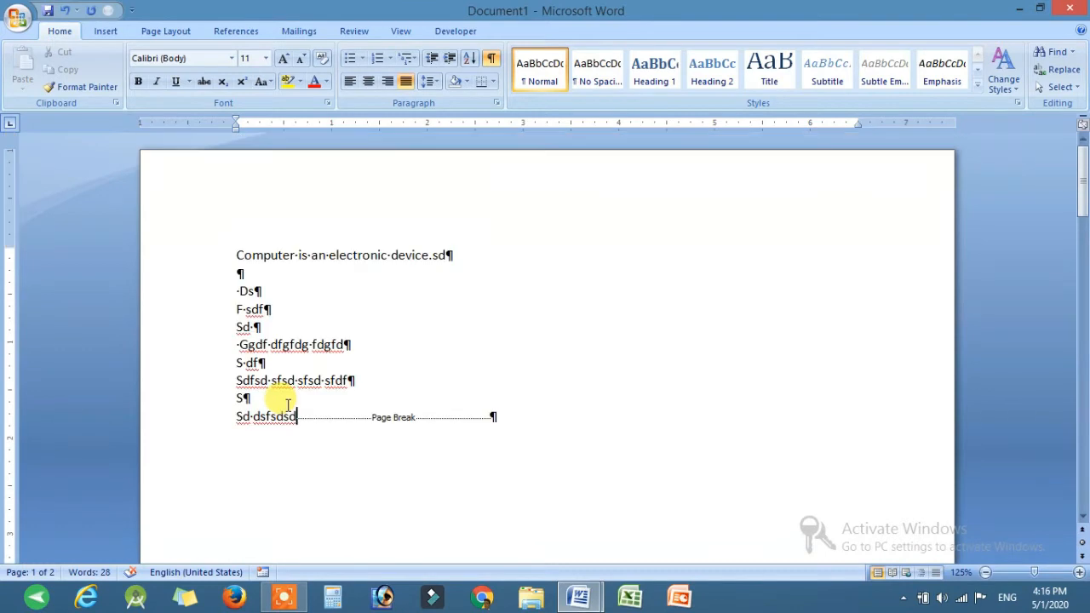